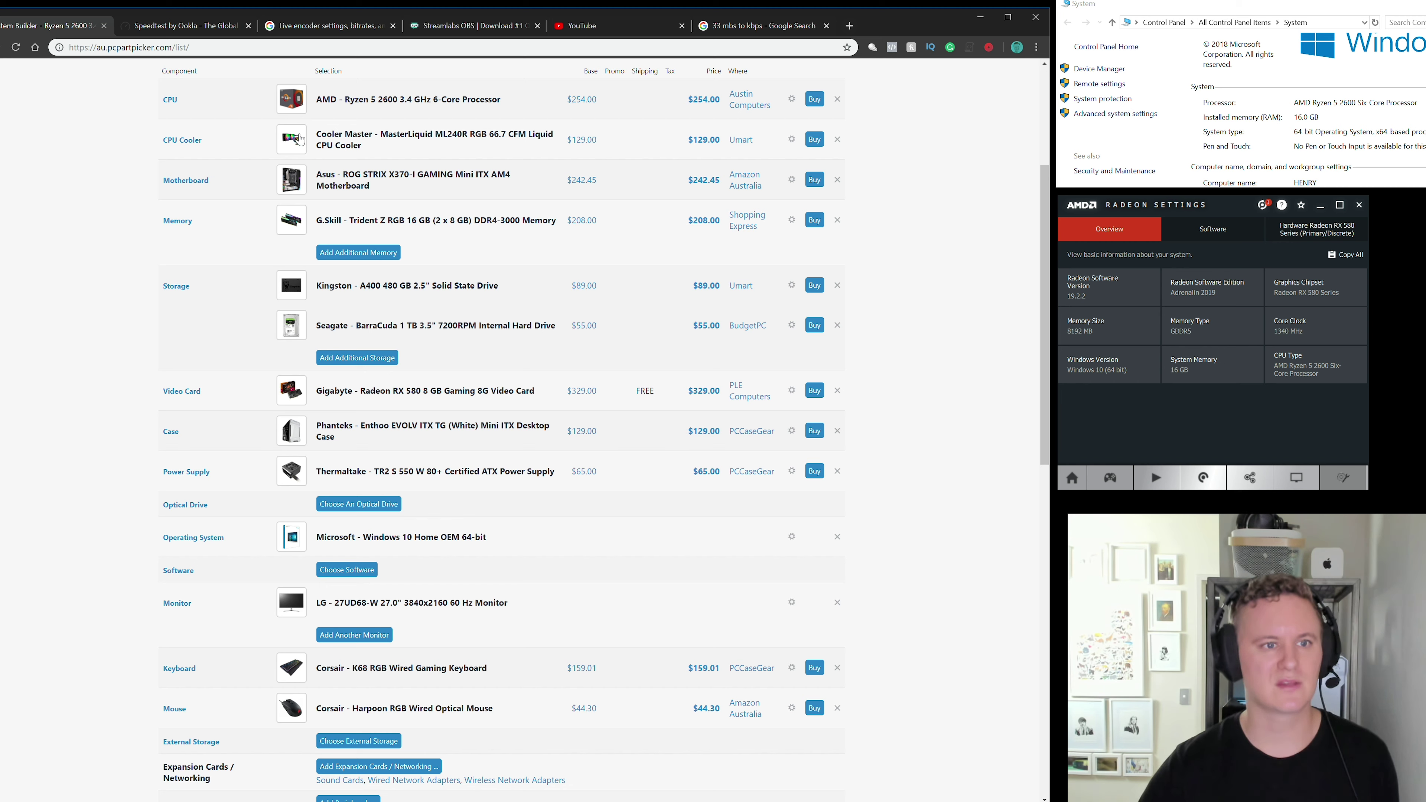
# Step: Review the PC parts list, highlighting the names of the memory, the Kingston solid state drive and the Radeon video card
pyautogui.moveTo(249, 105); pyautogui.dragTo(530, 104)
pyautogui.click(522, 106)
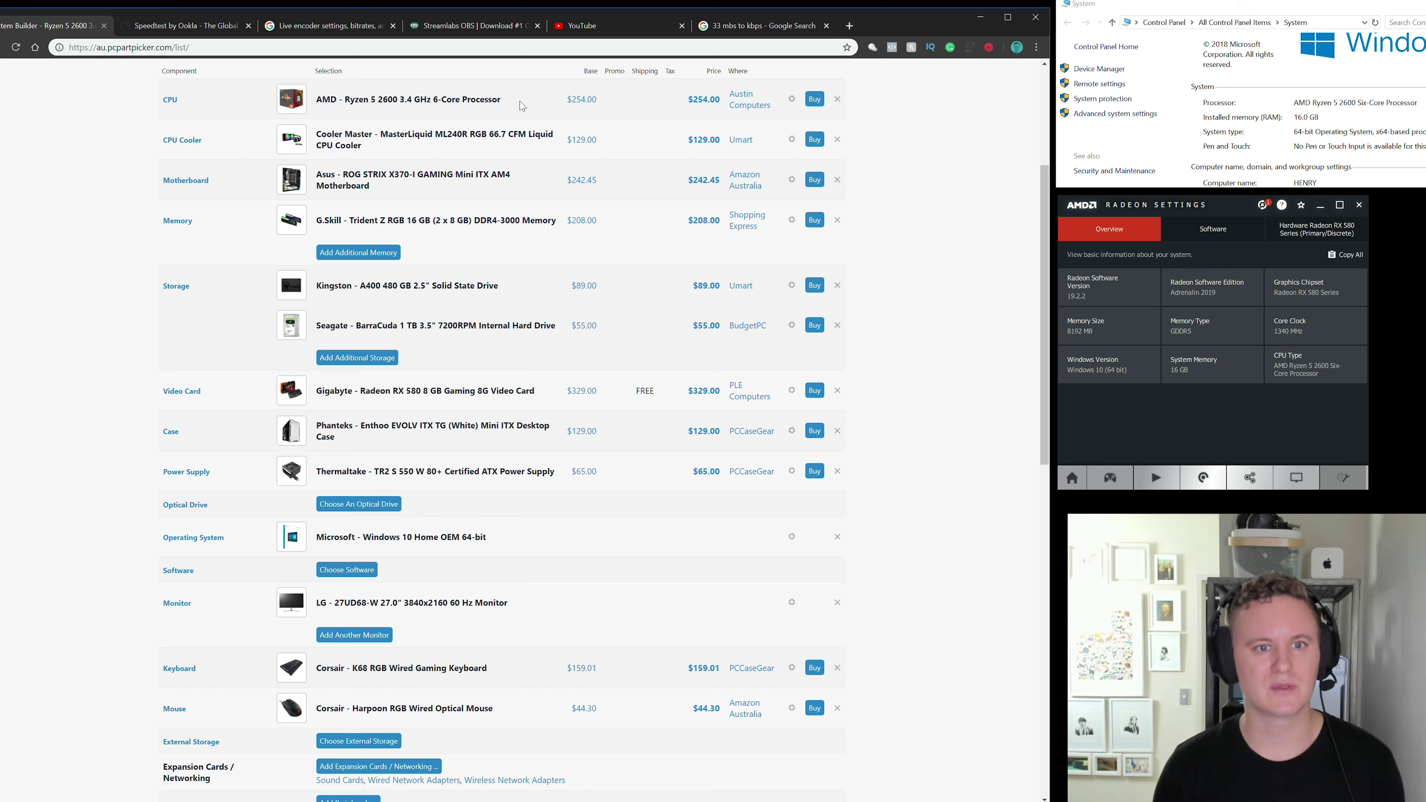
pyautogui.moveTo(359, 237); pyautogui.dragTo(516, 243)
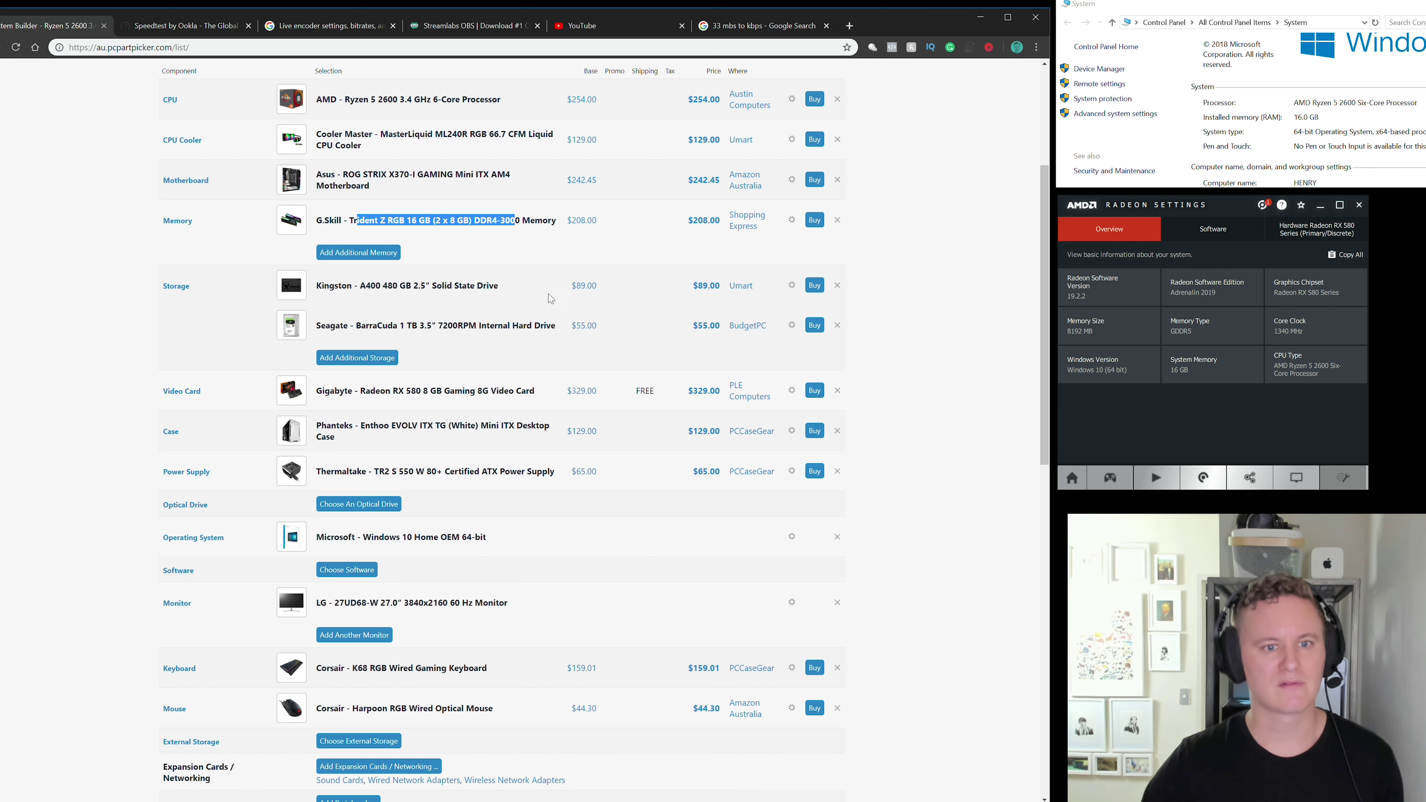
pyautogui.click(525, 295)
pyautogui.moveTo(525, 295); pyautogui.dragTo(407, 304)
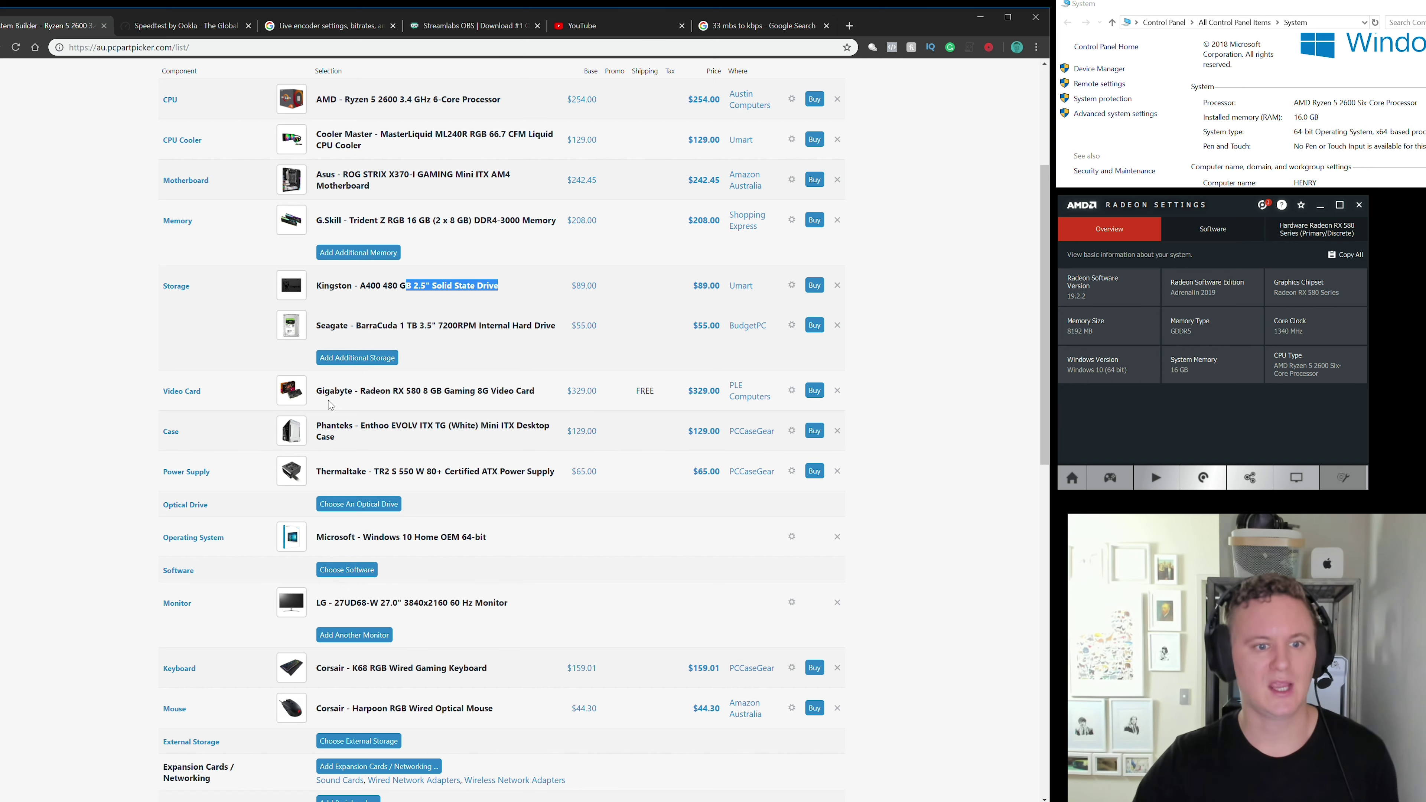
pyautogui.moveTo(334, 404); pyautogui.dragTo(464, 406)
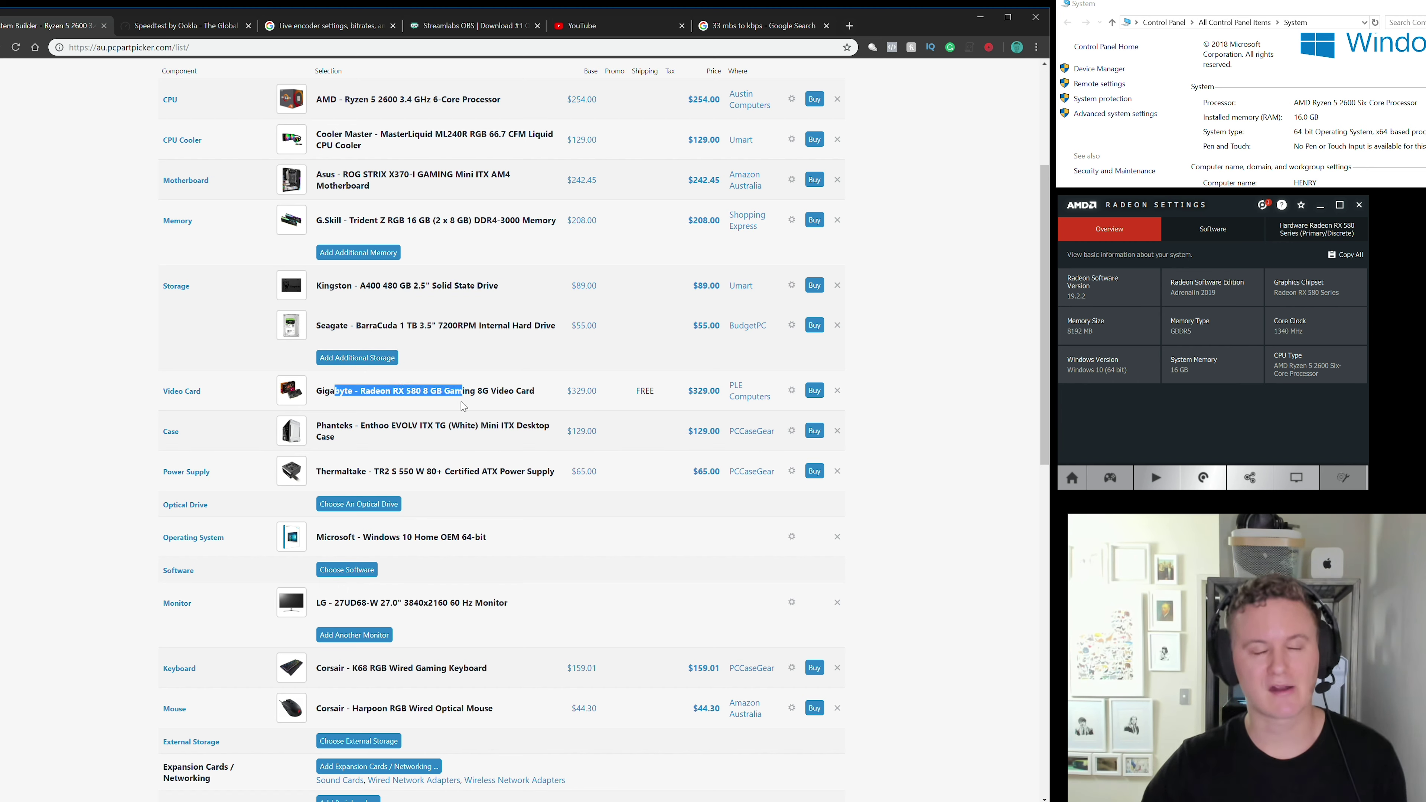
pyautogui.click(461, 447)
pyautogui.scroll(-5, 393, 528)
pyautogui.scroll(5, 388, 534)
pyautogui.scroll(-3, 376, 544)
pyautogui.scroll(3, 365, 562)
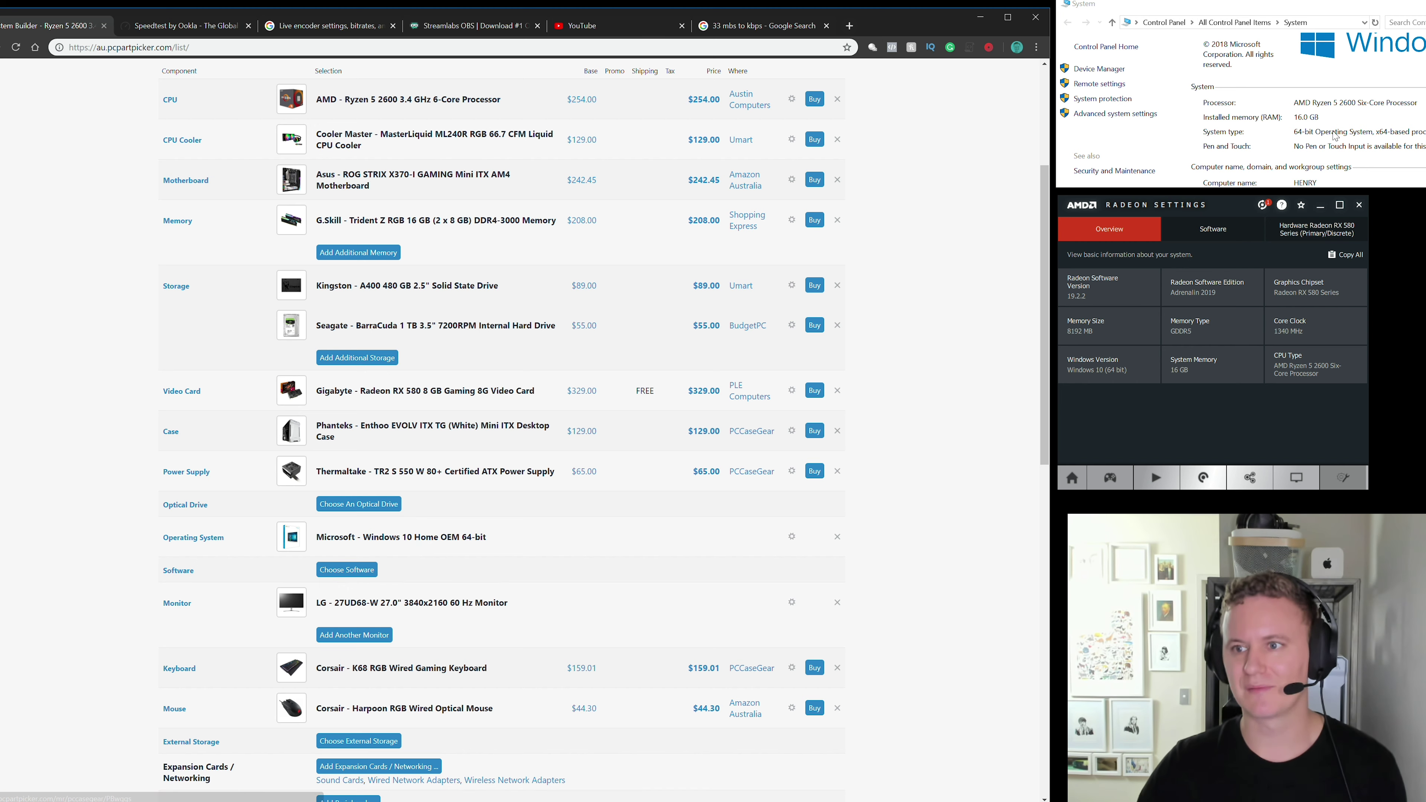
# Step: Examine the Windows edition, processor and installed memory in the System information window
pyautogui.click(1366, 161)
pyautogui.scroll(-1, 1338, 157)
pyautogui.scroll(3, 1339, 157)
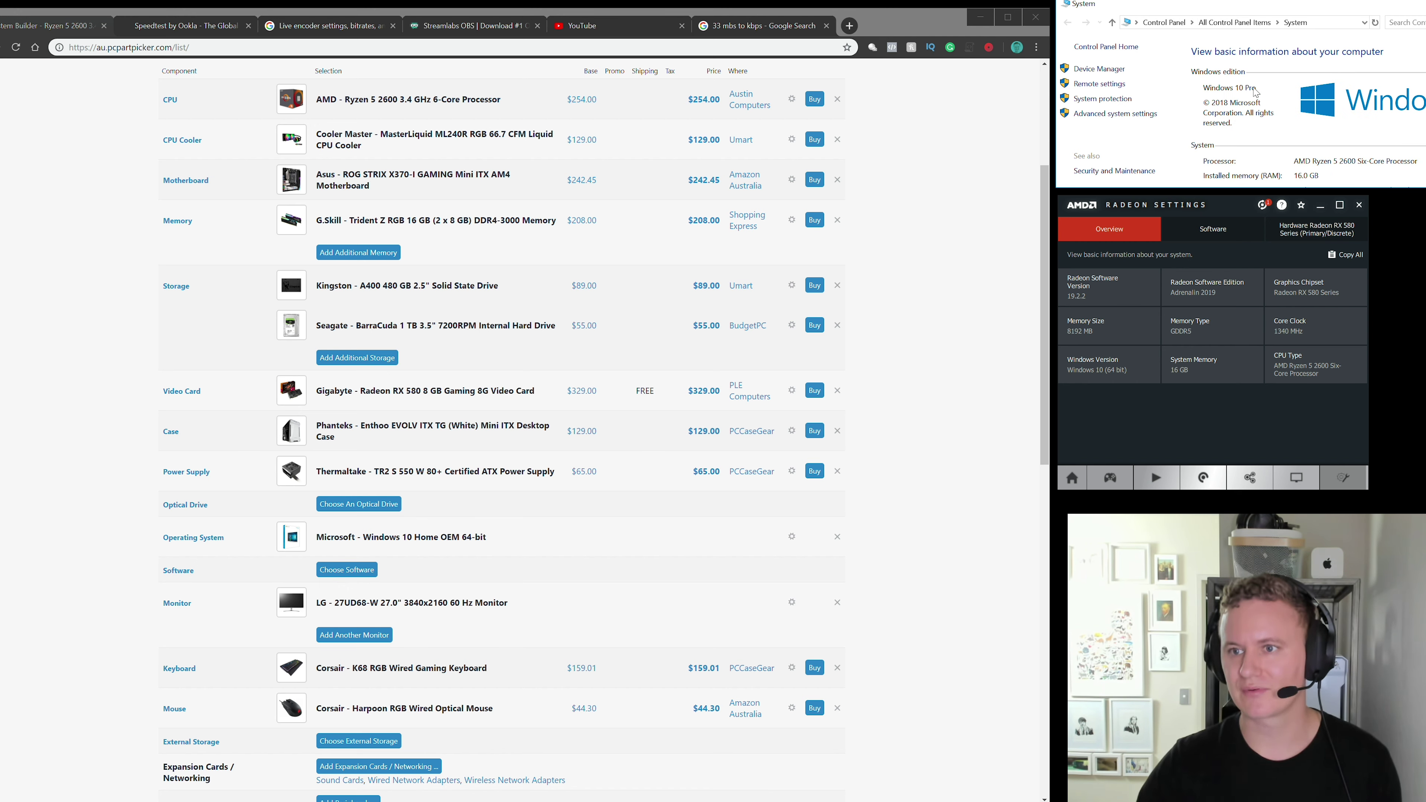
pyautogui.scroll(-1, 1281, 97)
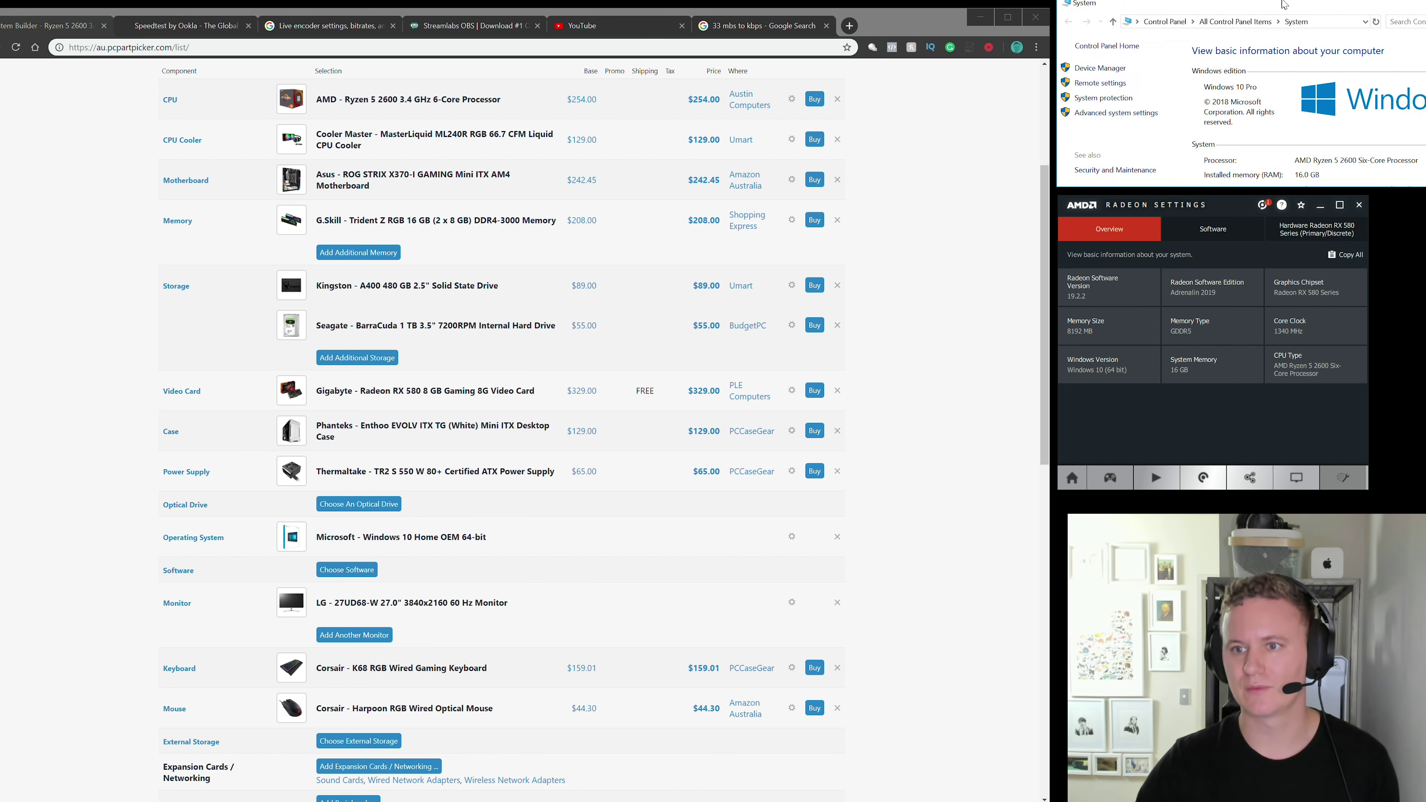
pyautogui.scroll(-1, 1314, 176)
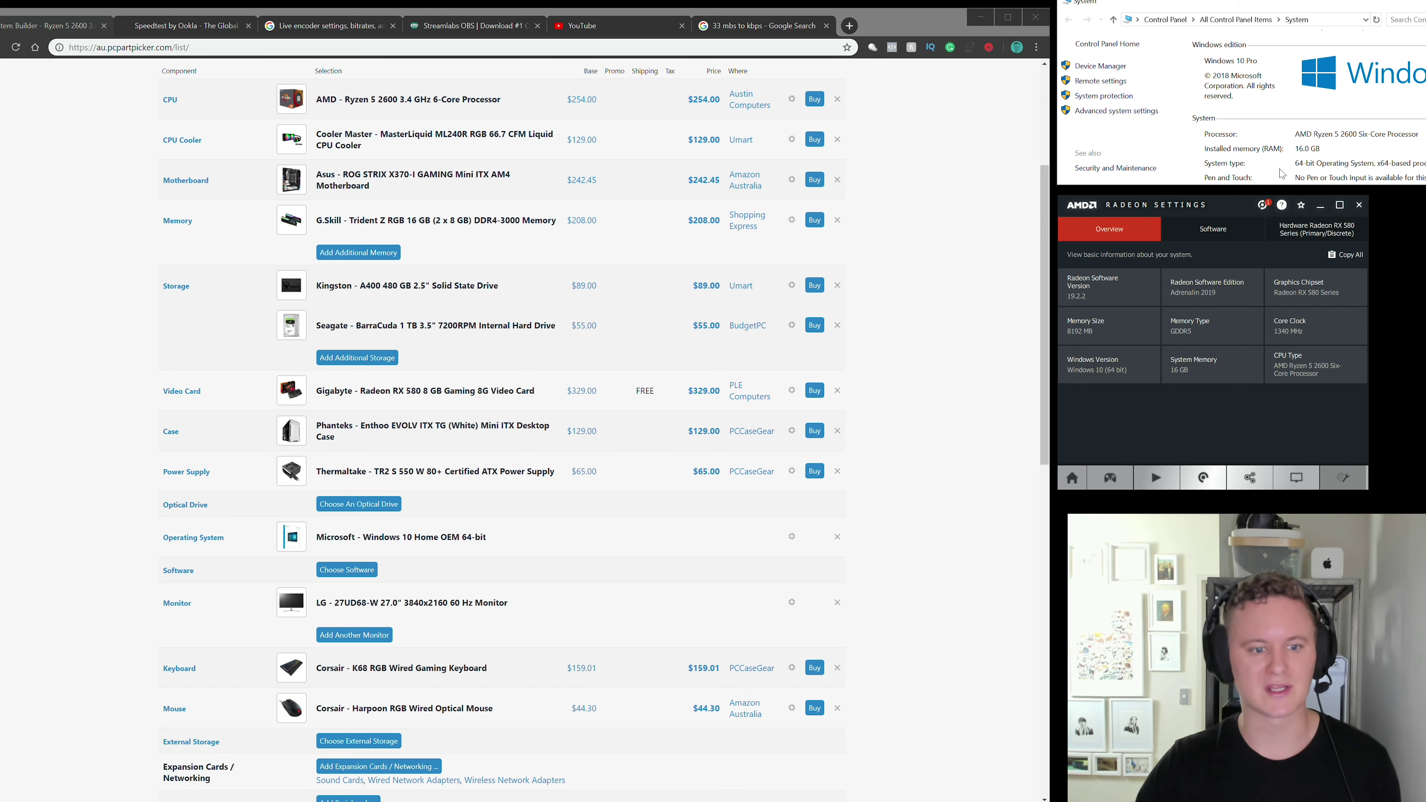
# Step: Switch from the parts list to the Speedtest page and run a new internet speed test
pyautogui.scroll(-4, 184, 617)
pyautogui.scroll(2, 184, 617)
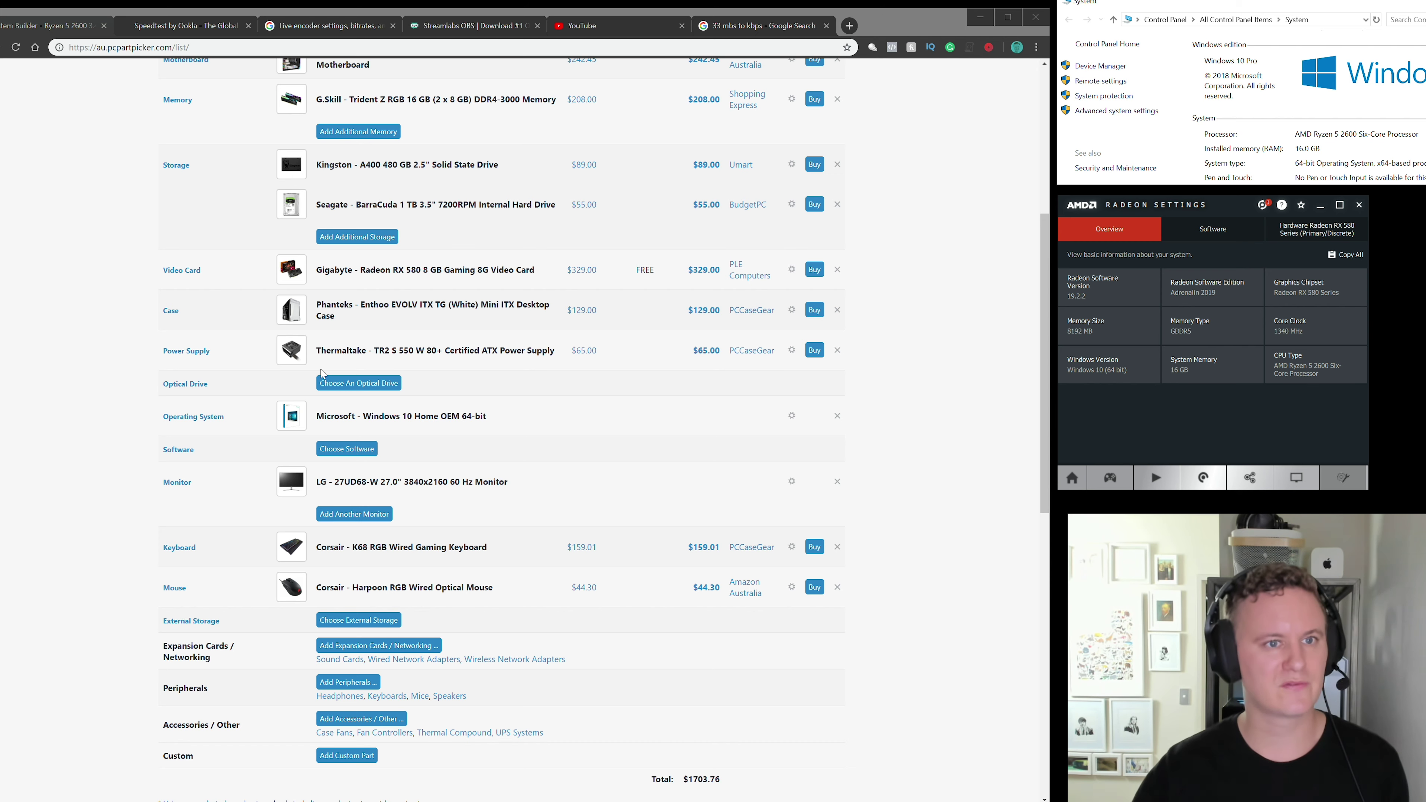
pyautogui.click(171, 26)
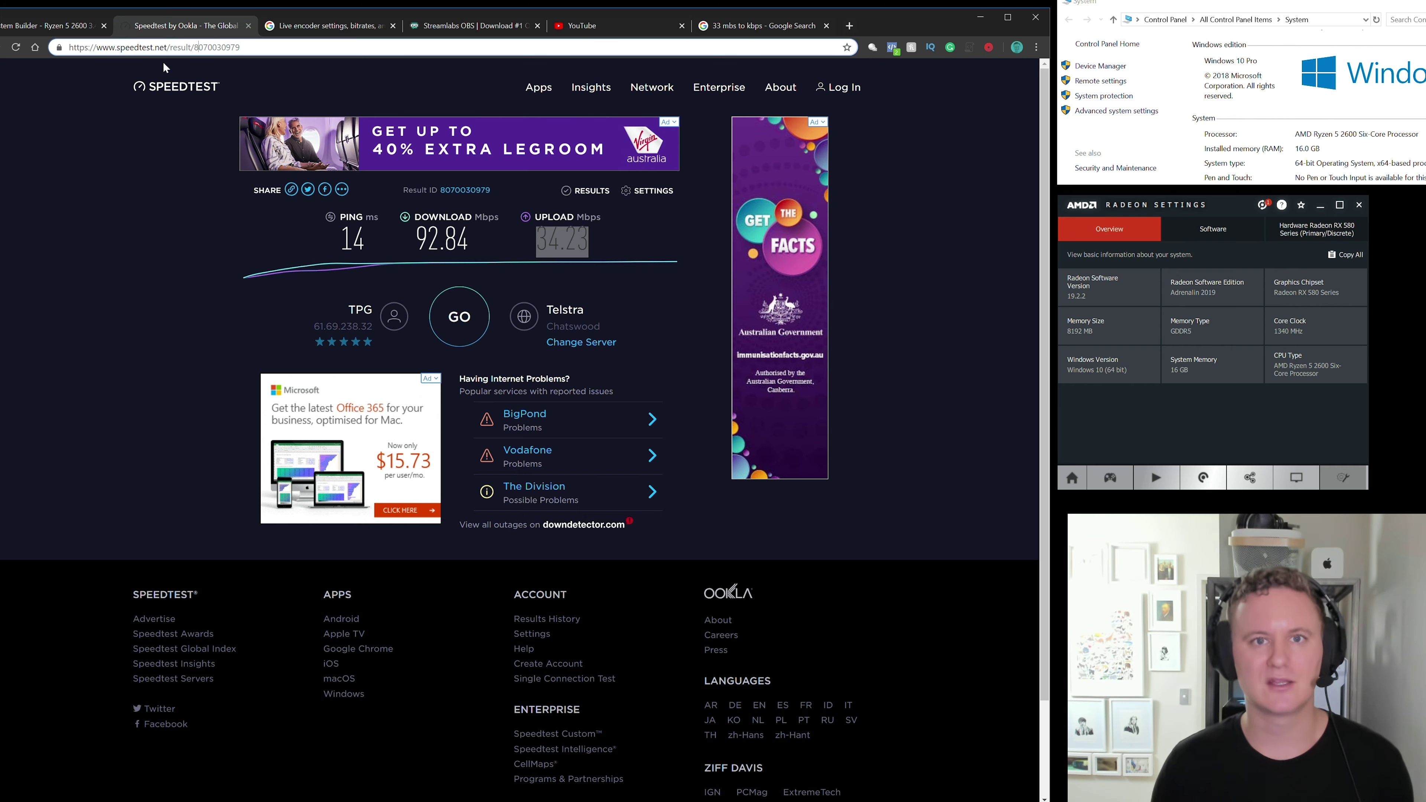
pyautogui.click(462, 314)
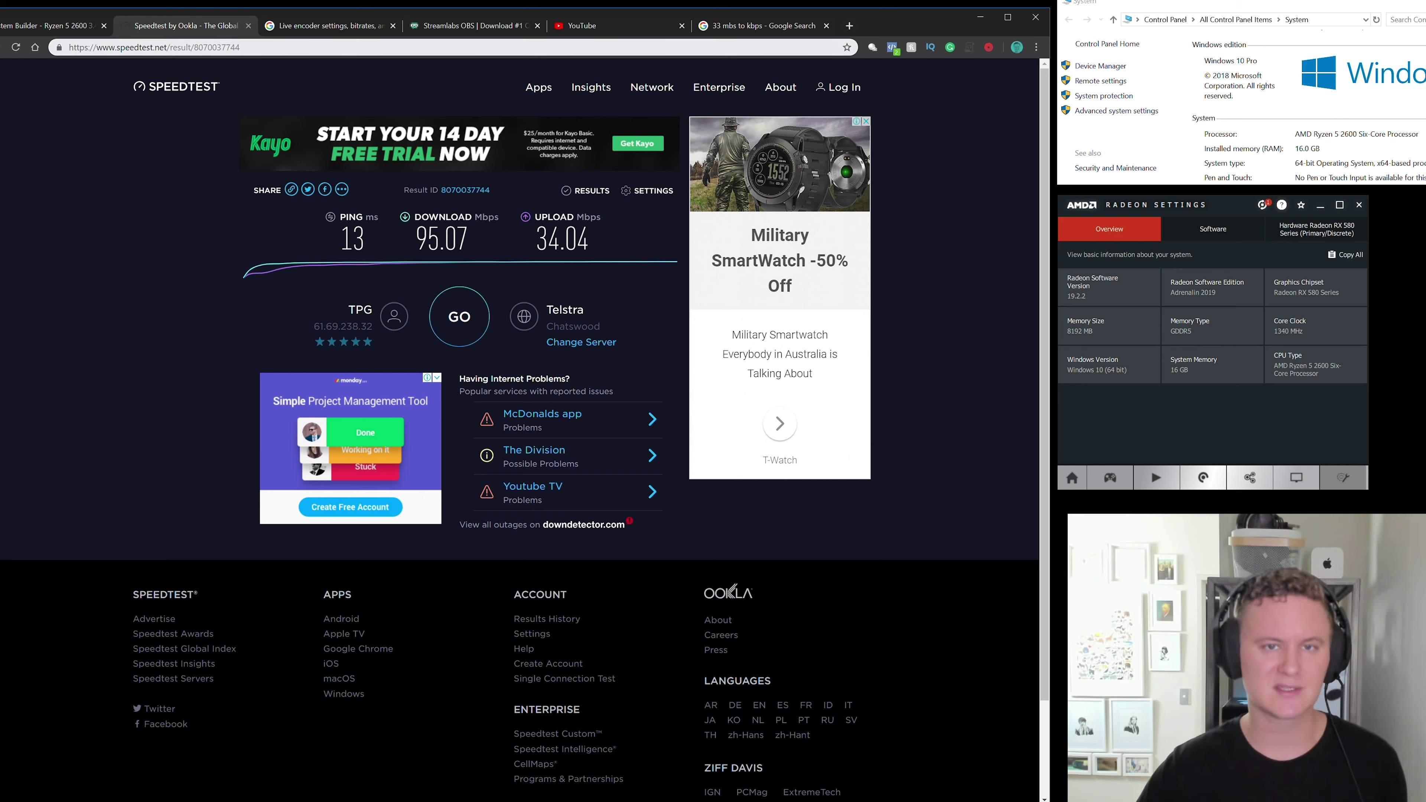
# Step: Open the YouTube Help page on live encoder settings and look through its list of resolutions and frame rates
pyautogui.click(326, 31)
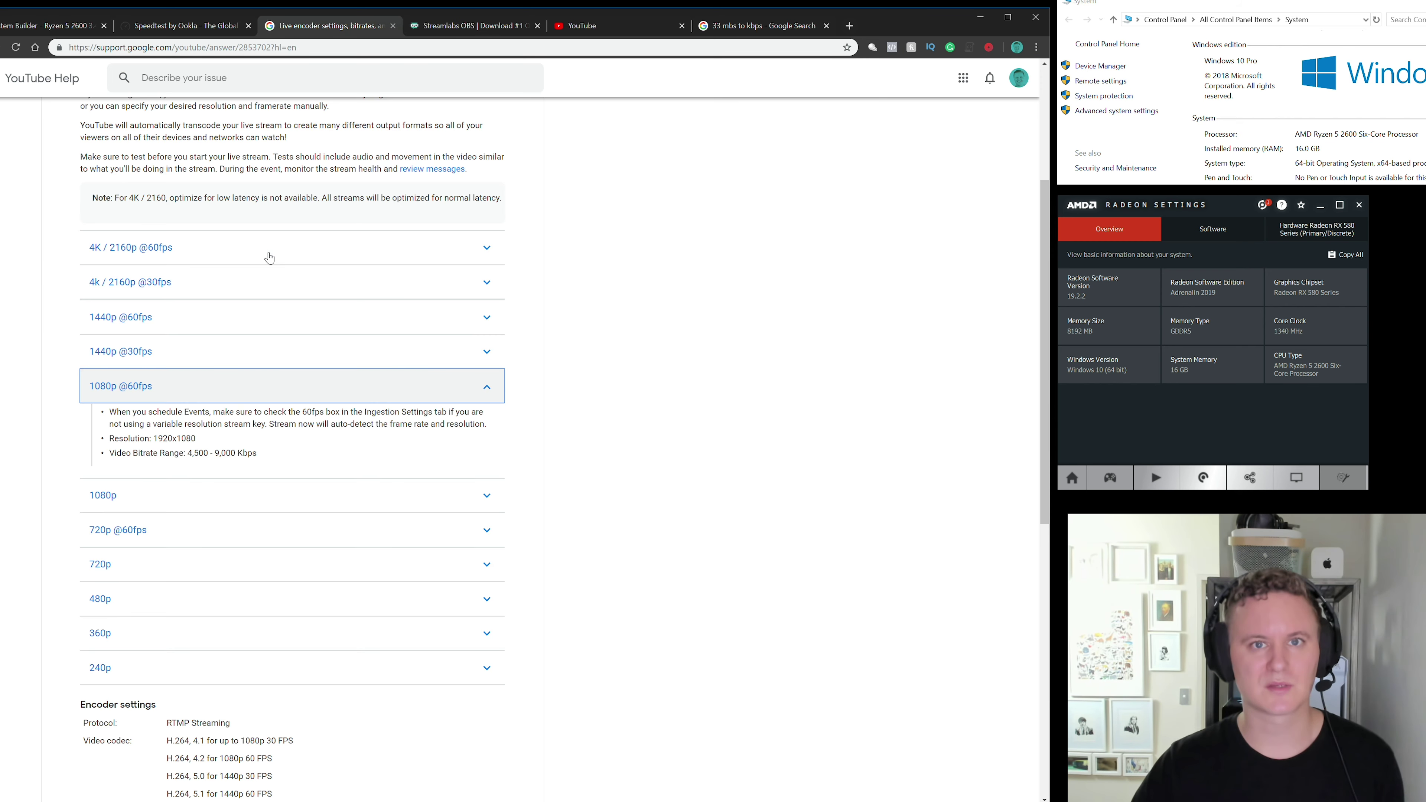
pyautogui.scroll(4, 57, 348)
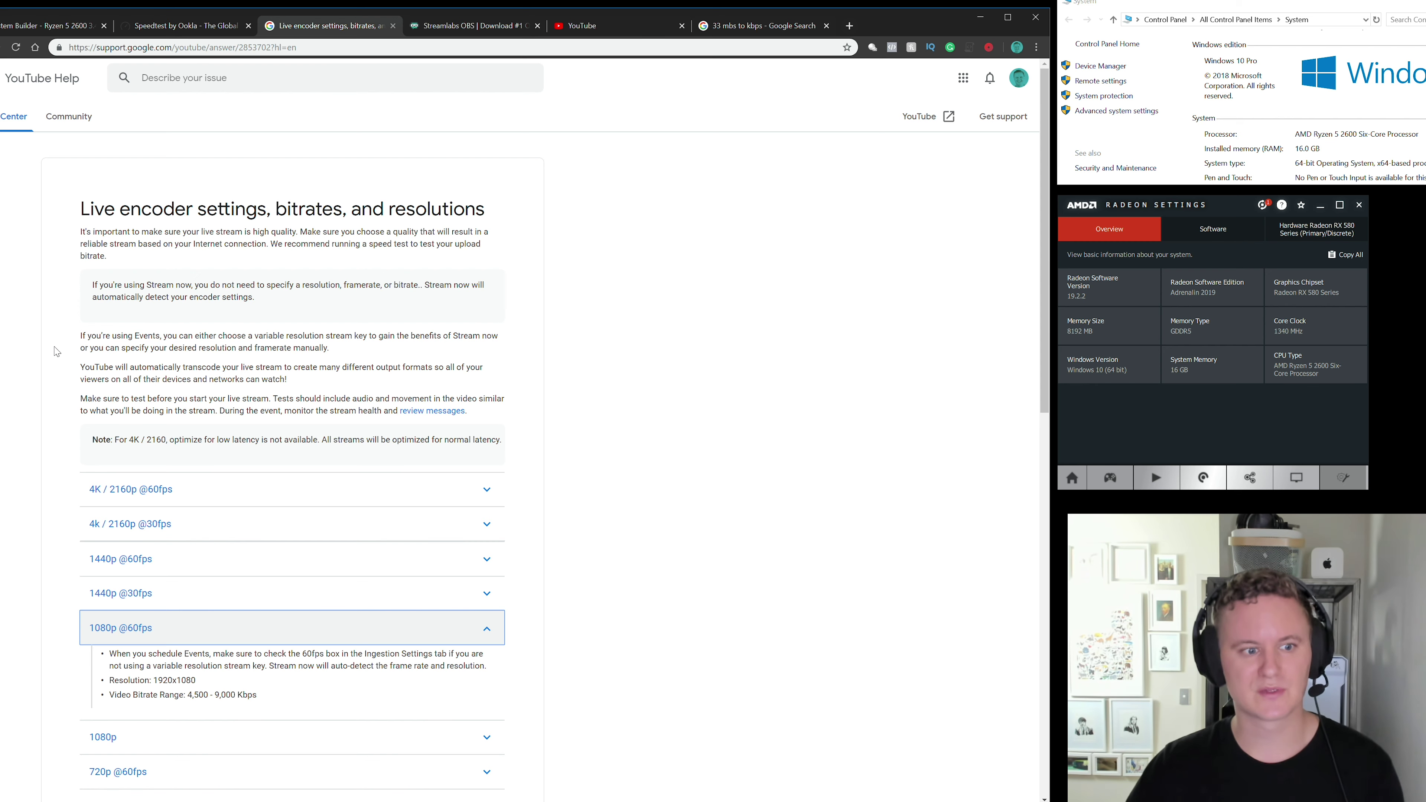
pyautogui.scroll(-5, 57, 352)
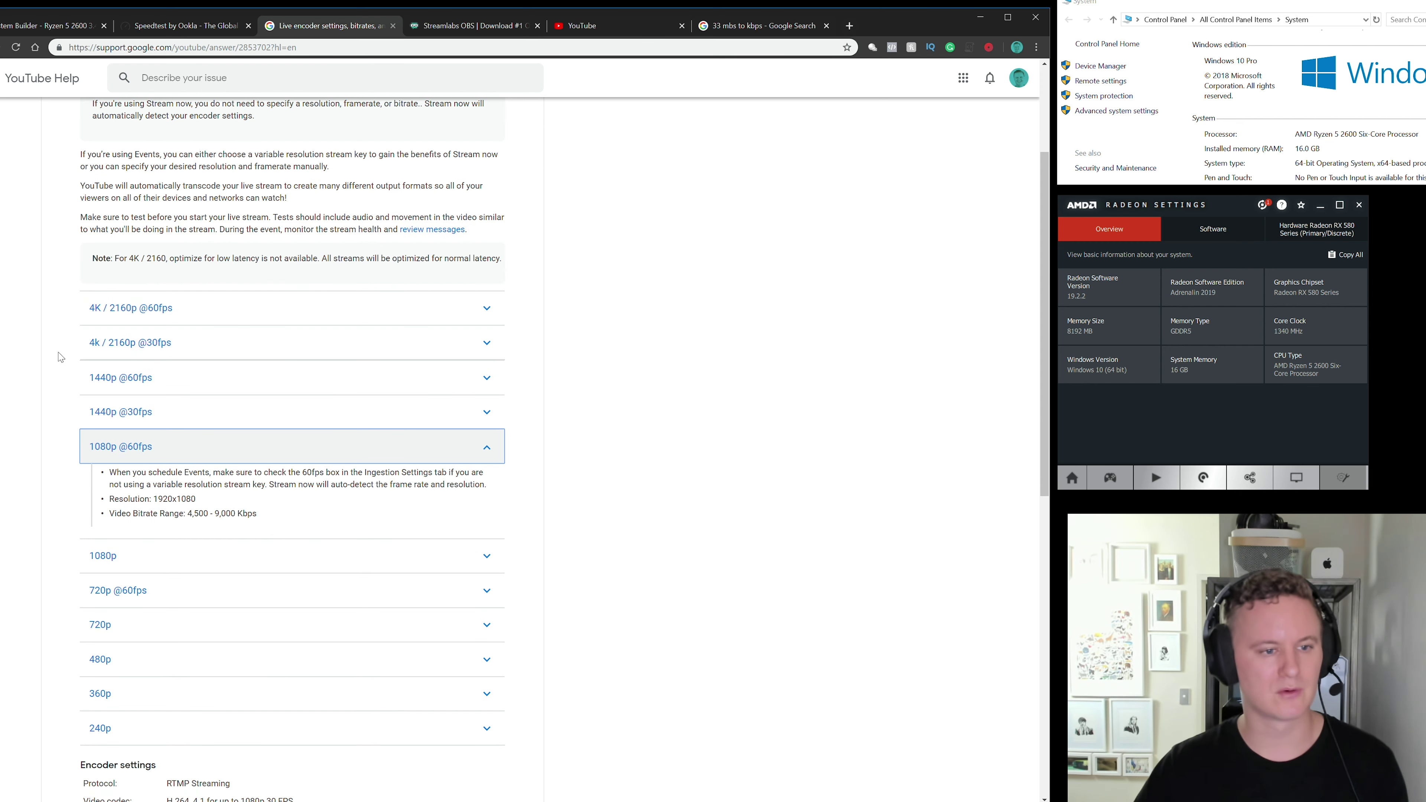
pyautogui.scroll(-2, 98, 400)
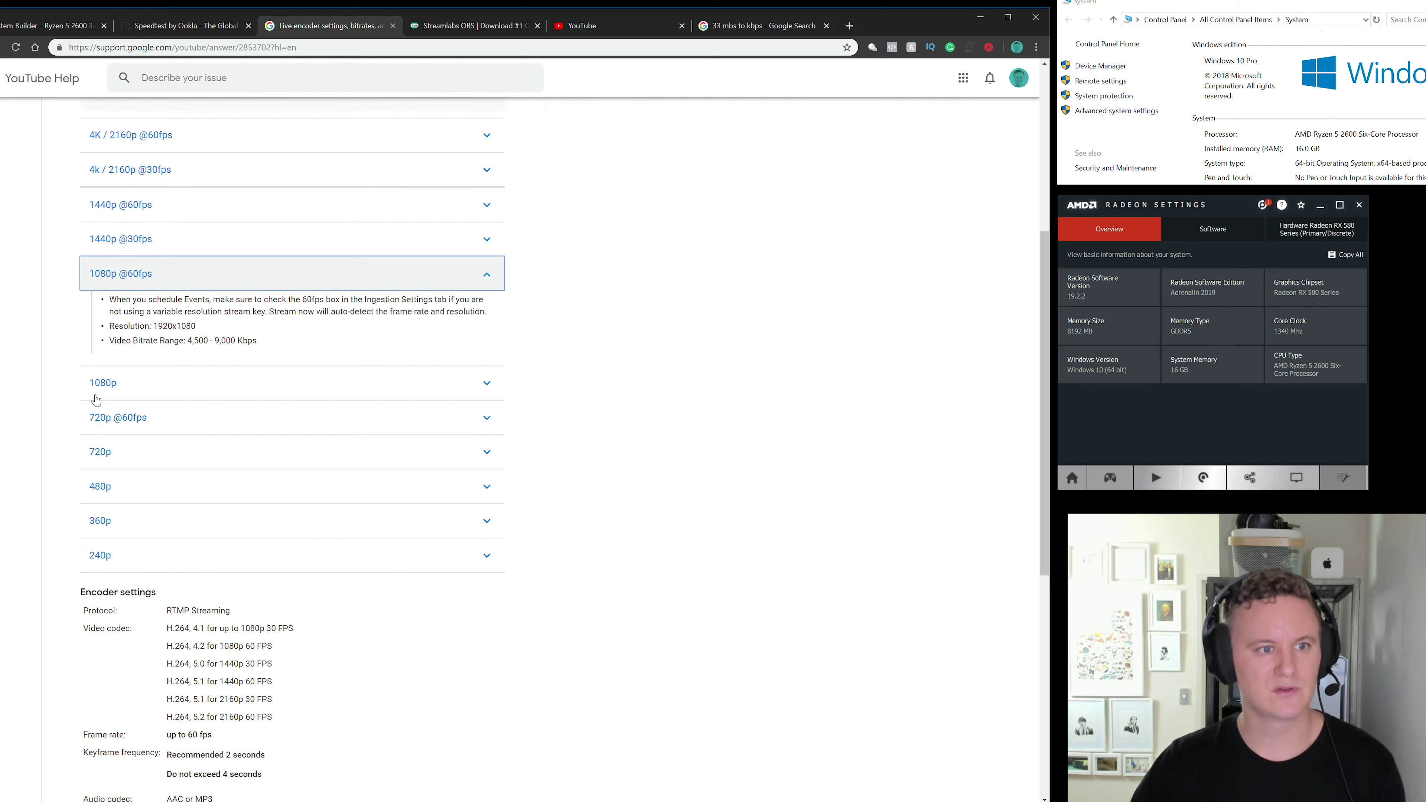
pyautogui.scroll(1, 99, 400)
pyautogui.scroll(1, 99, 400)
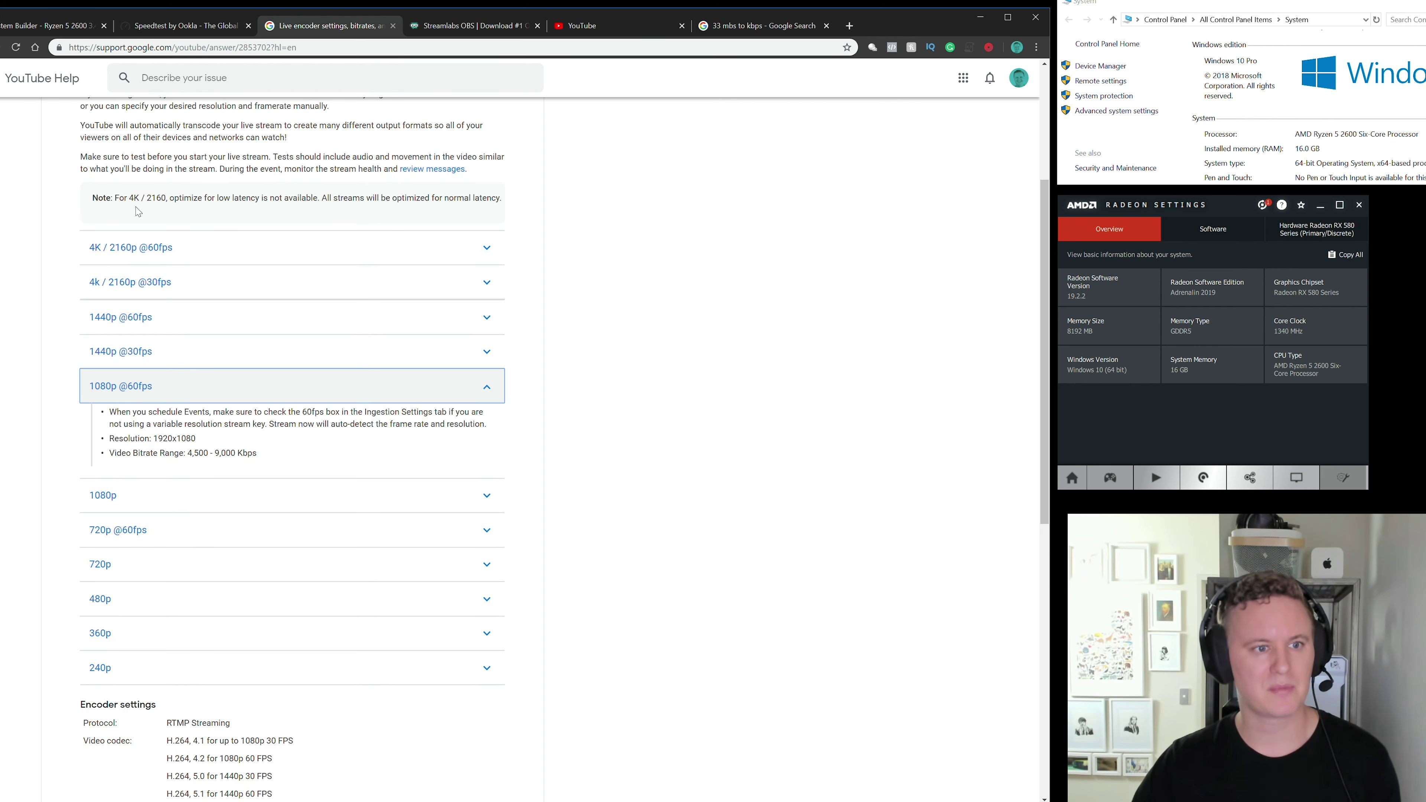
pyautogui.moveTo(139, 453); pyautogui.dragTo(254, 454)
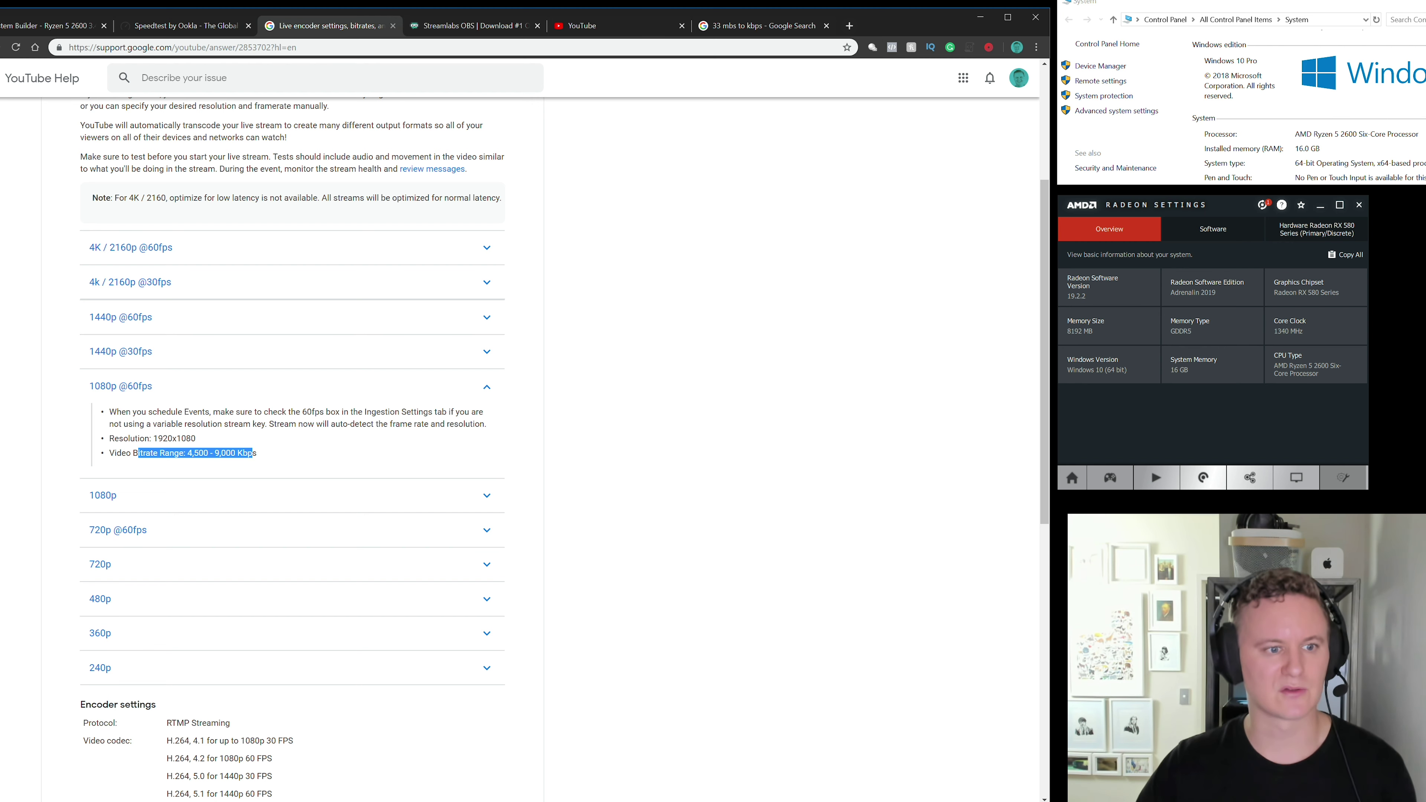
pyautogui.click(96, 408)
pyautogui.moveTo(89, 386); pyautogui.dragTo(188, 395)
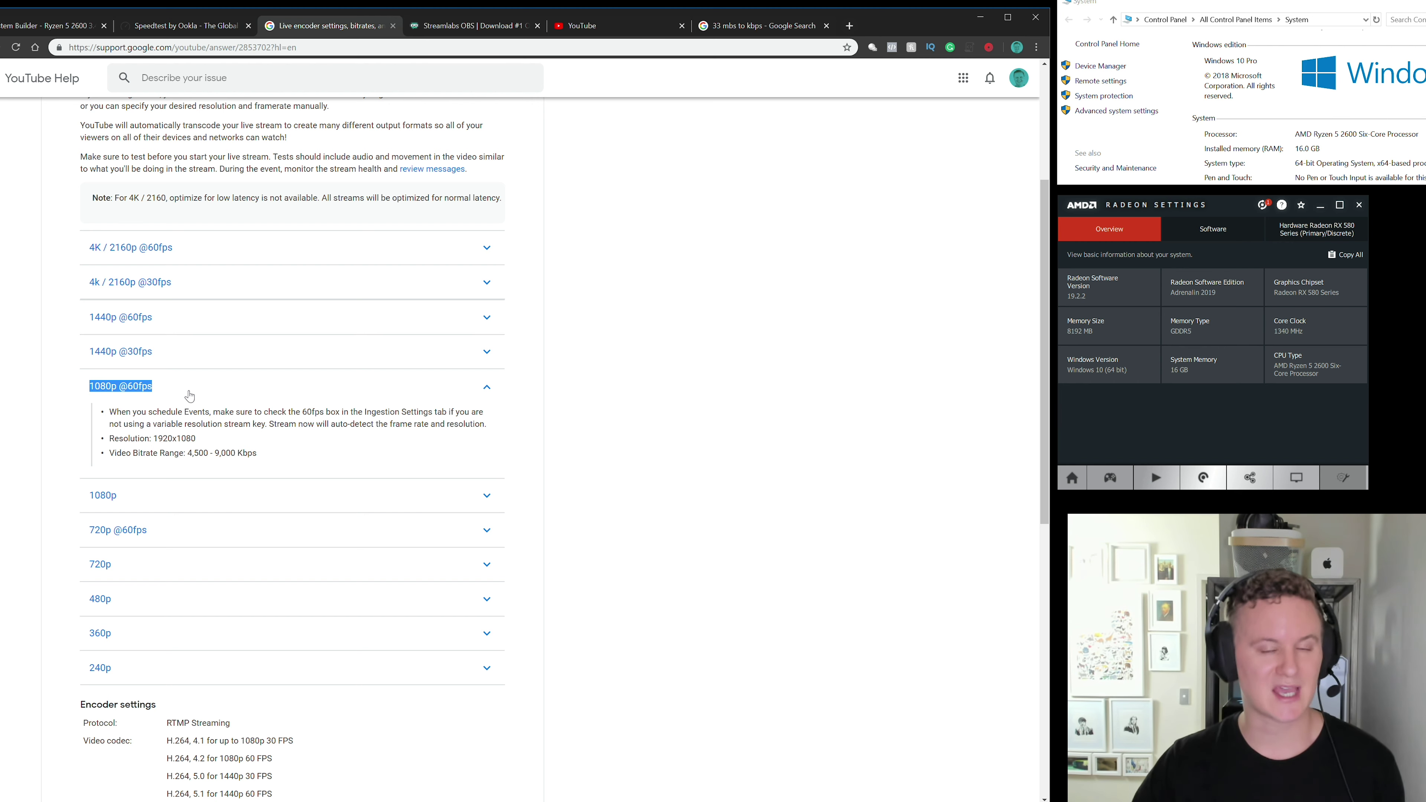
pyautogui.click(141, 427)
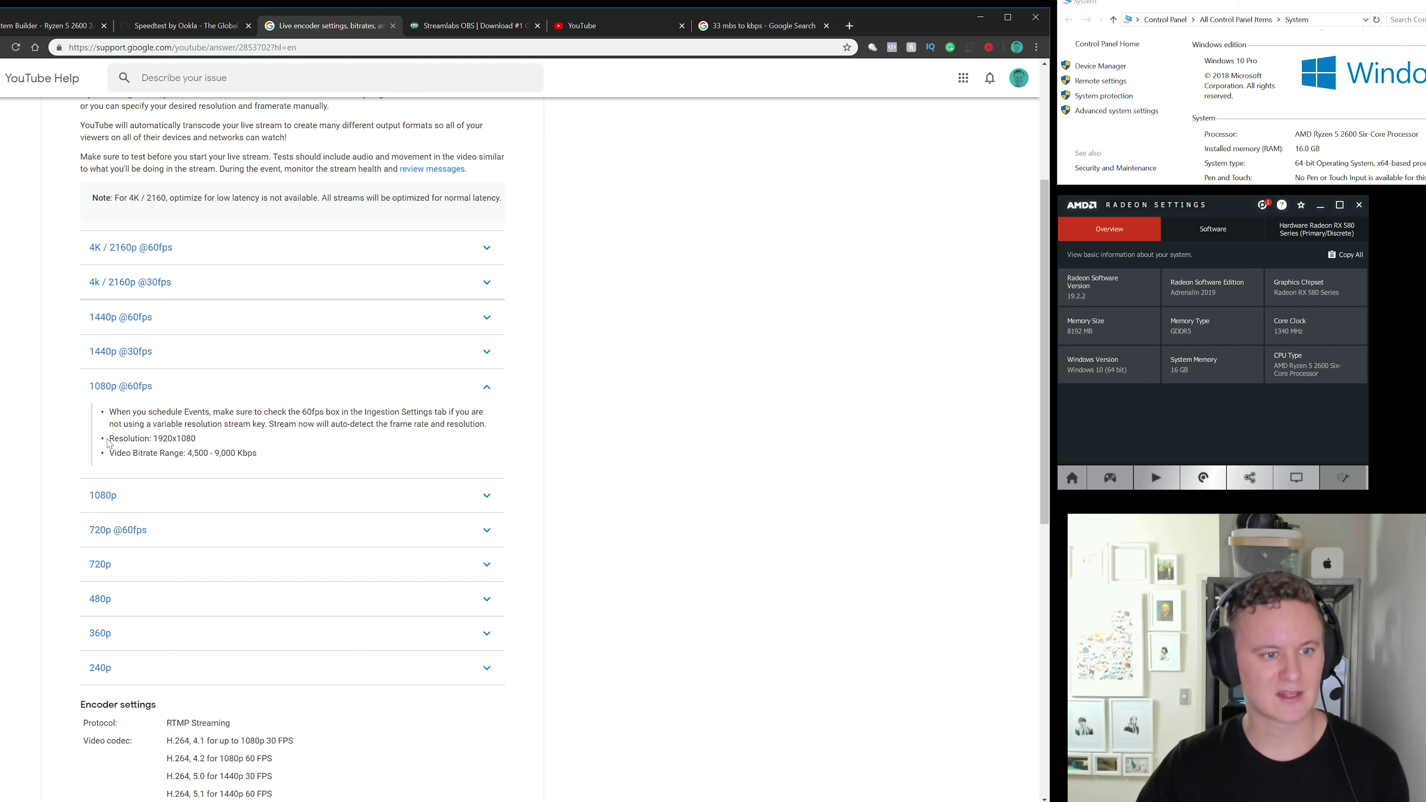
pyautogui.moveTo(109, 444); pyautogui.dragTo(201, 448)
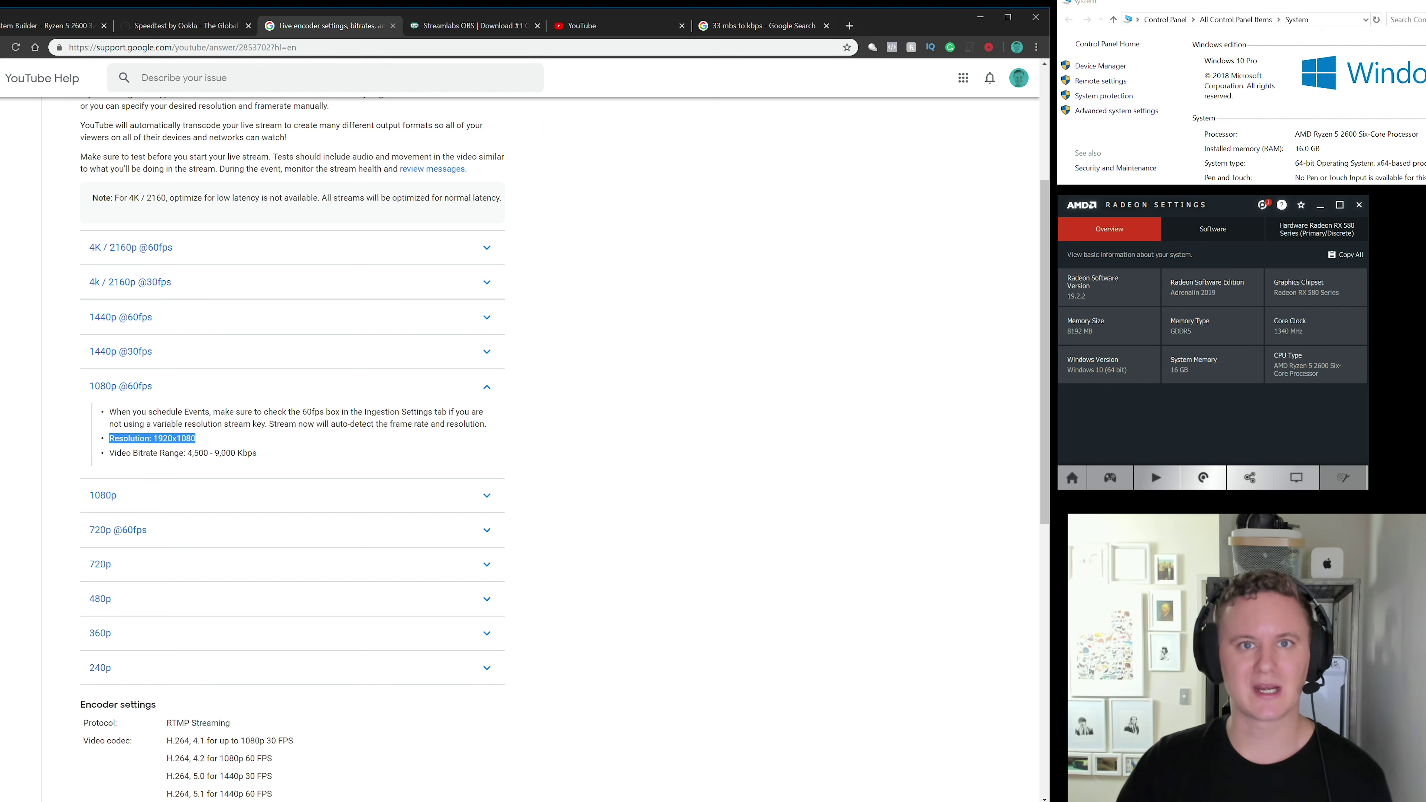
pyautogui.moveTo(109, 453); pyautogui.dragTo(235, 454)
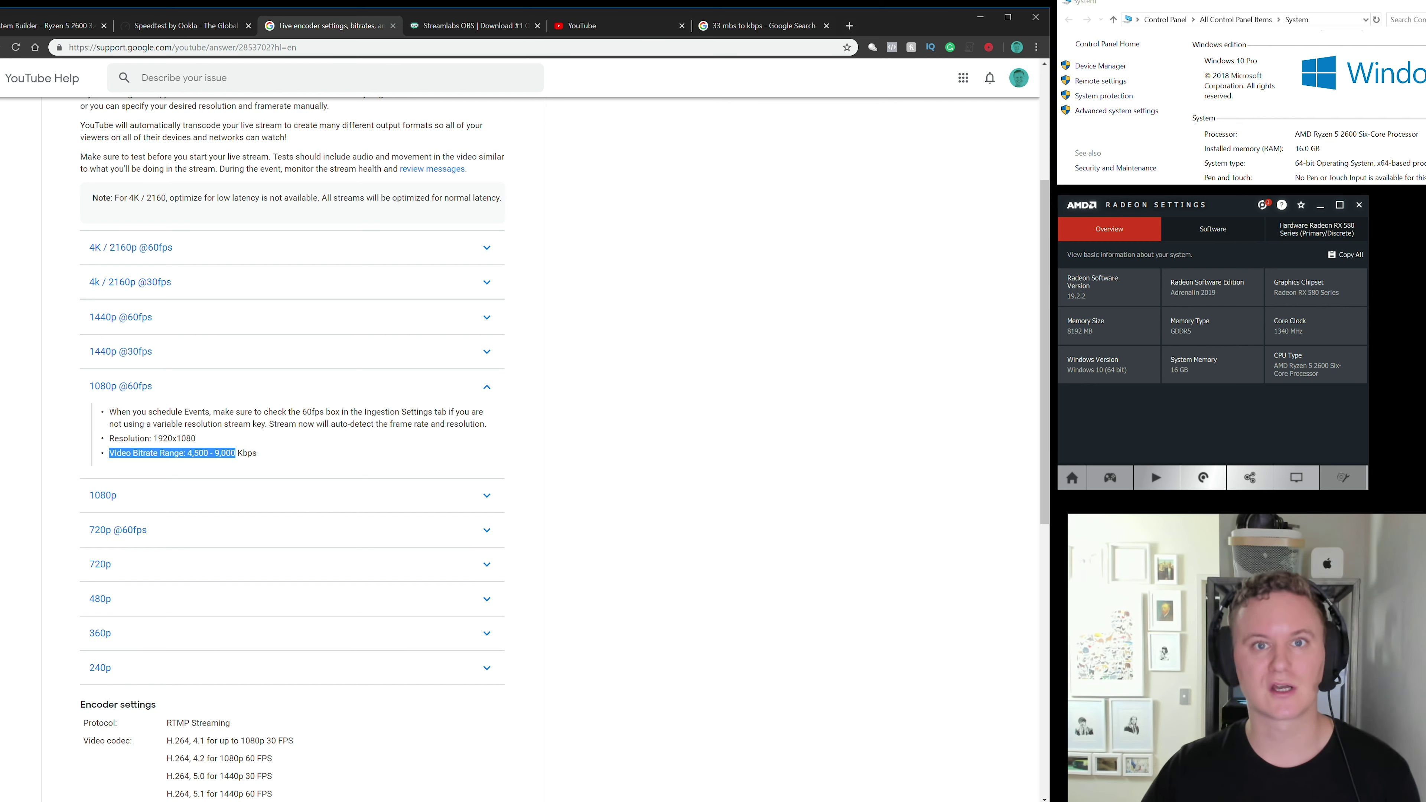
pyautogui.click(238, 454)
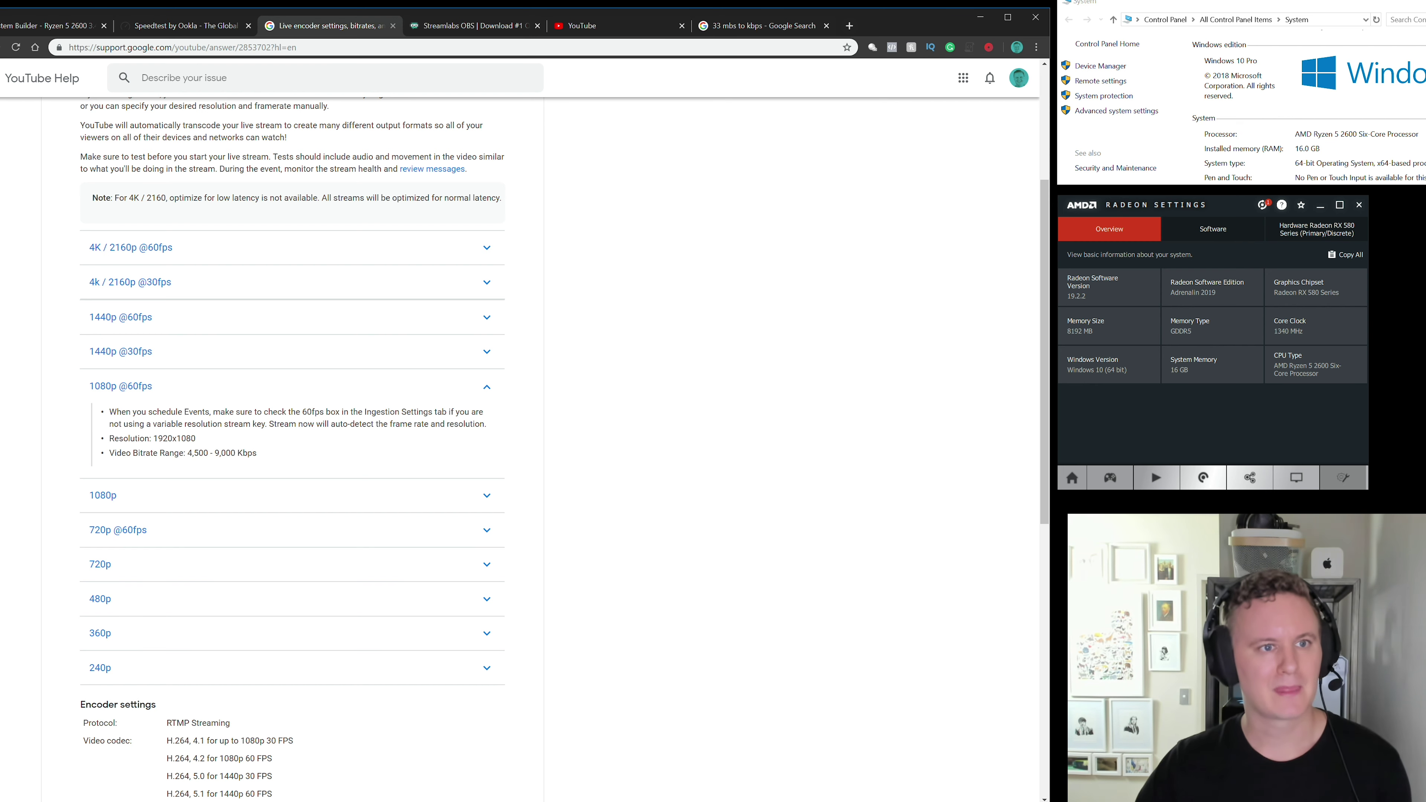
# Step: Check the upload speed on Speedtest, and move the megabit-to-kilobit conversion search beside the live encoder page to read its values
pyautogui.click(179, 29)
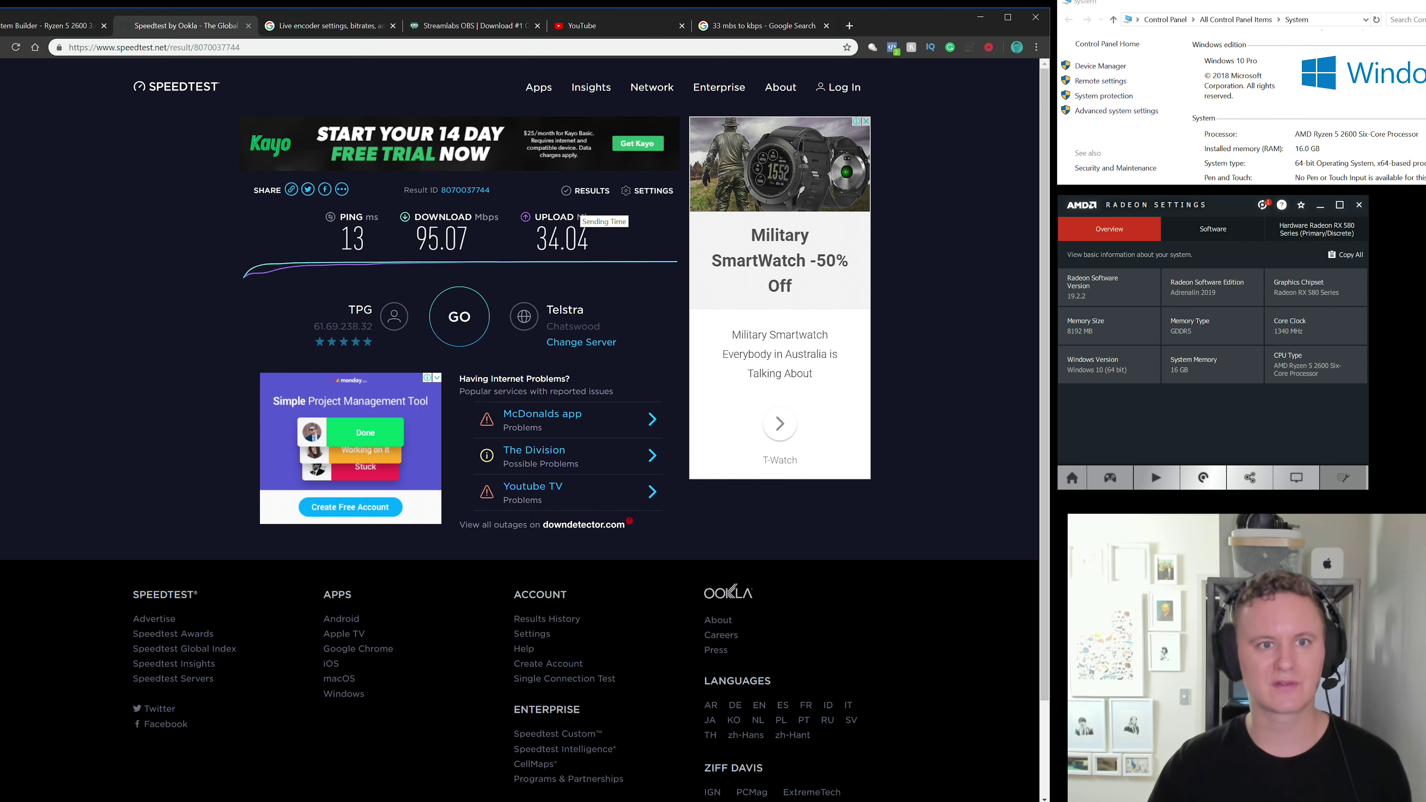
pyautogui.moveTo(780, 26); pyautogui.dragTo(480, 29)
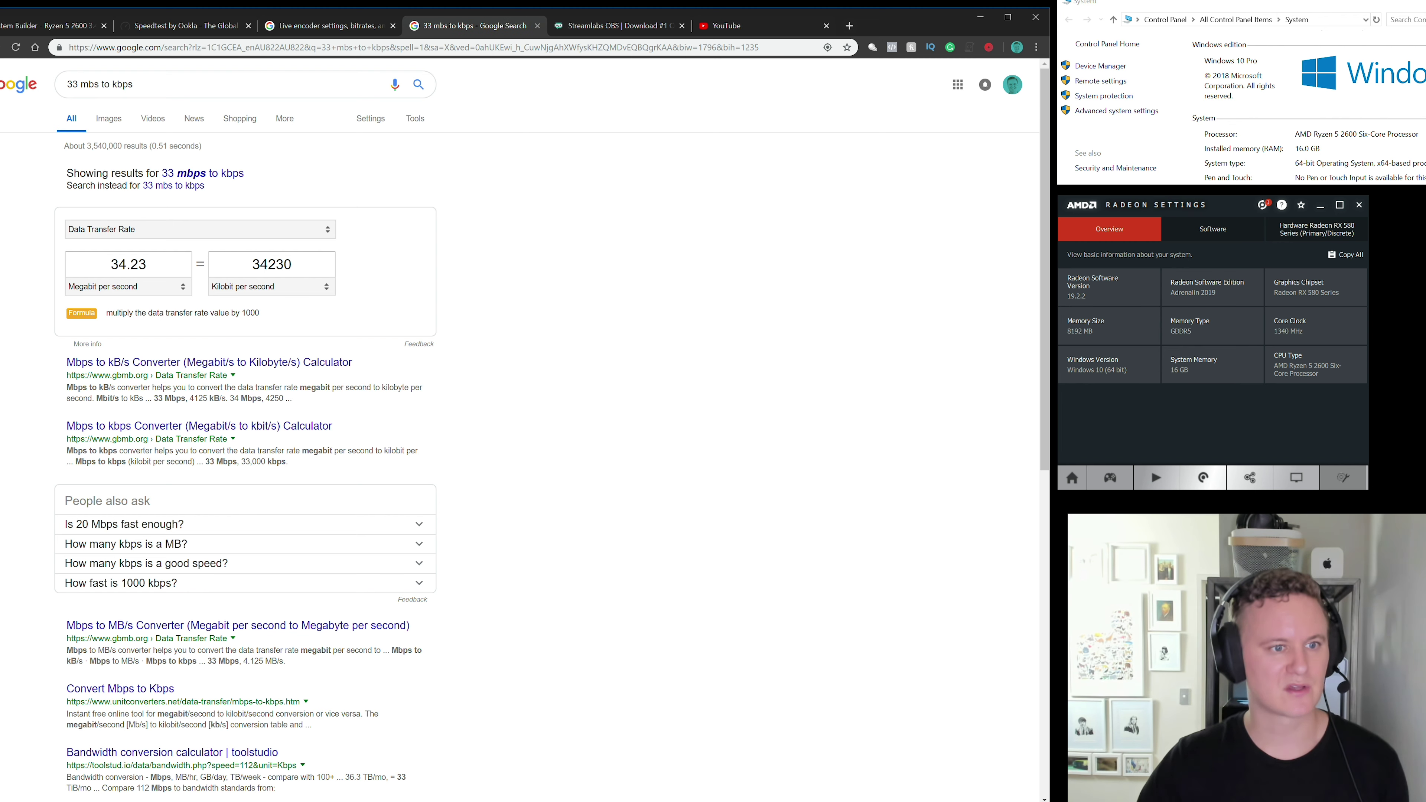
pyautogui.click(145, 264)
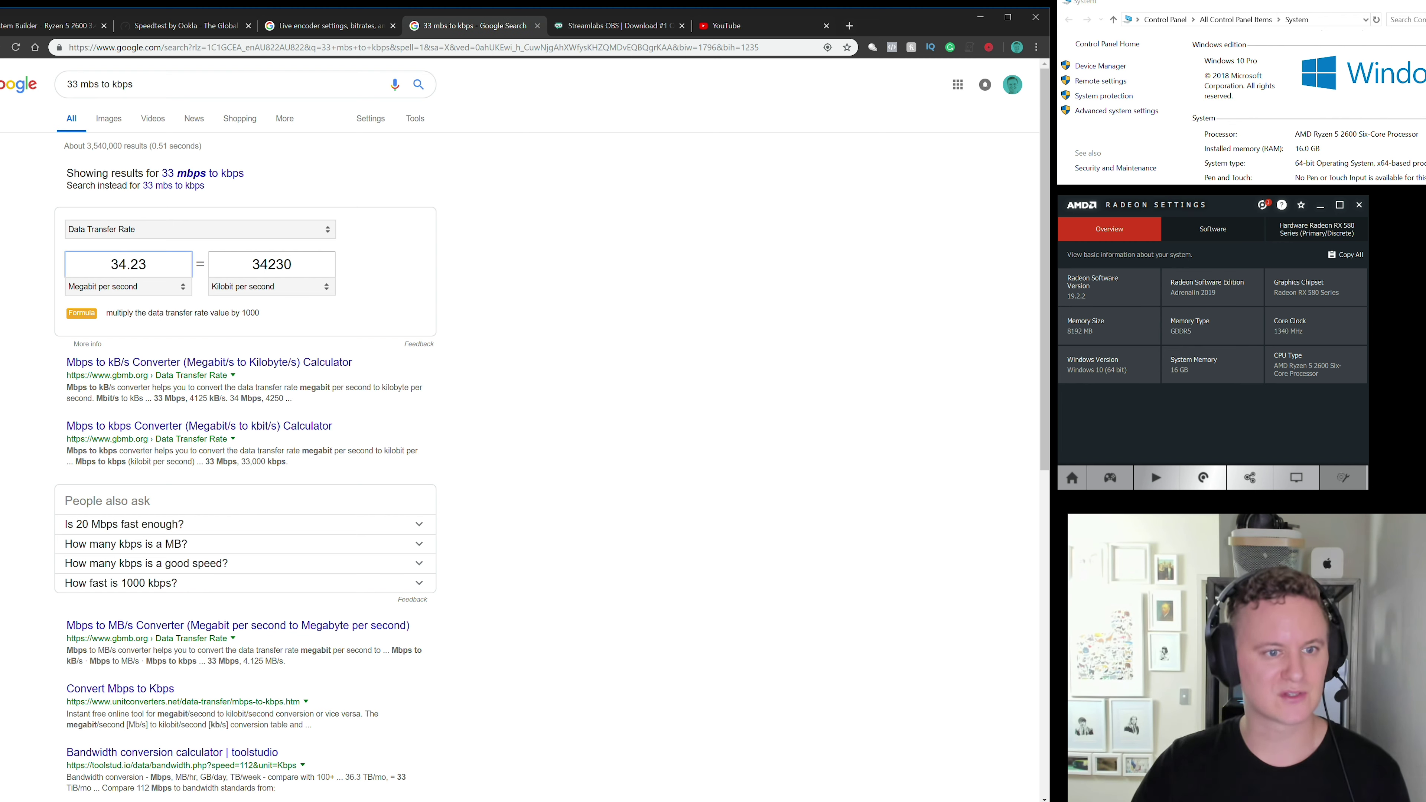
pyautogui.press('Tab')
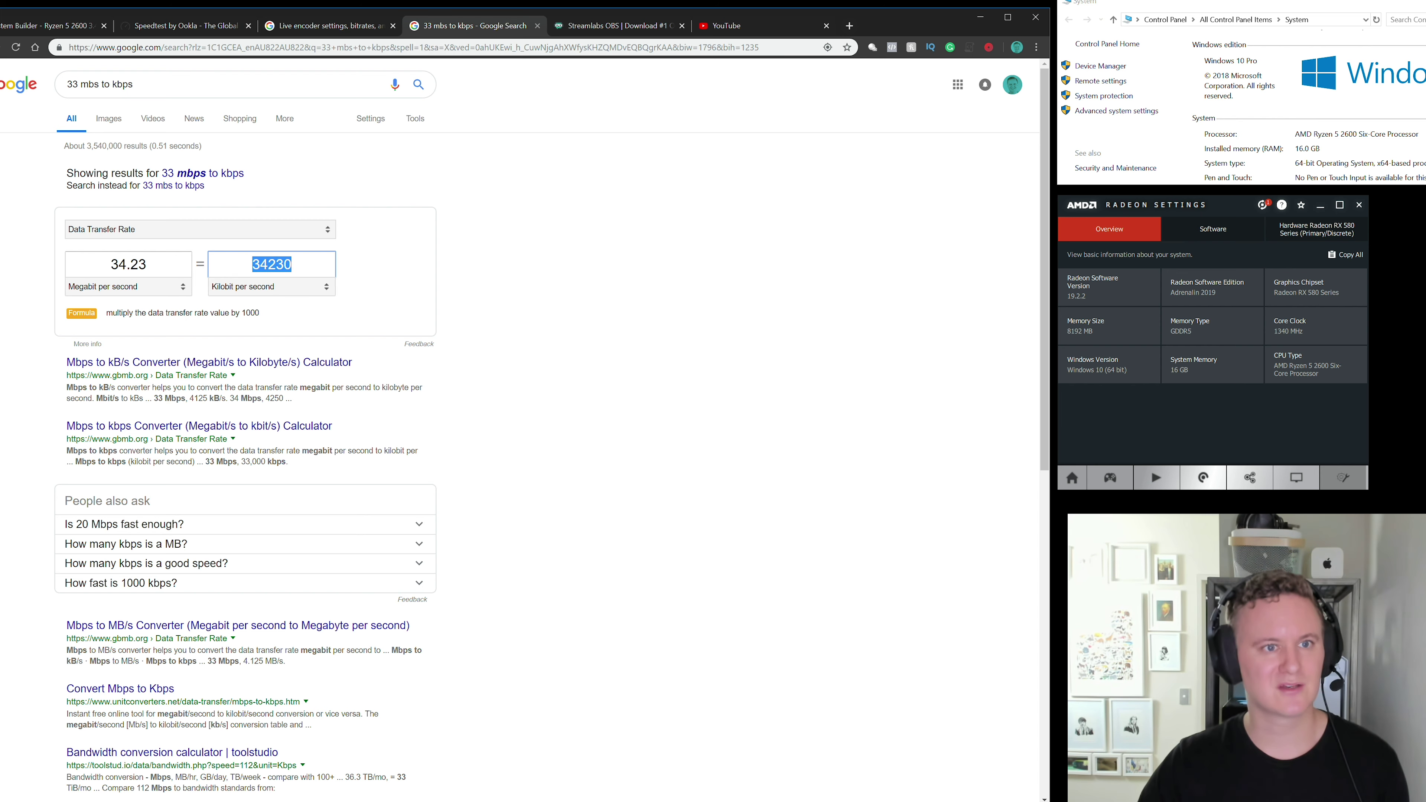
pyautogui.click(303, 29)
pyautogui.moveTo(215, 453); pyautogui.dragTo(235, 453)
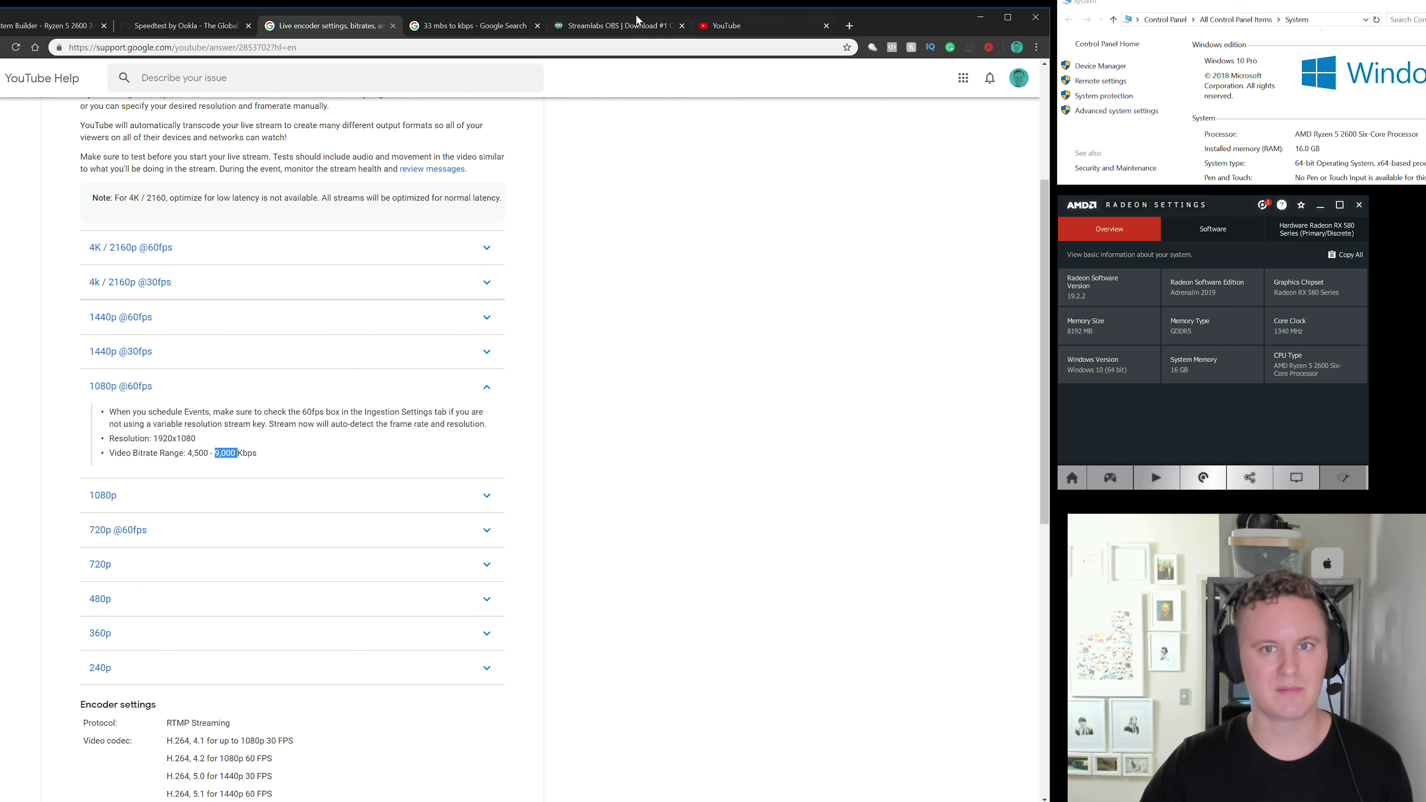
pyautogui.click(460, 30)
pyautogui.write('9000')
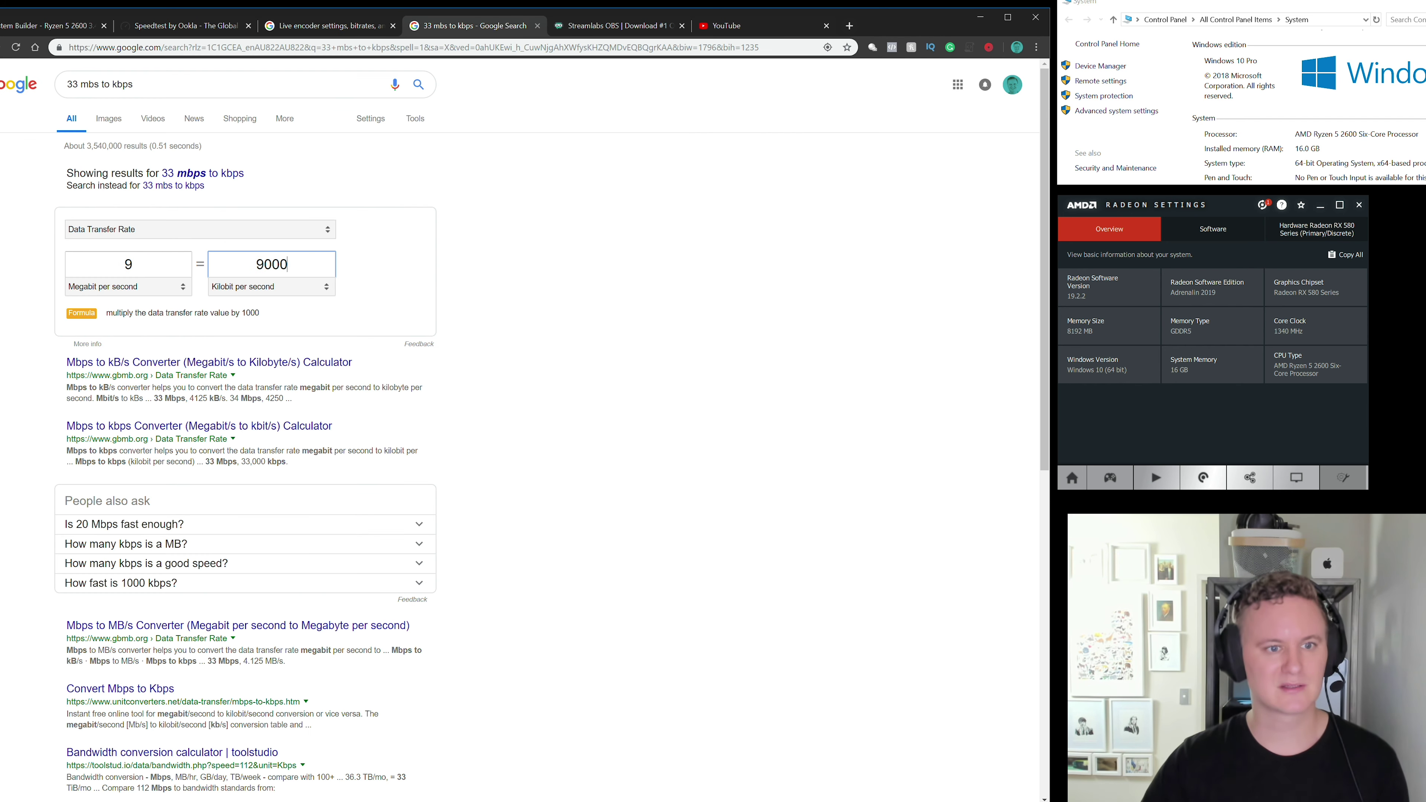
pyautogui.hotkey('ctrl', 'a')
pyautogui.doubleClick(129, 264)
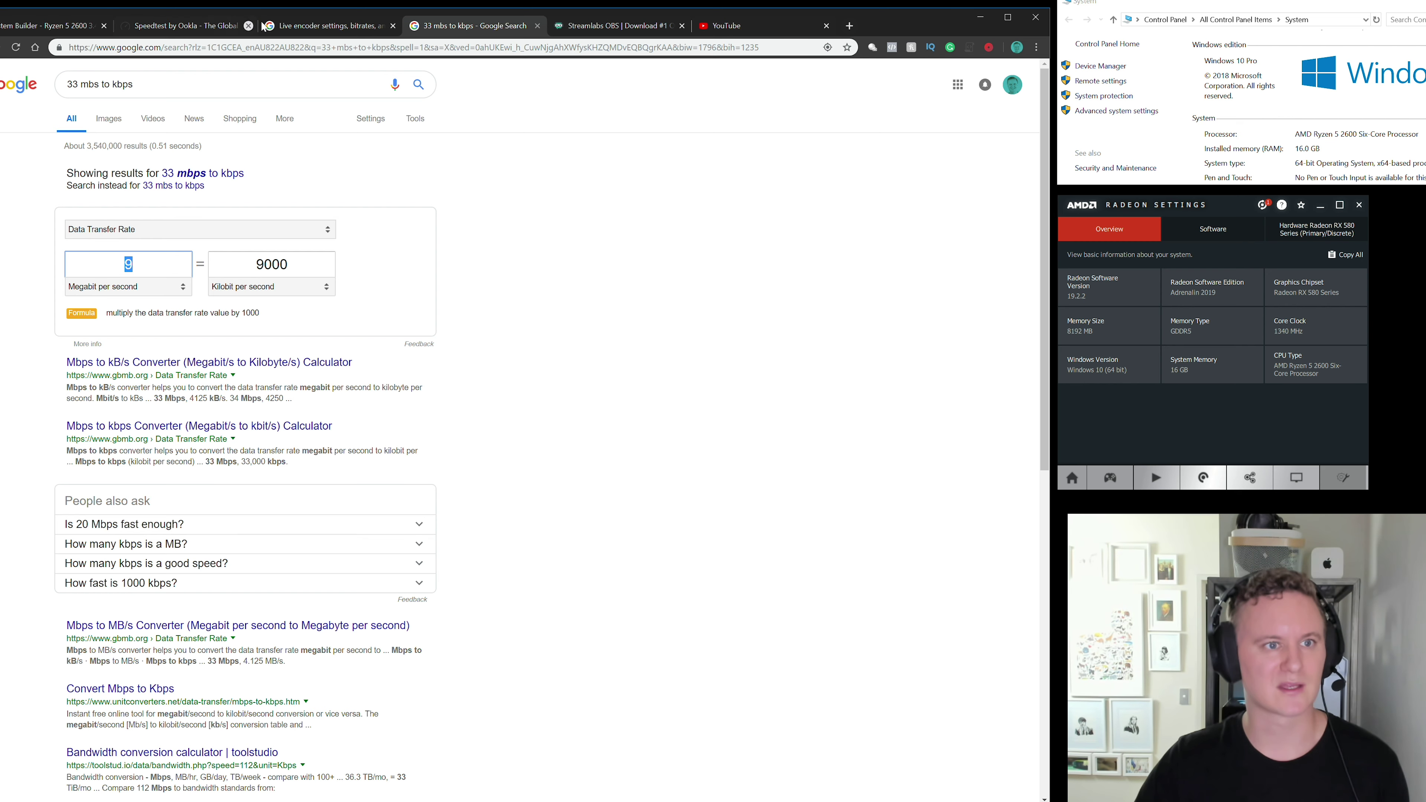
# Step: Return to the speed test result and compare its upload speed with the converted bitrate
pyautogui.click(194, 33)
pyautogui.moveTo(520, 238); pyautogui.dragTo(606, 232)
pyautogui.click(606, 233)
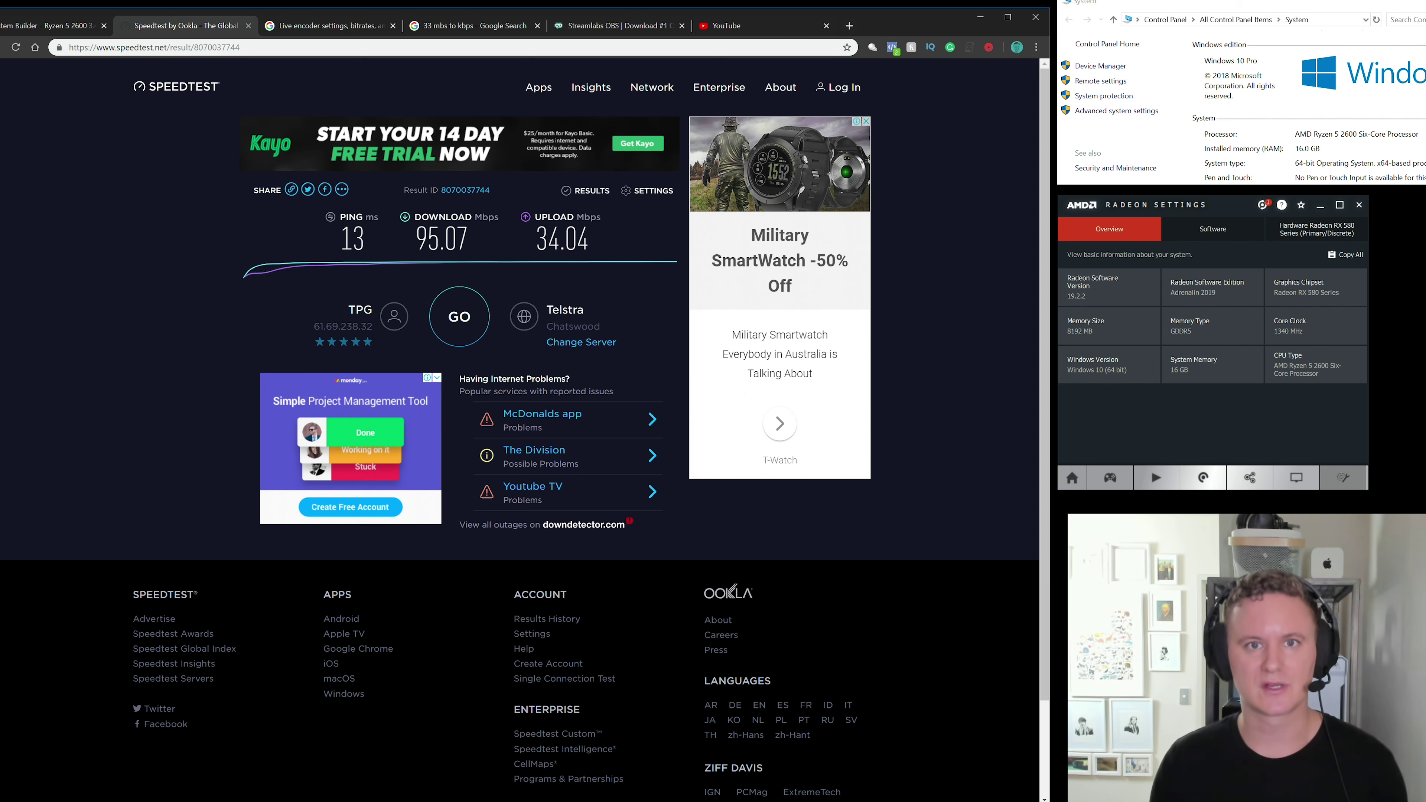
pyautogui.hotkey('ctrl', 'Tab')
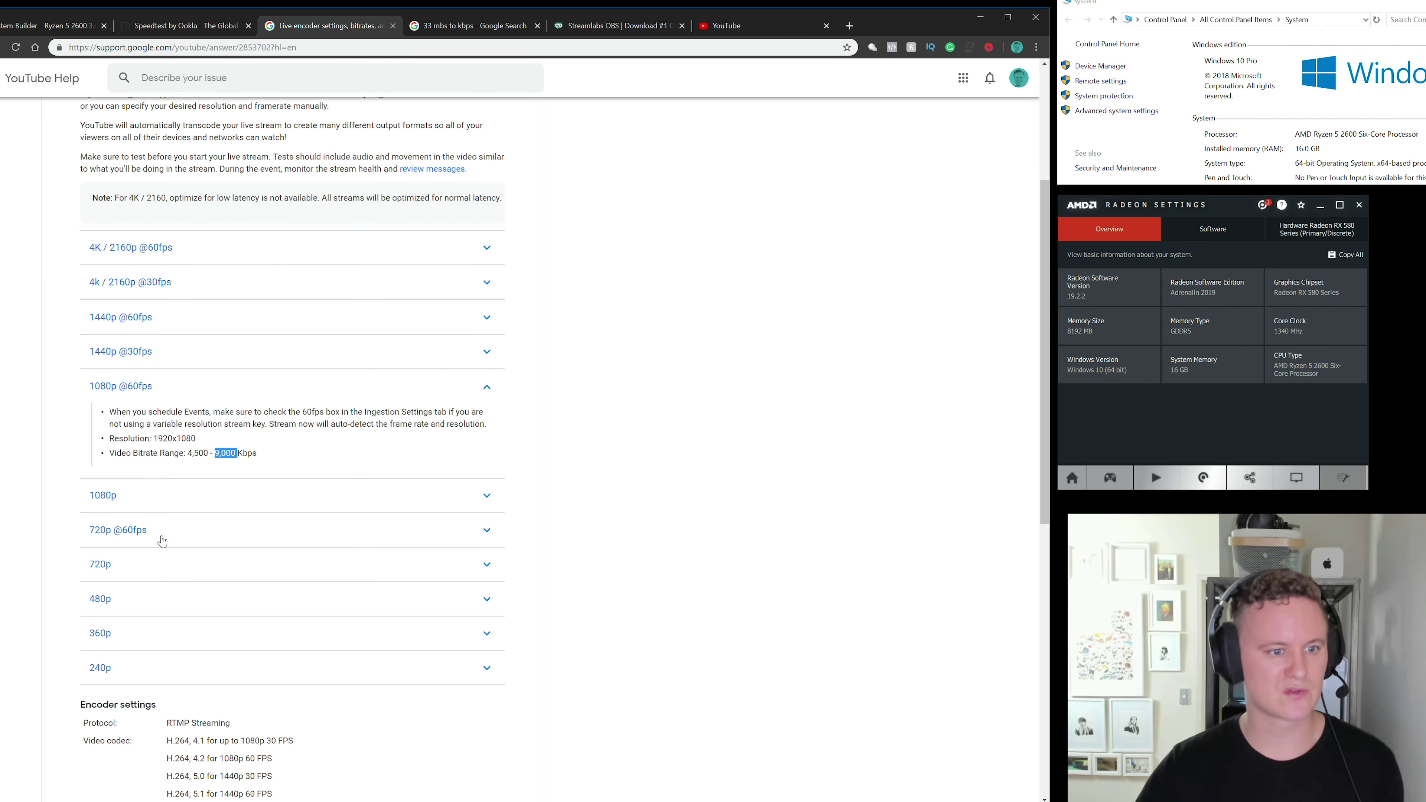
pyautogui.click(109, 541)
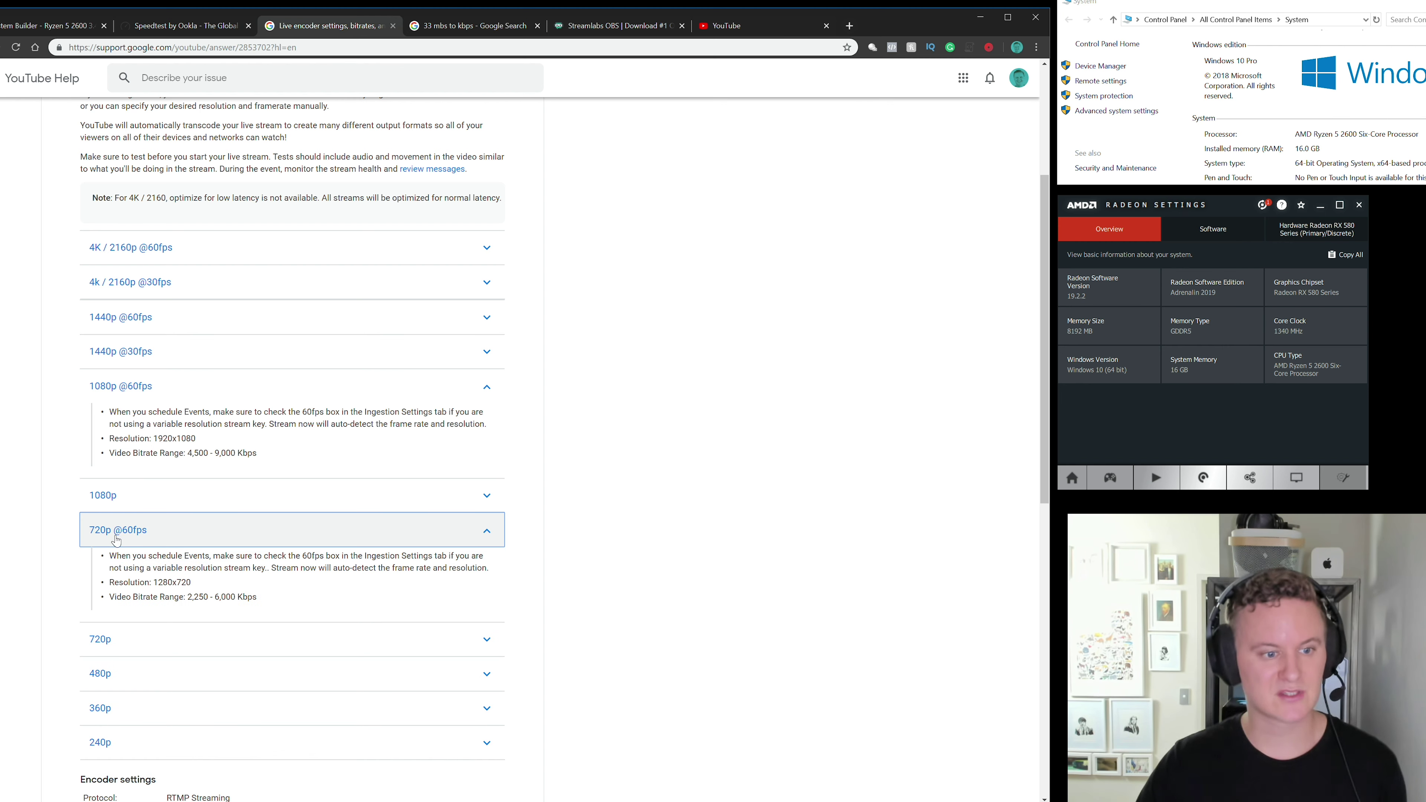
pyautogui.moveTo(187, 596); pyautogui.dragTo(235, 596)
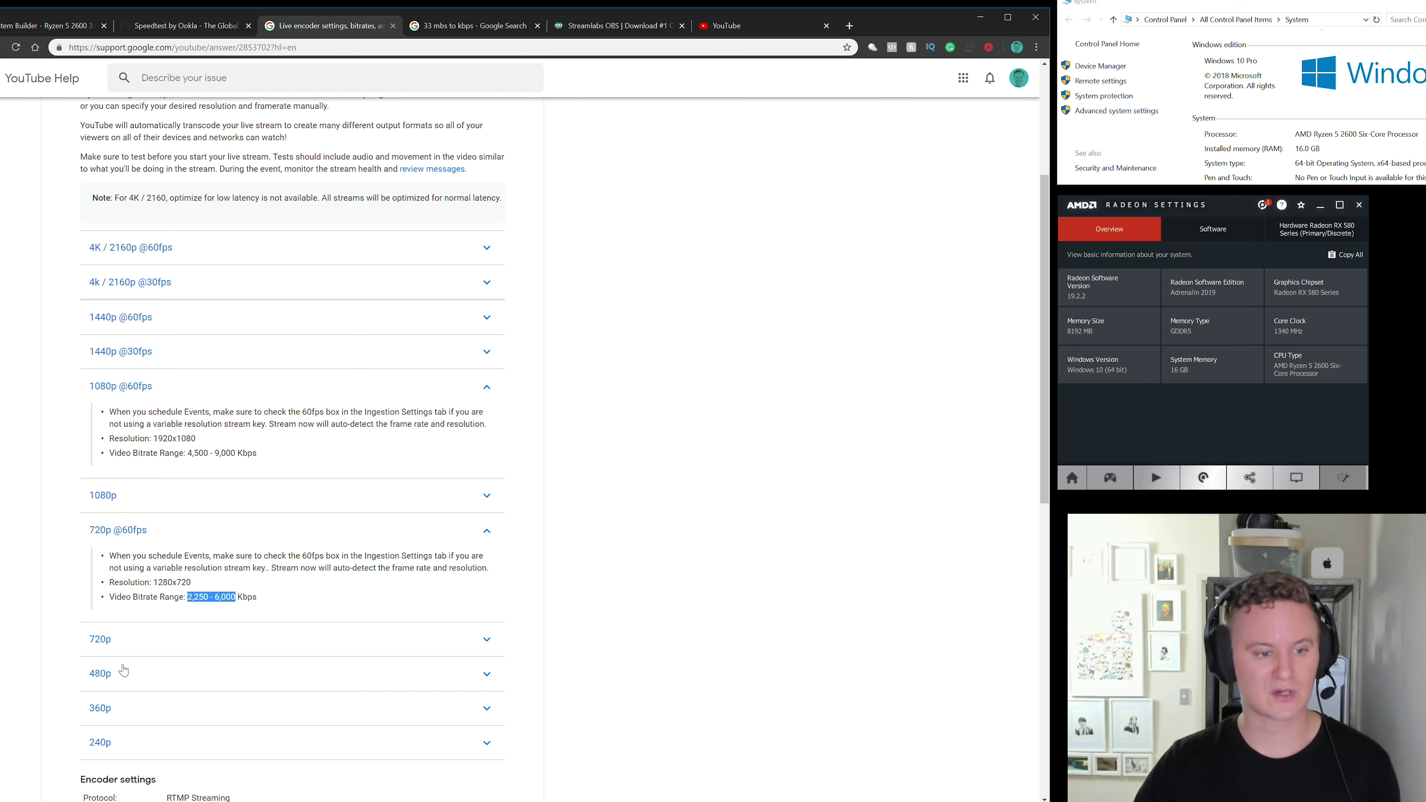
# Step: Expand a lower-resolution entry to check its bitrate range, and examine the encoder settings beneath the resolution list
pyautogui.scroll(-2, 121, 658)
pyautogui.click(114, 527)
pyautogui.moveTo(183, 559); pyautogui.dragTo(242, 560)
pyautogui.click(177, 608)
pyautogui.scroll(-2, 169, 573)
pyautogui.moveTo(170, 521); pyautogui.dragTo(263, 521)
pyautogui.click(264, 522)
pyautogui.scroll(8, 258, 528)
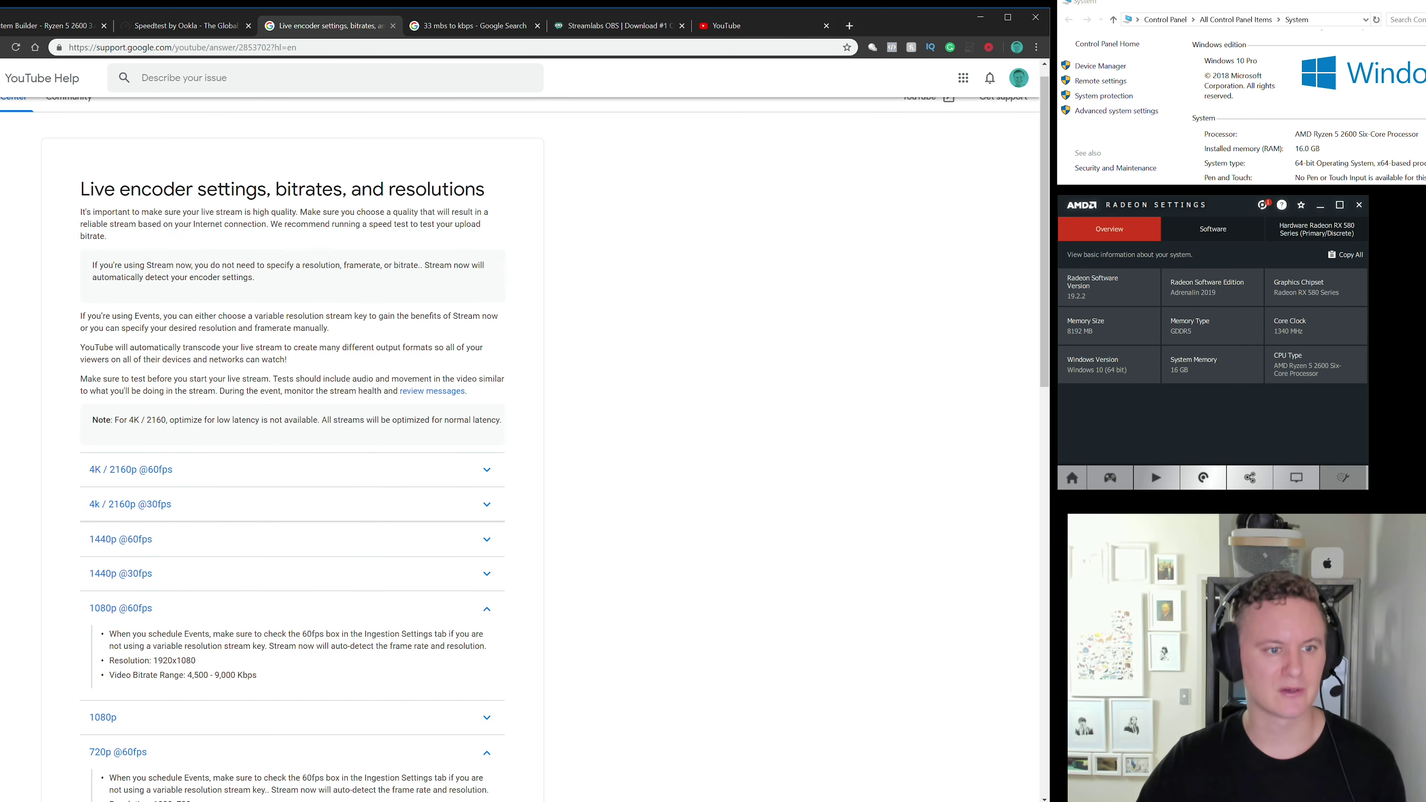
pyautogui.click(138, 496)
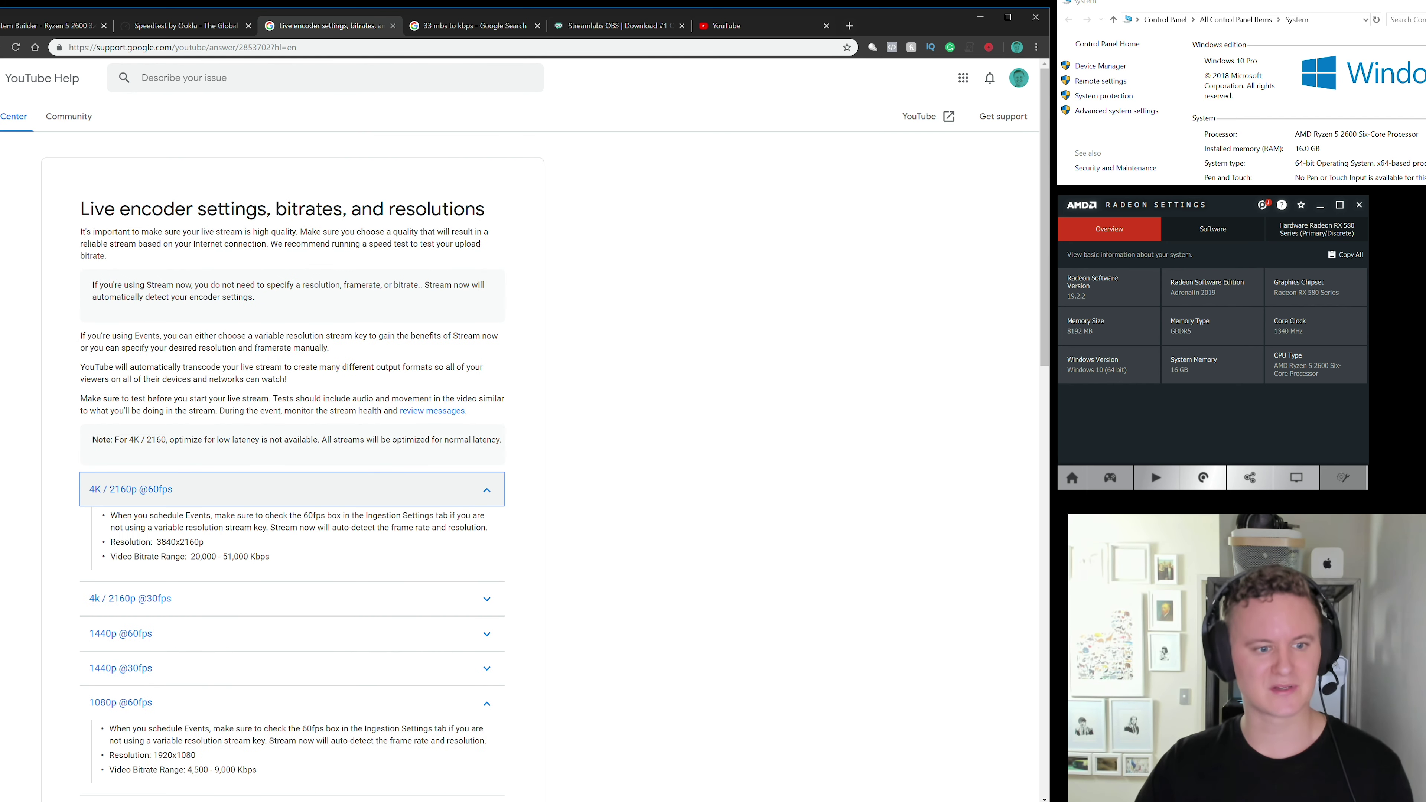
pyautogui.moveTo(191, 556); pyautogui.dragTo(251, 556)
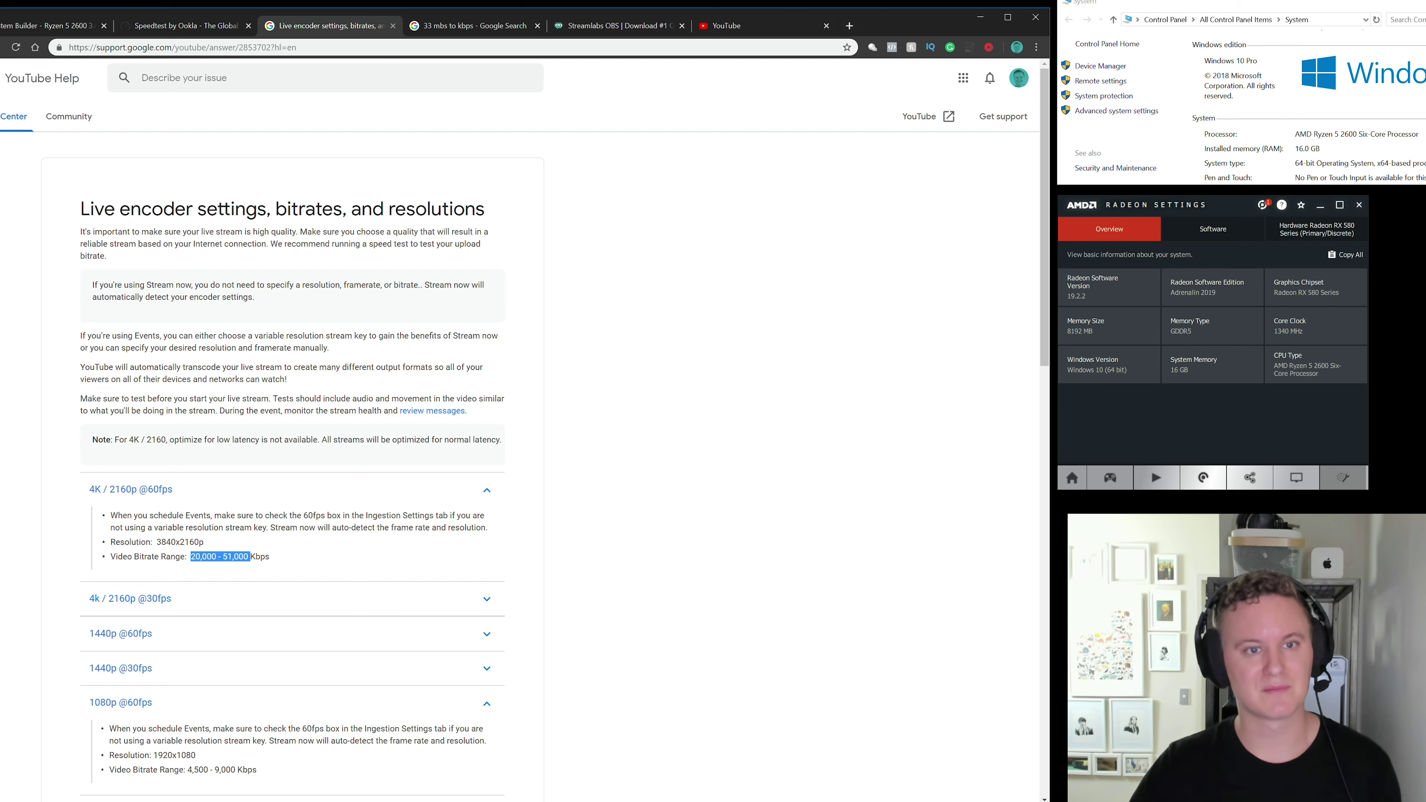
pyautogui.scroll(-3, 241, 621)
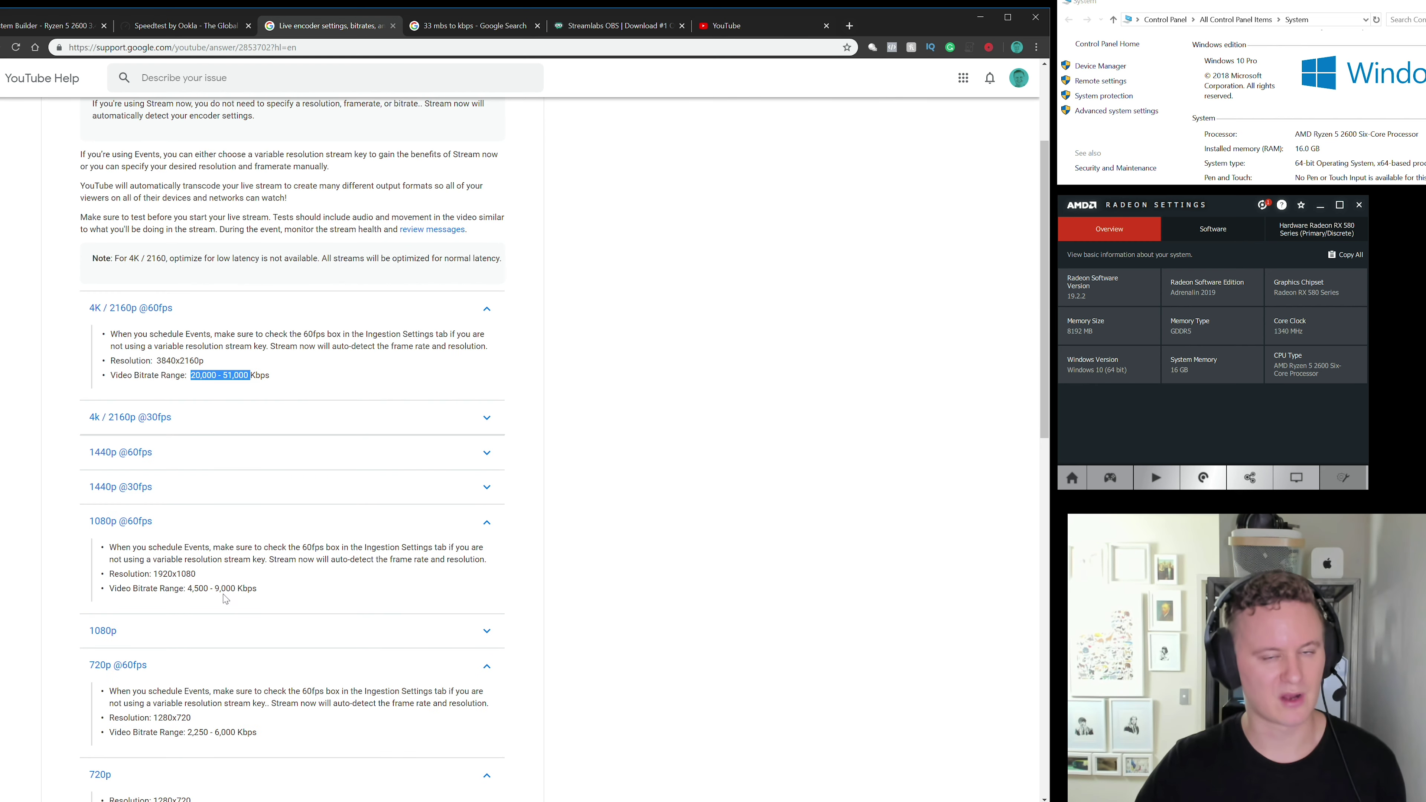
pyautogui.scroll(-4, 351, 624)
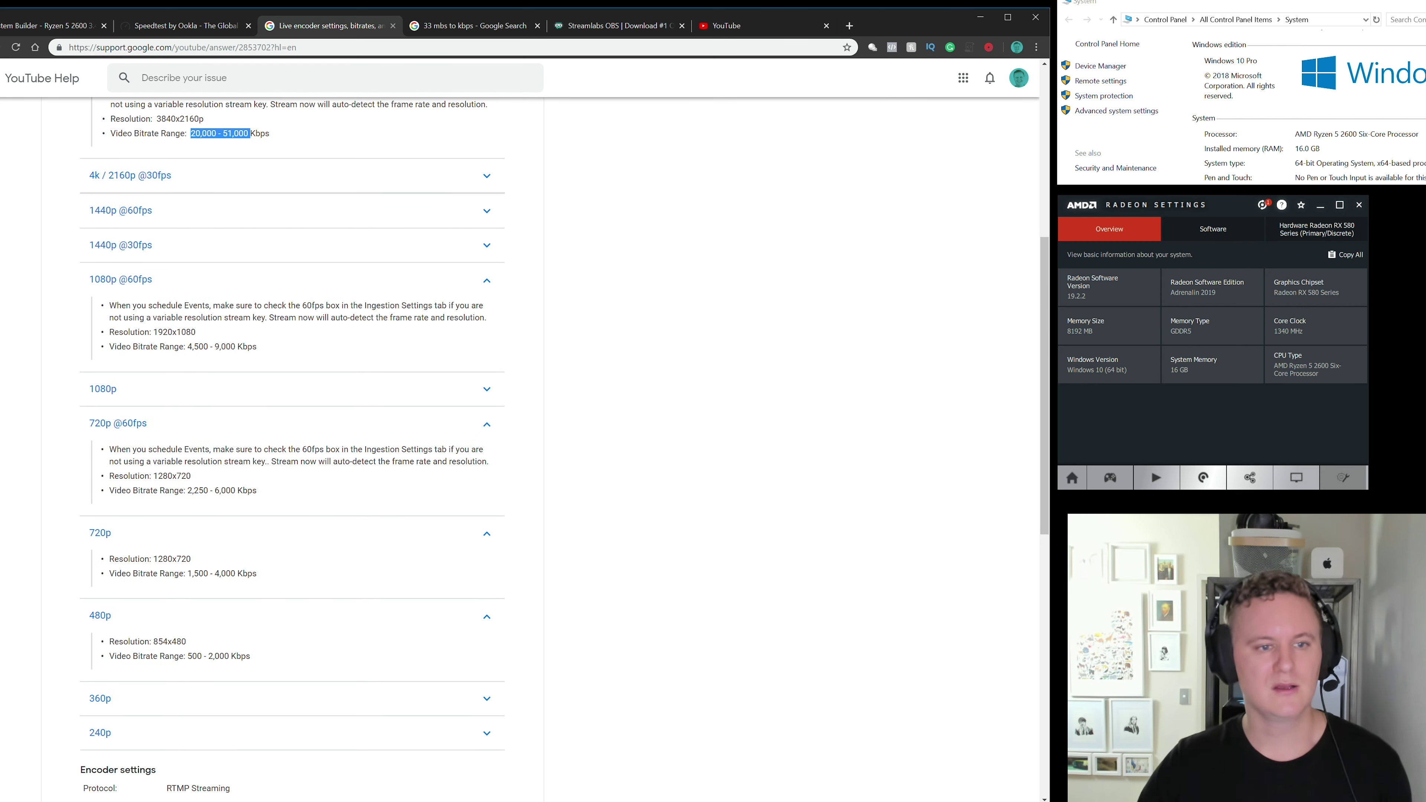
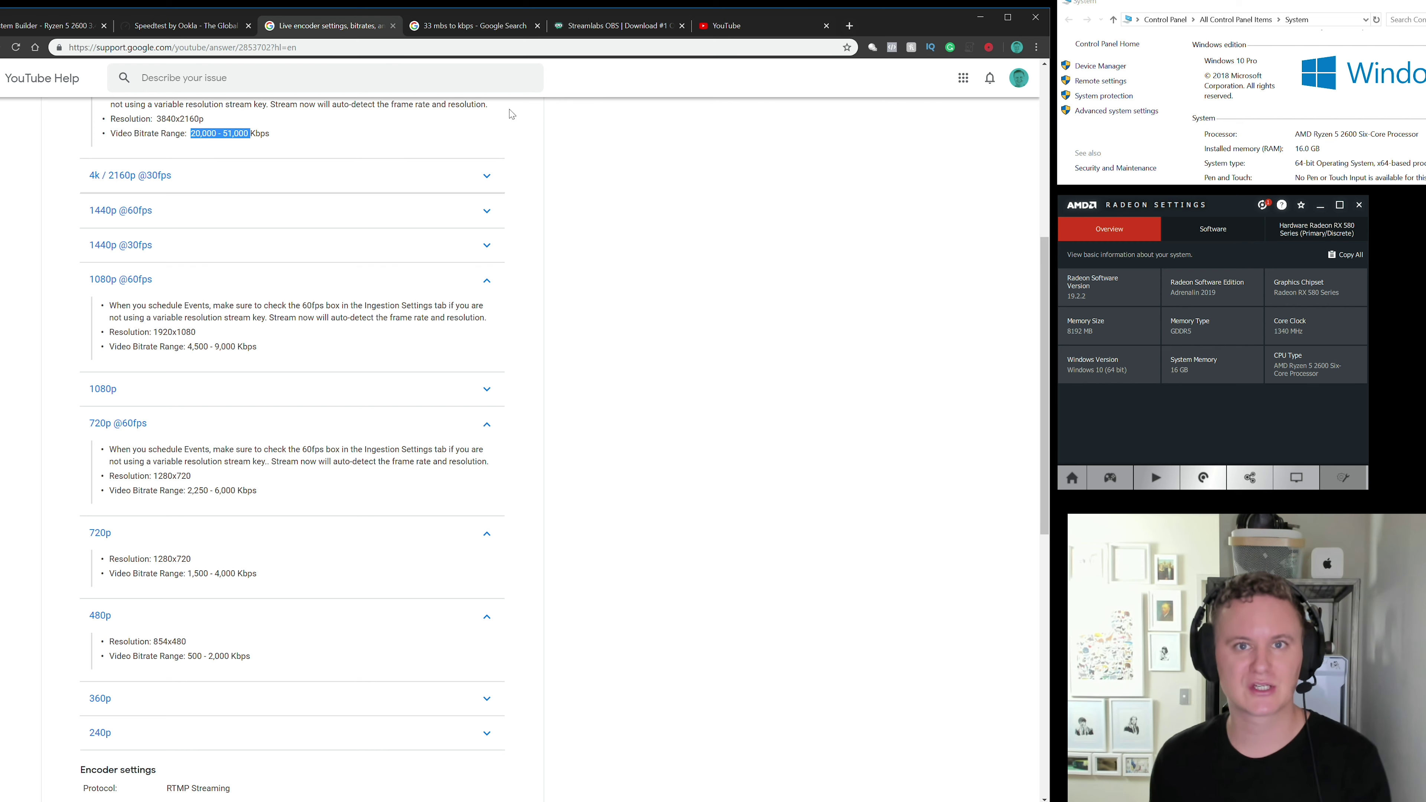
# Step: Open YouTube's options for uploading or going live, and view the Streamlabs OBS download page
pyautogui.click(751, 31)
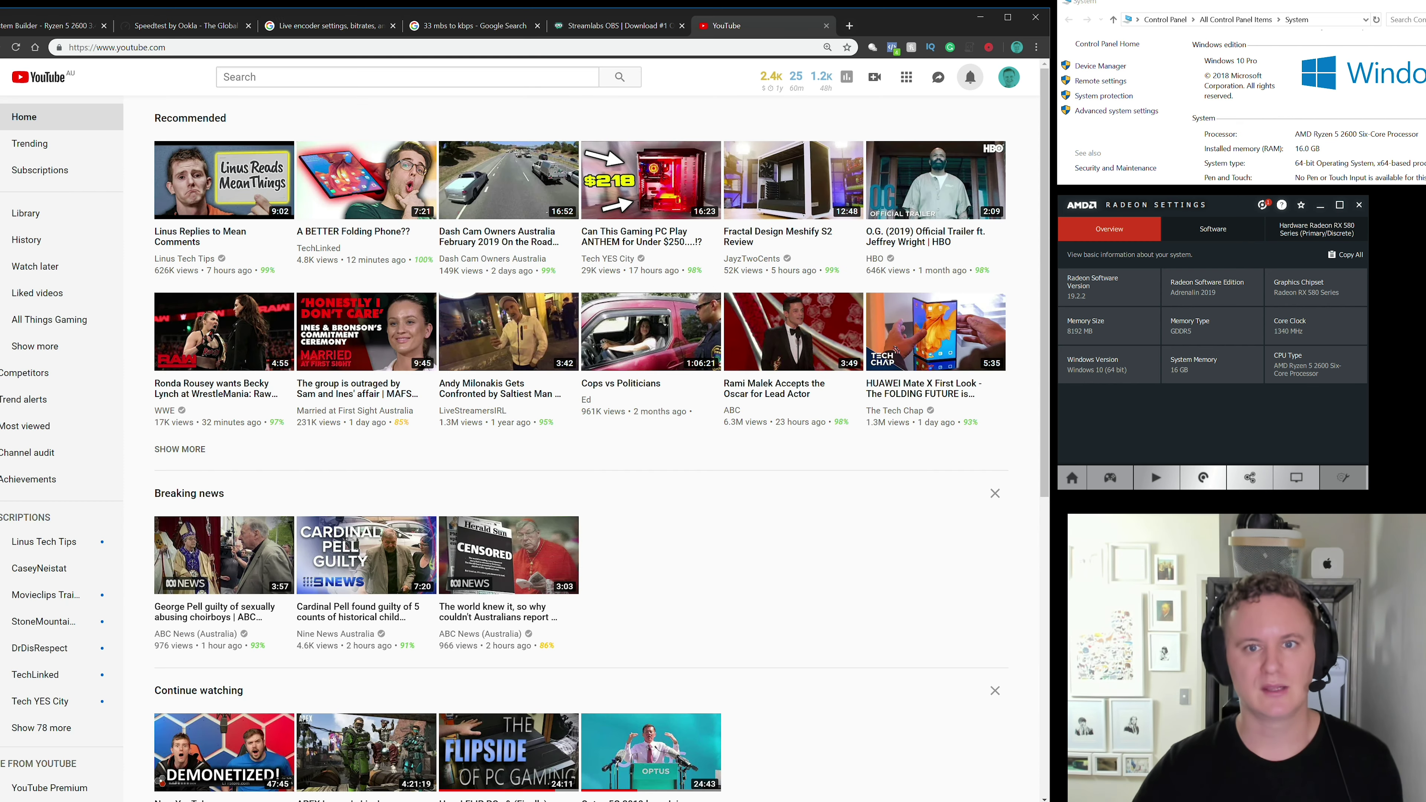
pyautogui.click(874, 79)
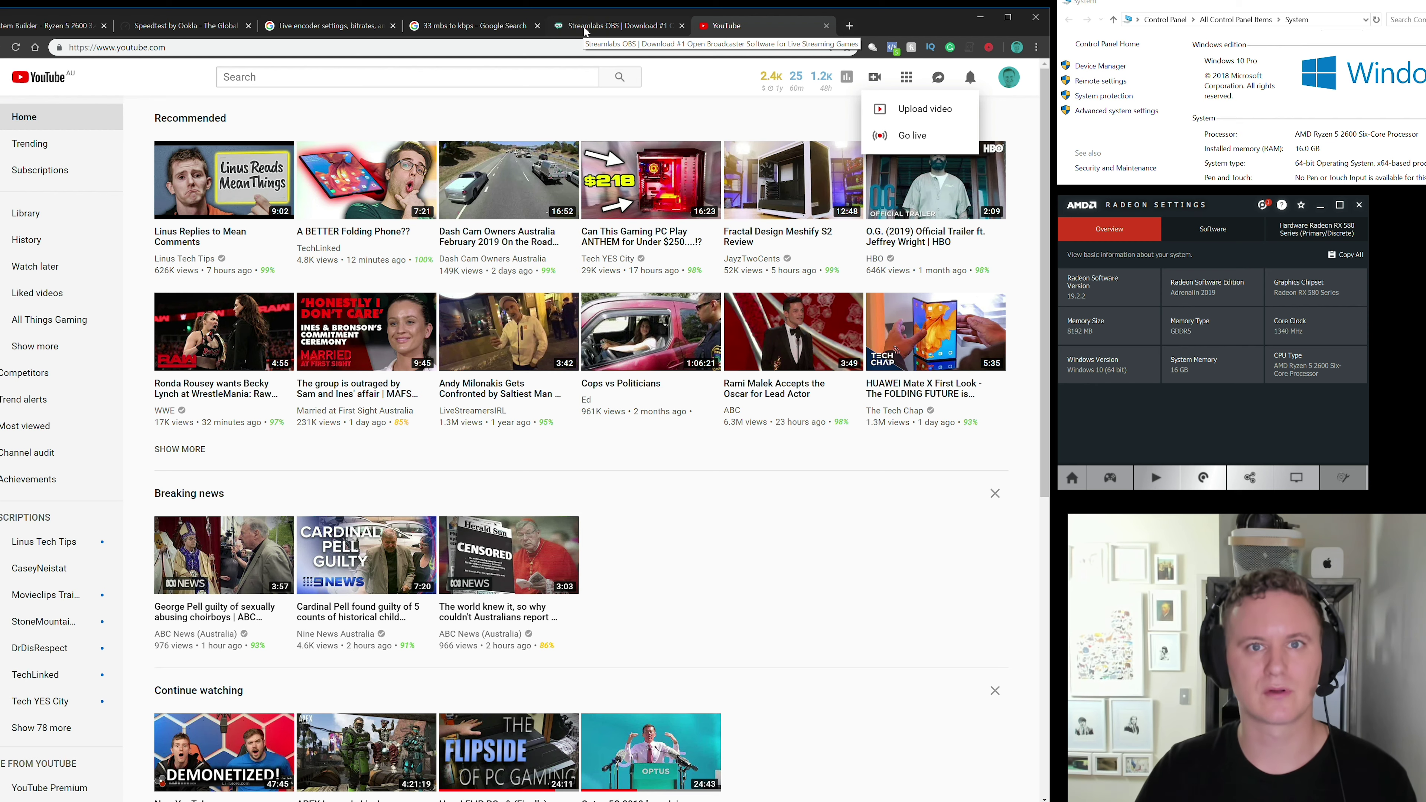
pyautogui.click(606, 26)
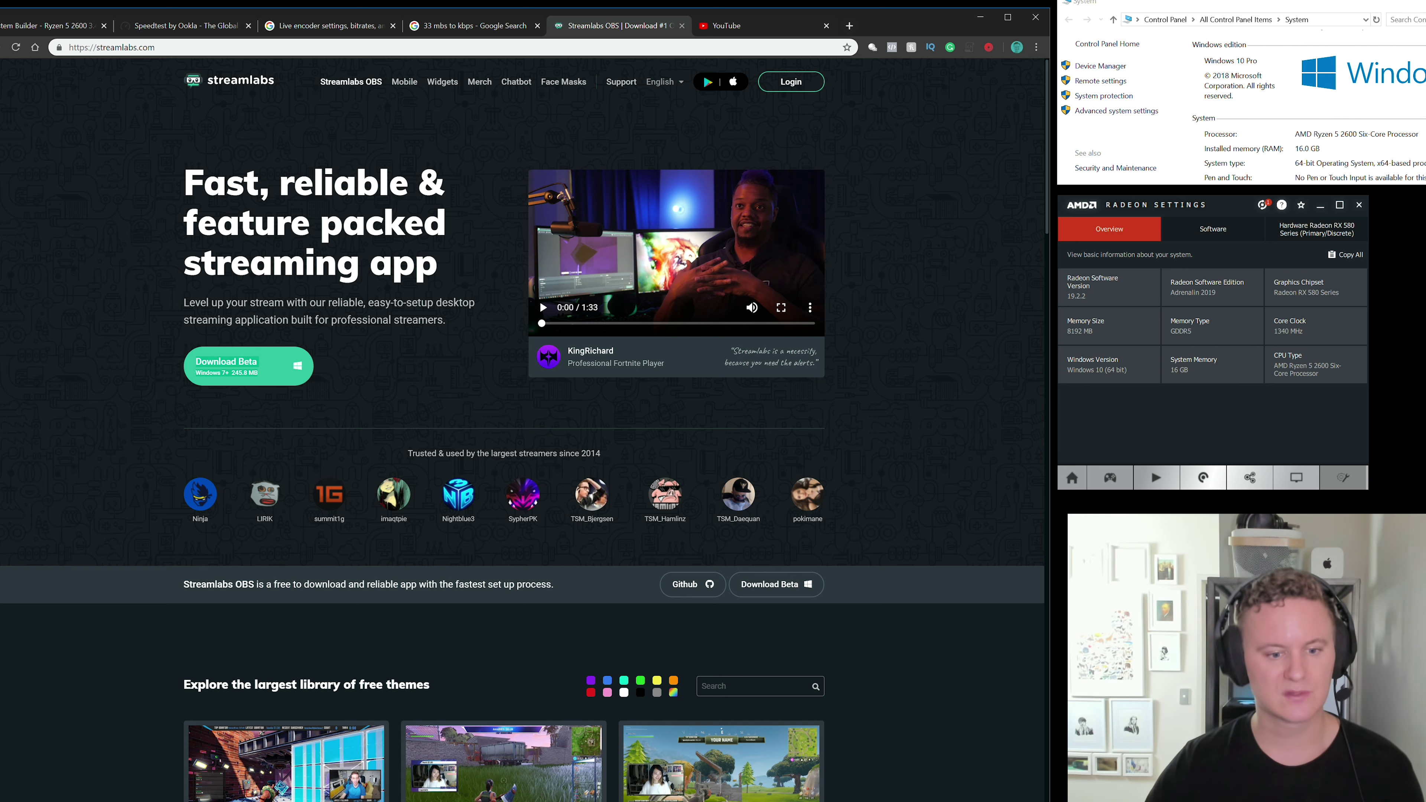
# Step: Switch to the Streamlabs OBS application, open its dashboard and dismiss the notice about moved widgets
pyautogui.click(377, 801)
pyautogui.click(340, 772)
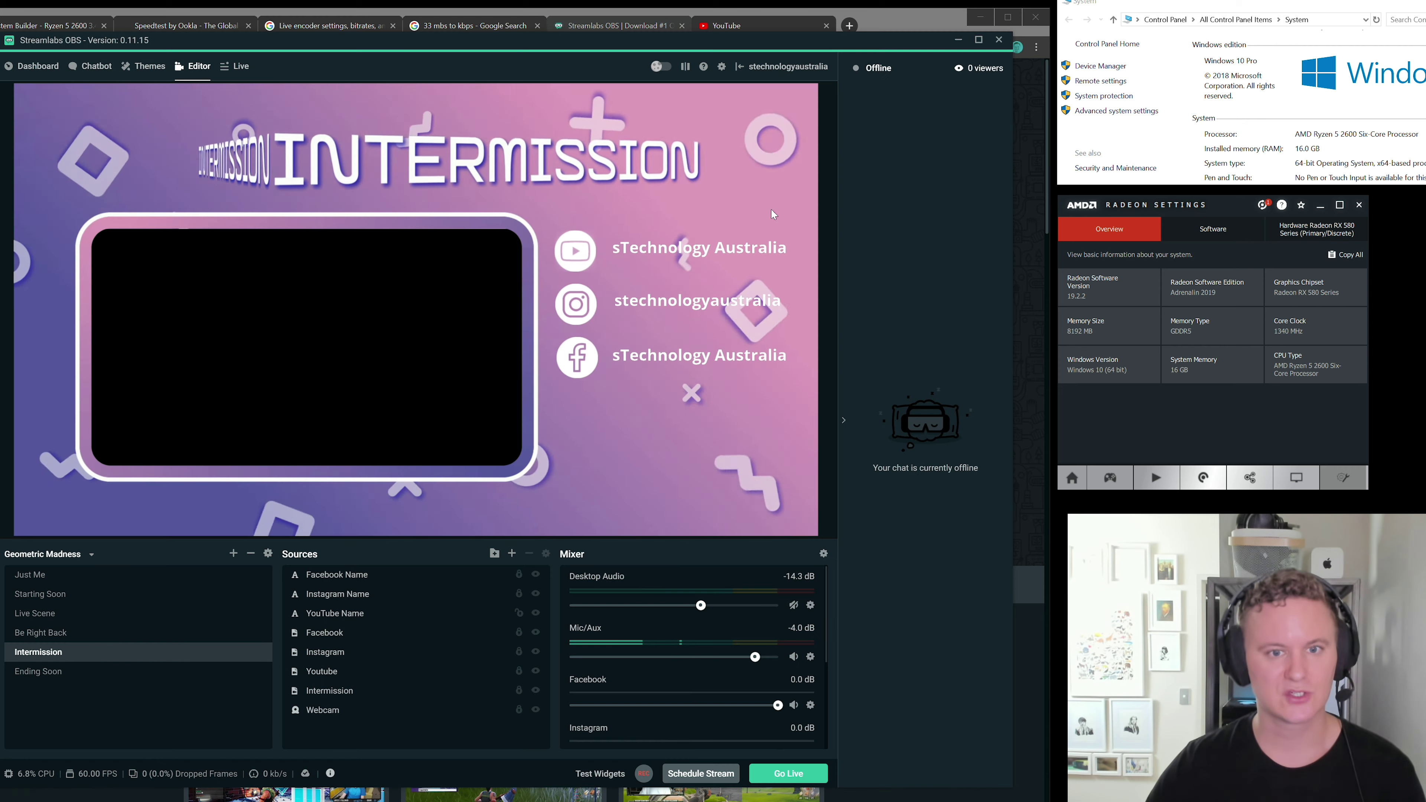
pyautogui.click(32, 67)
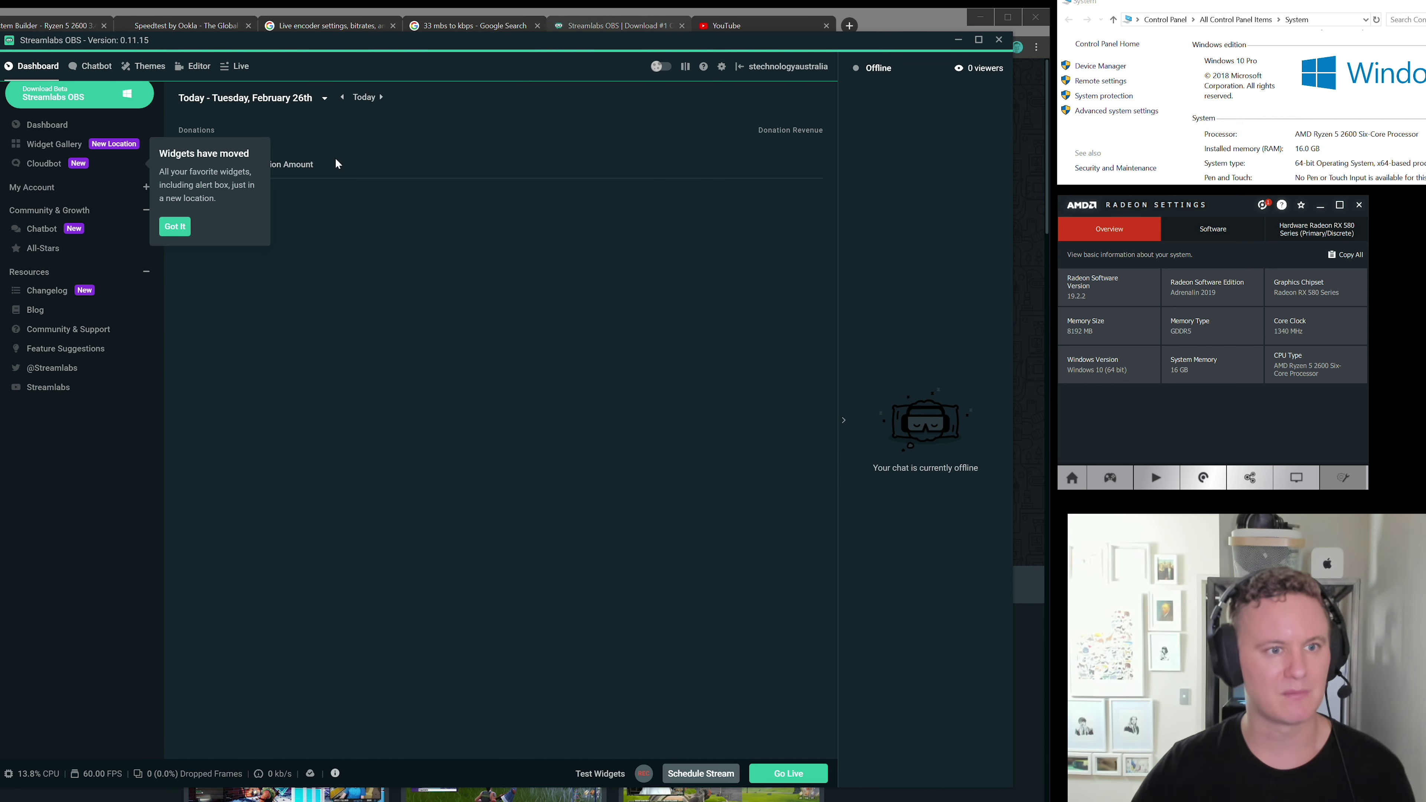
pyautogui.click(175, 227)
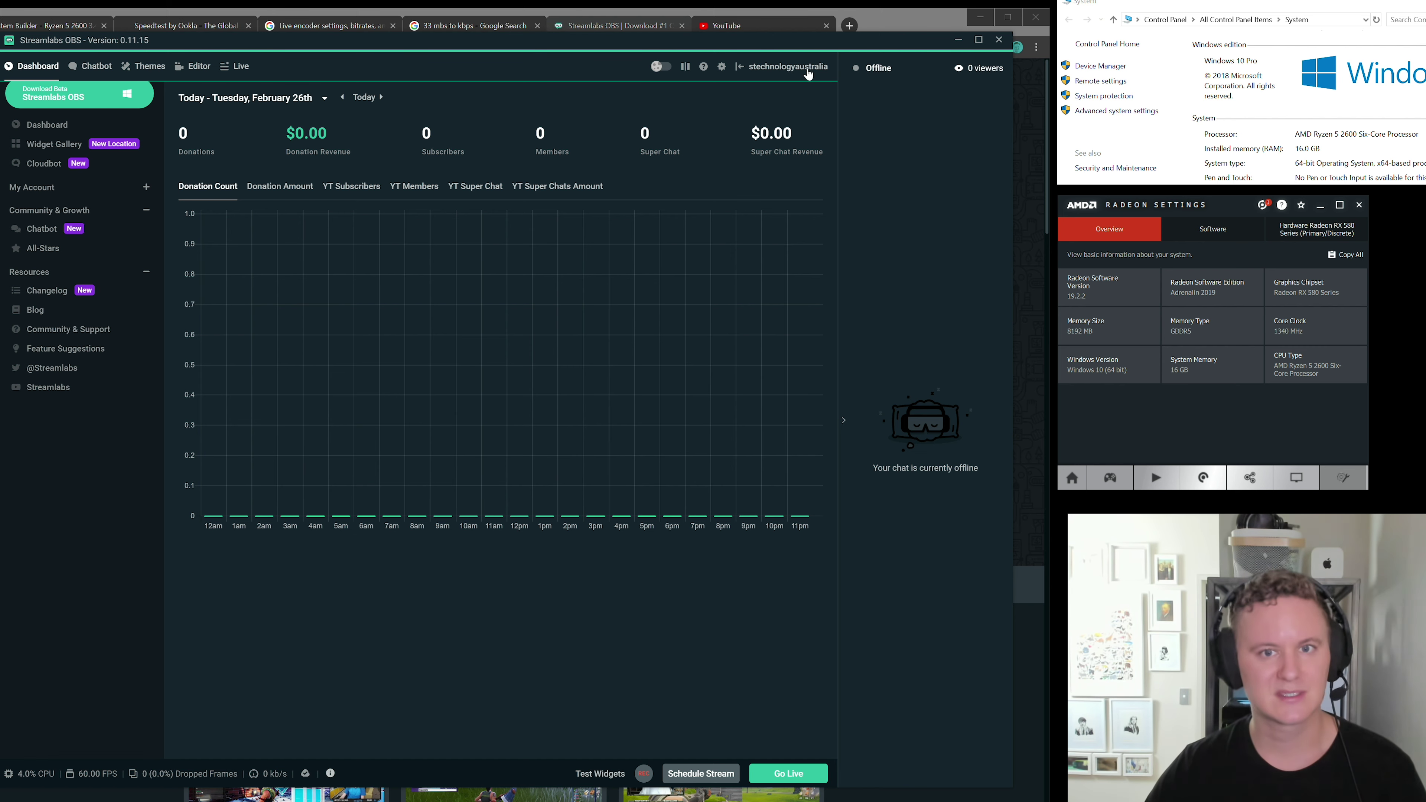
# Step: Check the server URL and stream key fields in the Streamlabs OBS stream settings, and return to YouTube in the browser
pyautogui.click(727, 59)
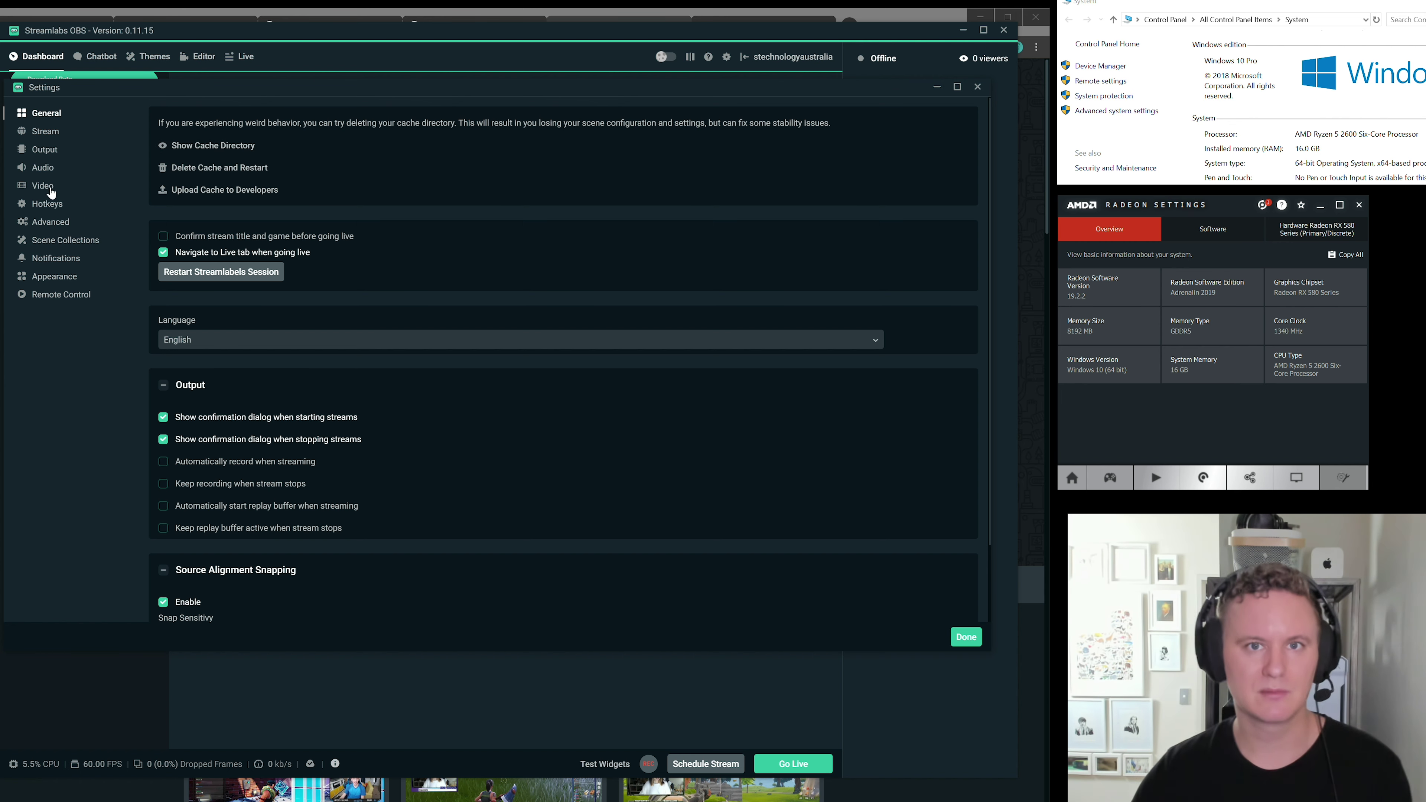
pyautogui.click(41, 135)
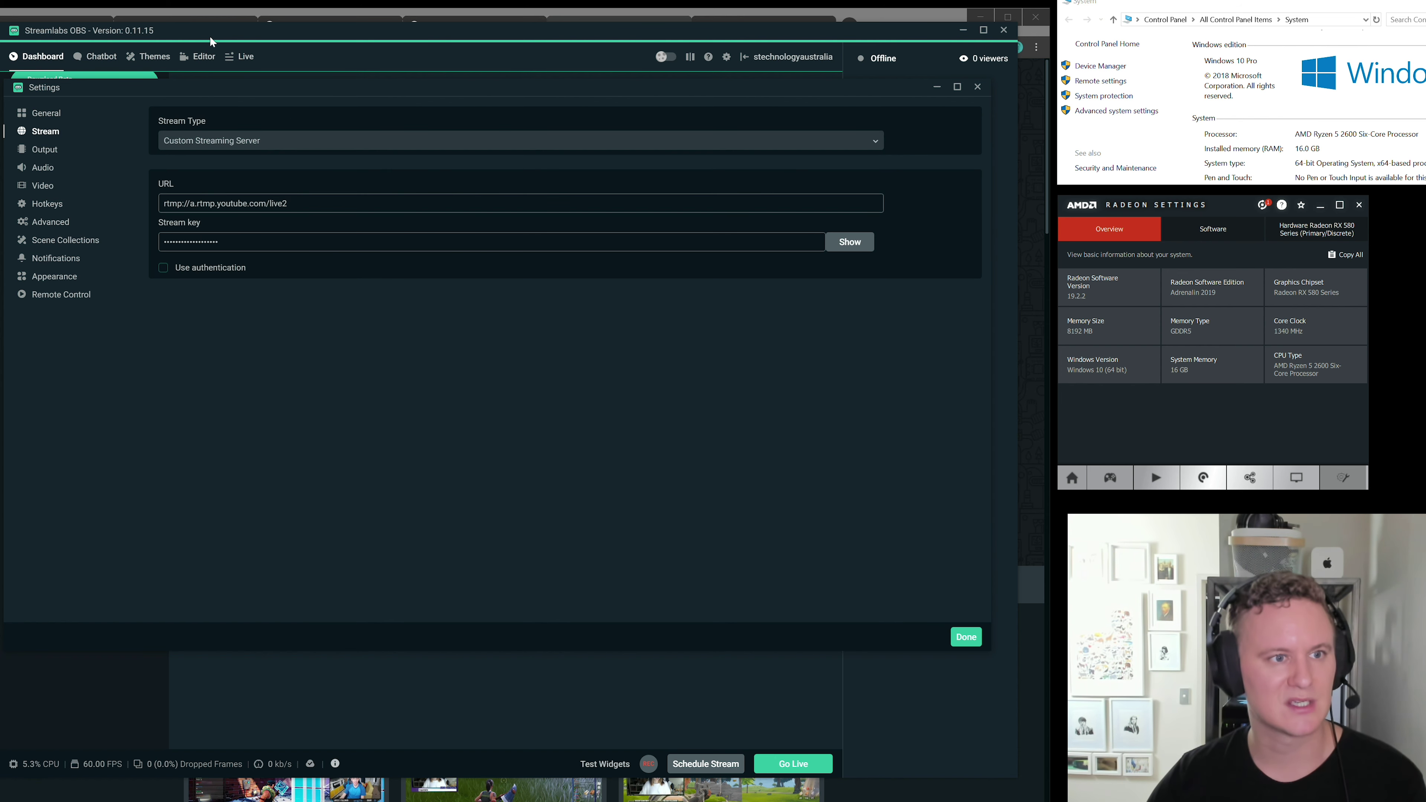
pyautogui.press('Escape')
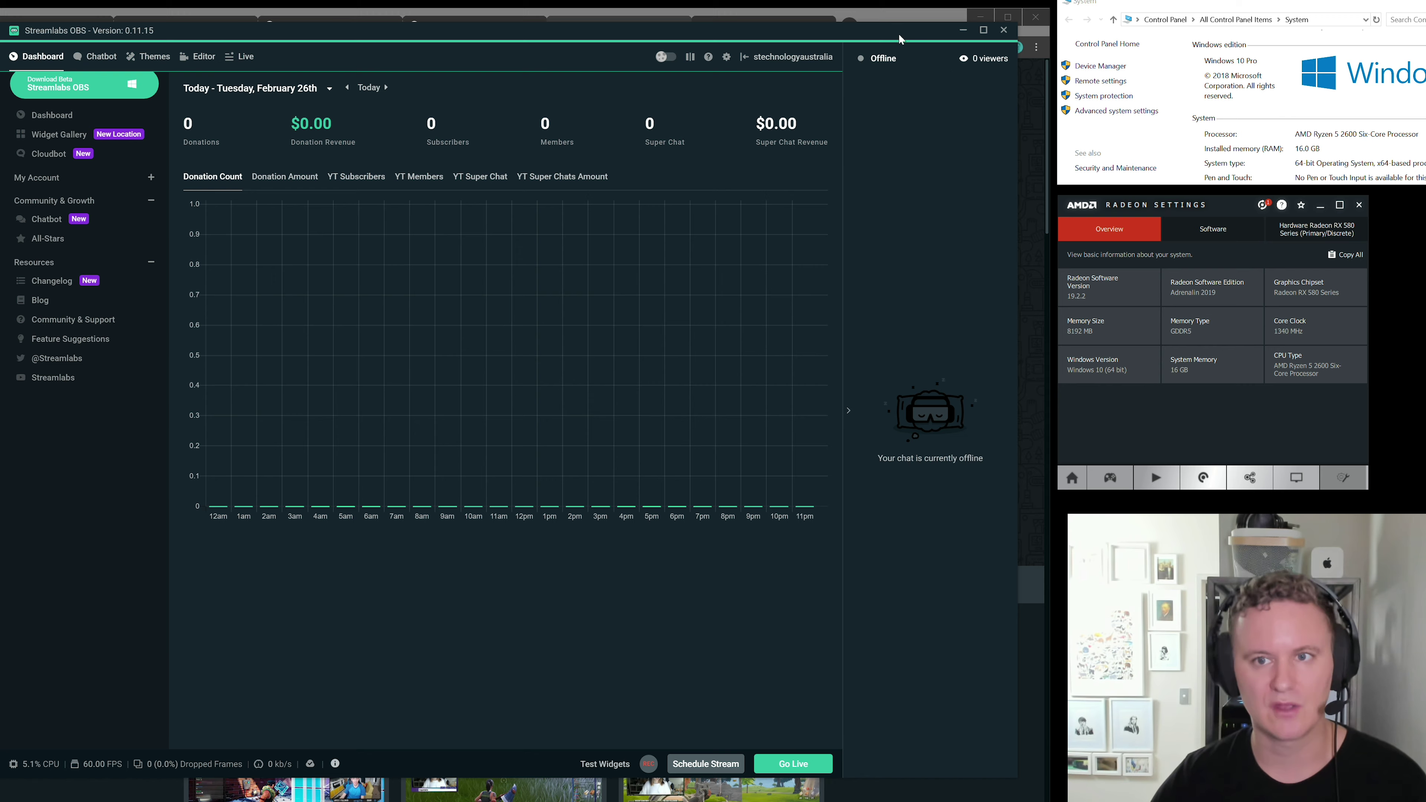
pyautogui.moveTo(900, 39); pyautogui.dragTo(908, 231)
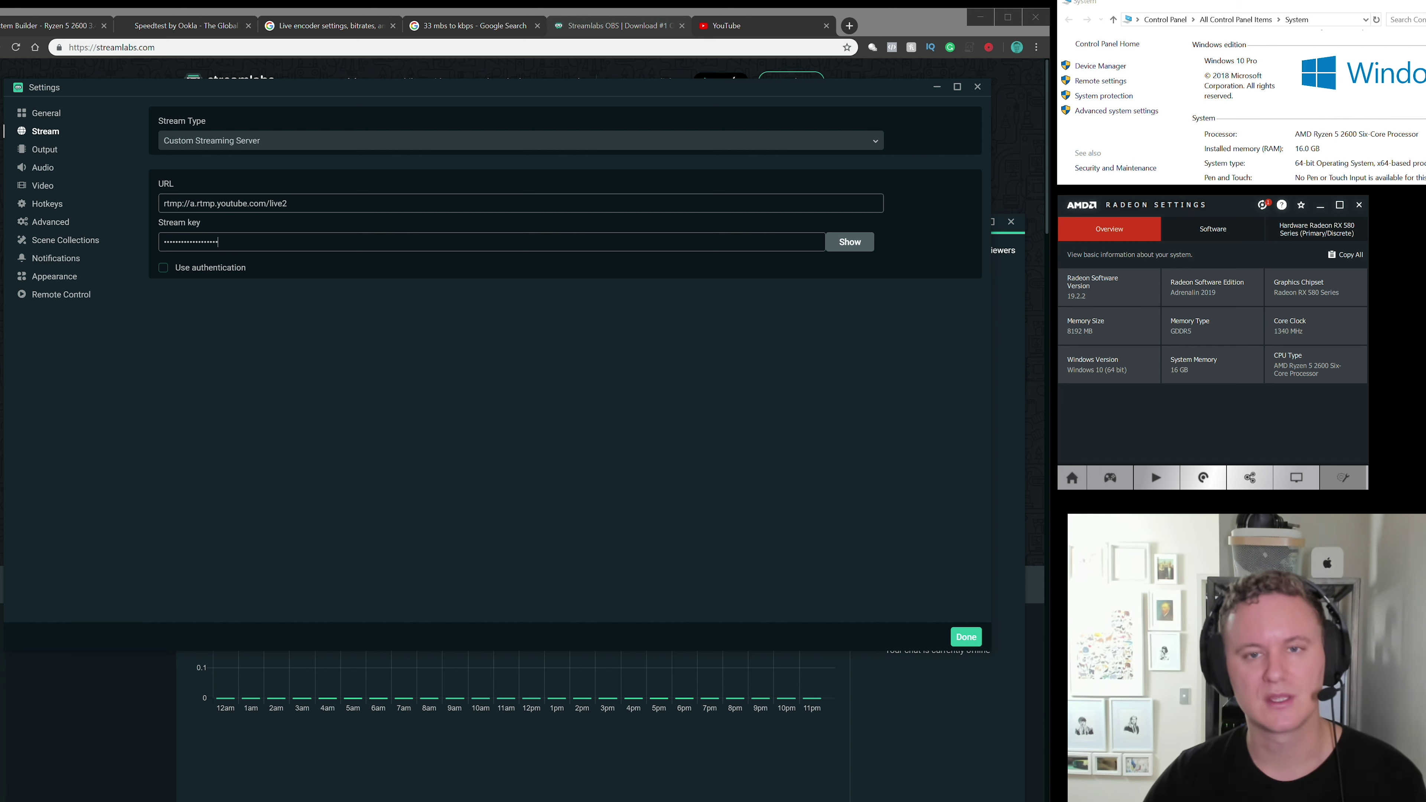
pyautogui.click(744, 30)
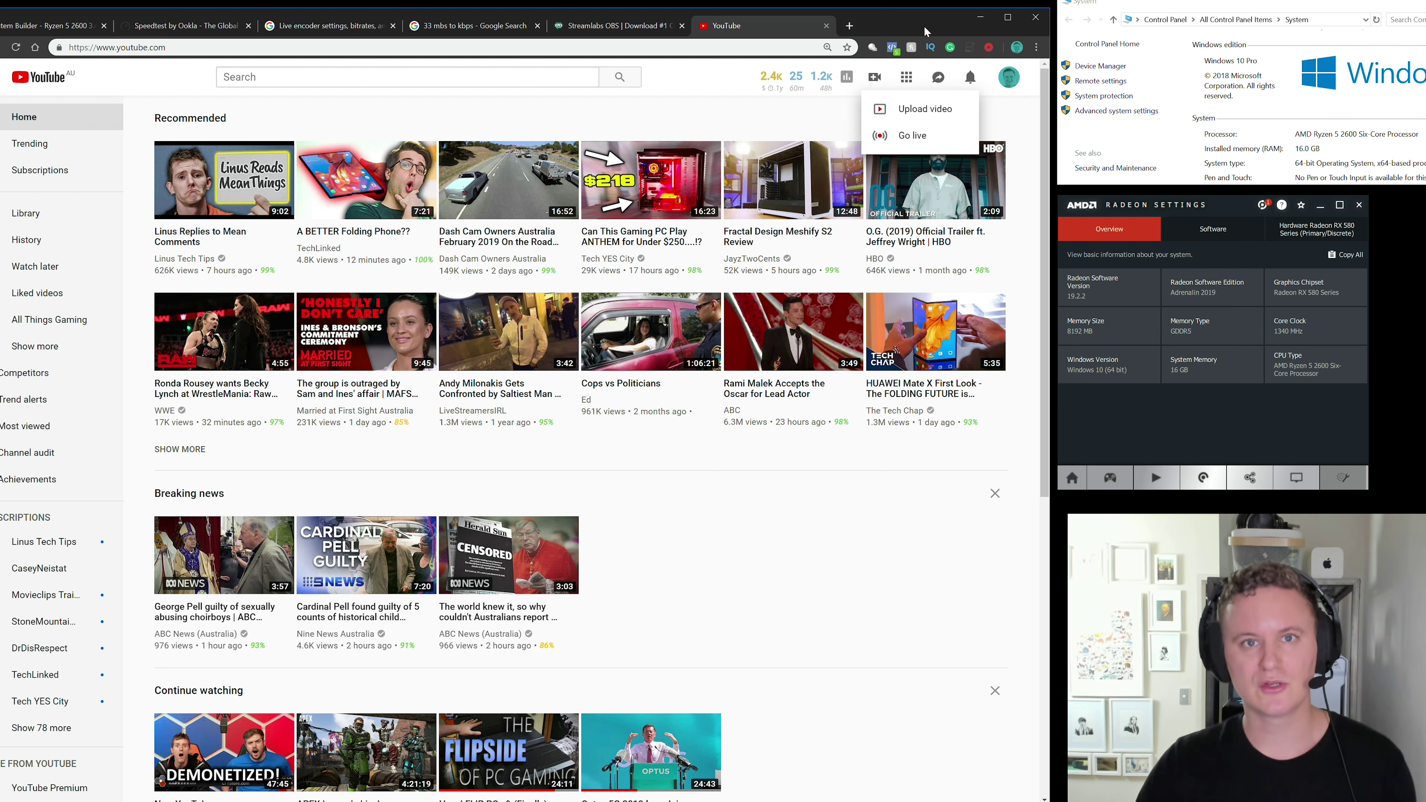
pyautogui.click(1010, 84)
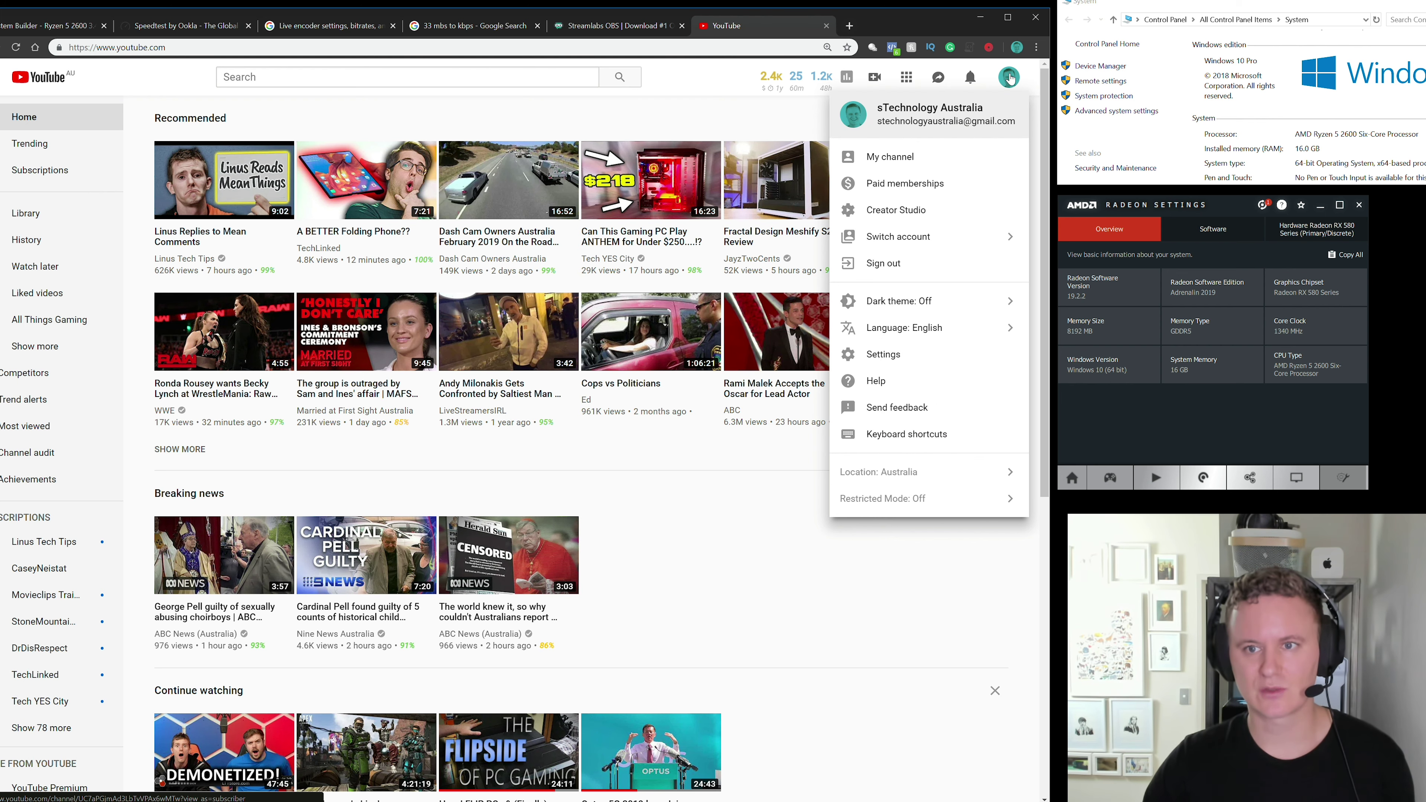
pyautogui.click(886, 354)
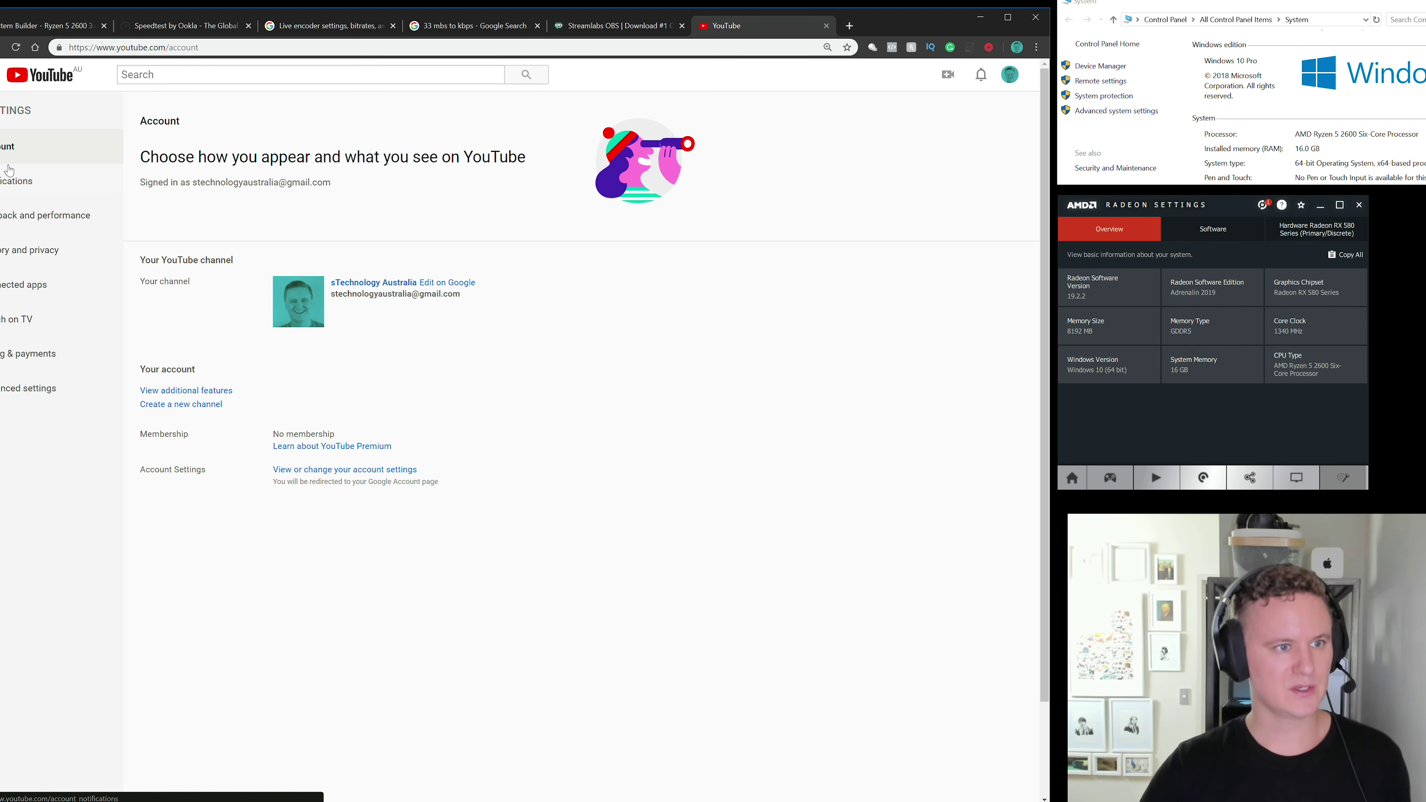
pyautogui.click(40, 75)
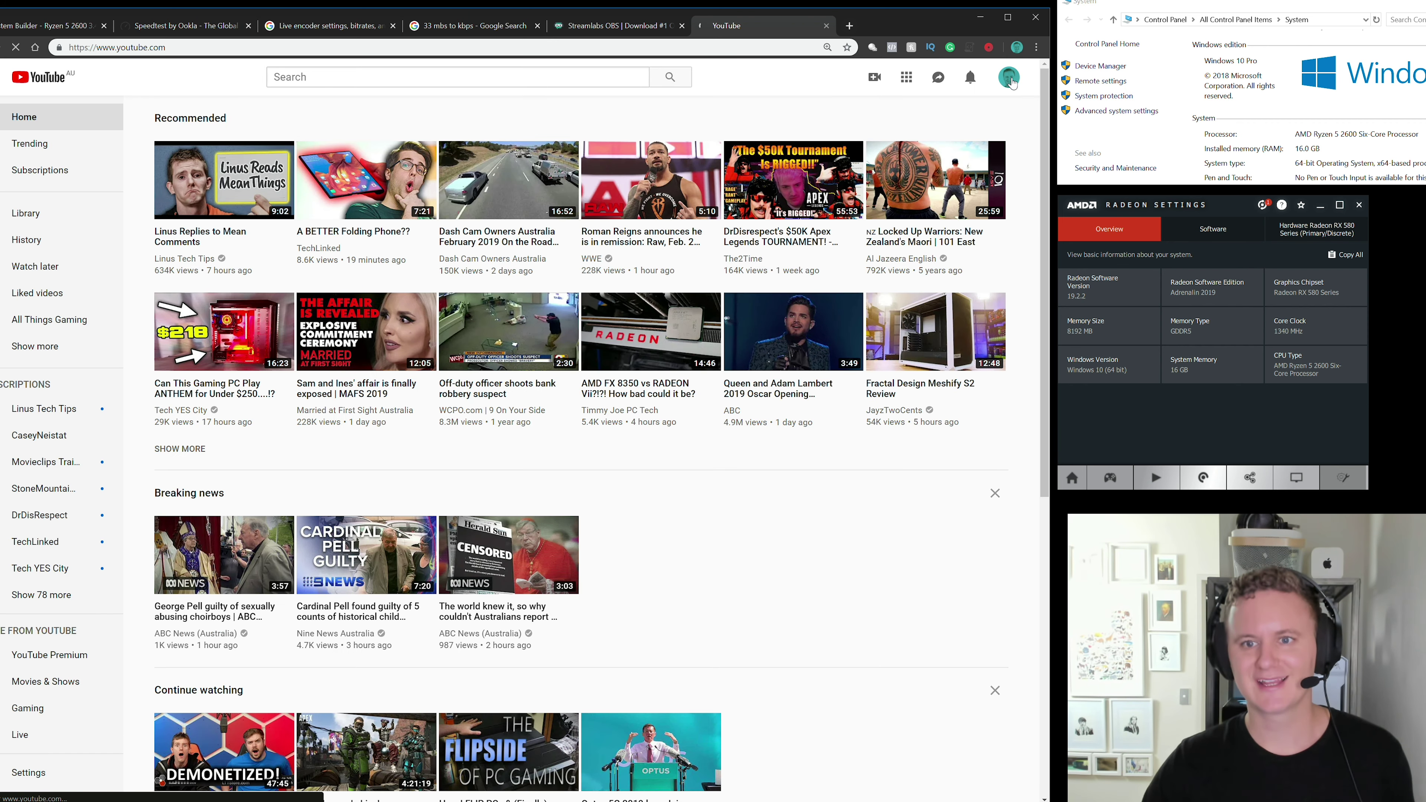
# Step: Go to the channel's Creator Studio and open the list of live streaming events
pyautogui.click(1013, 83)
pyautogui.click(917, 160)
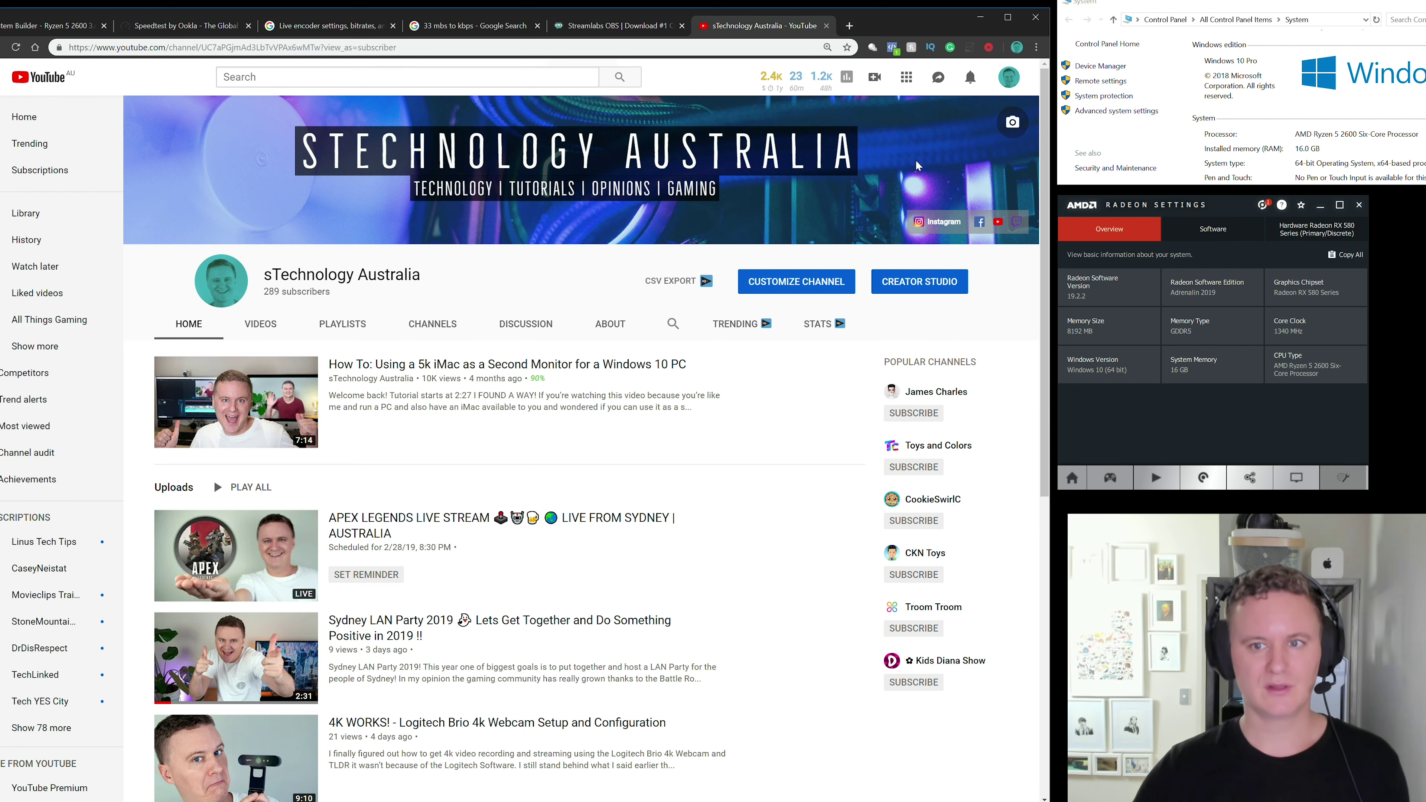
pyautogui.click(921, 286)
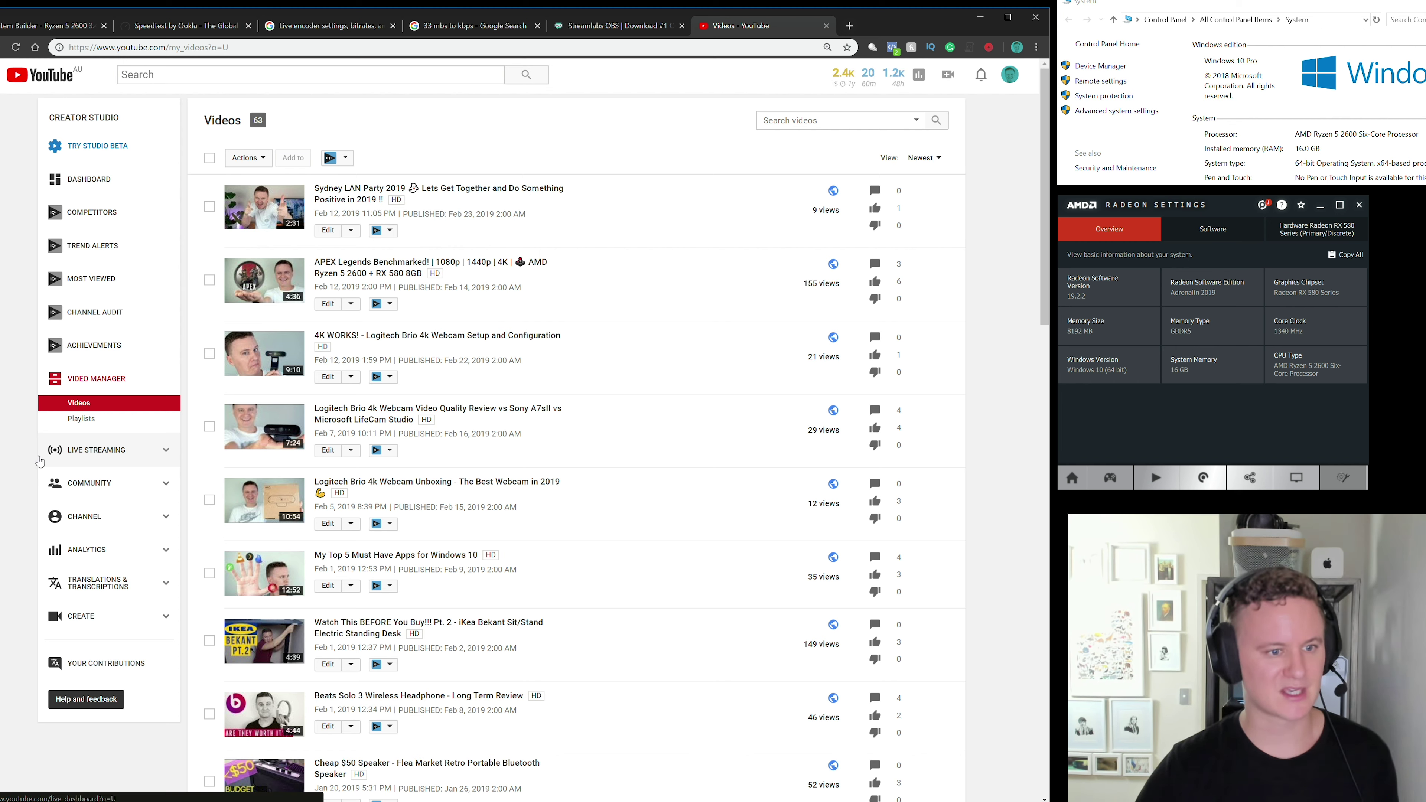
pyautogui.click(127, 455)
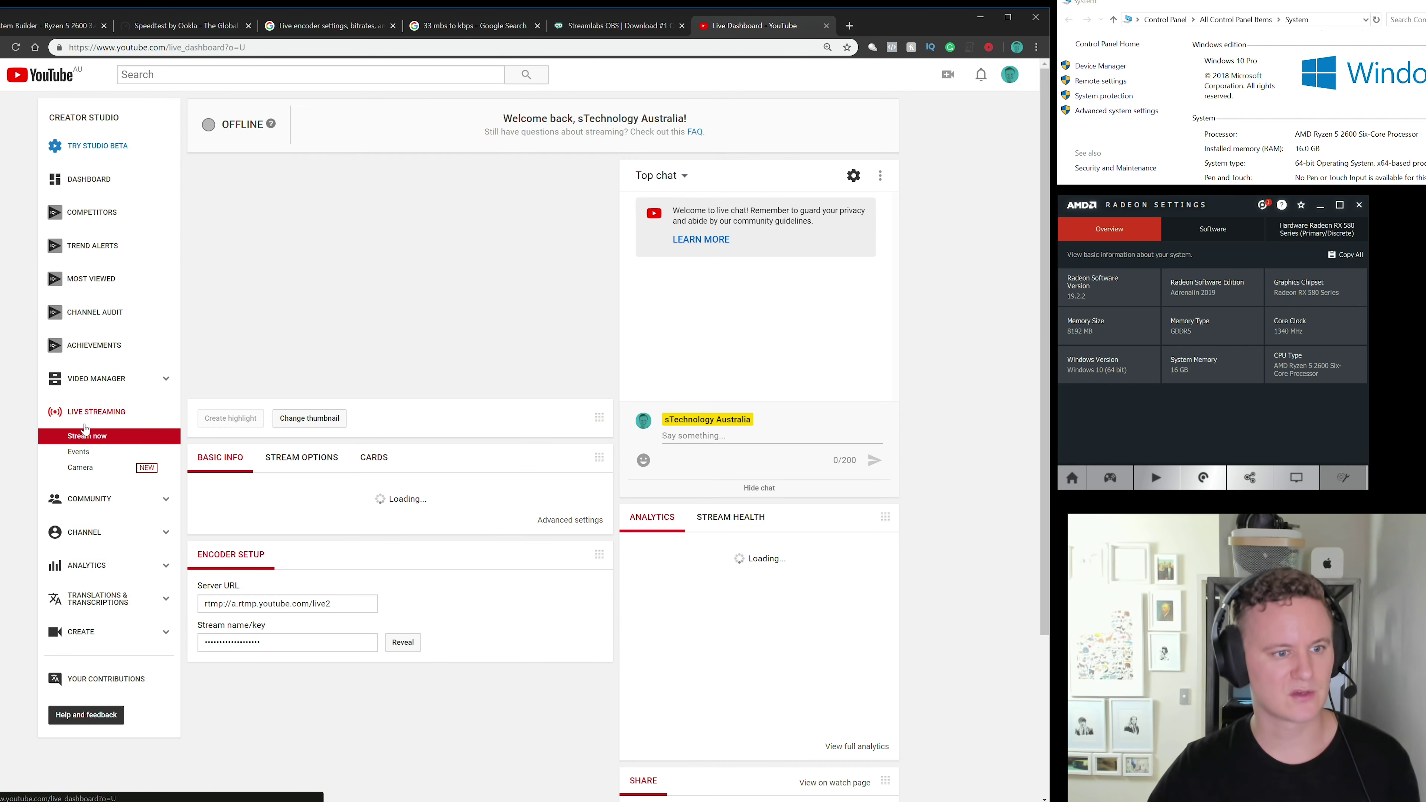
pyautogui.click(79, 453)
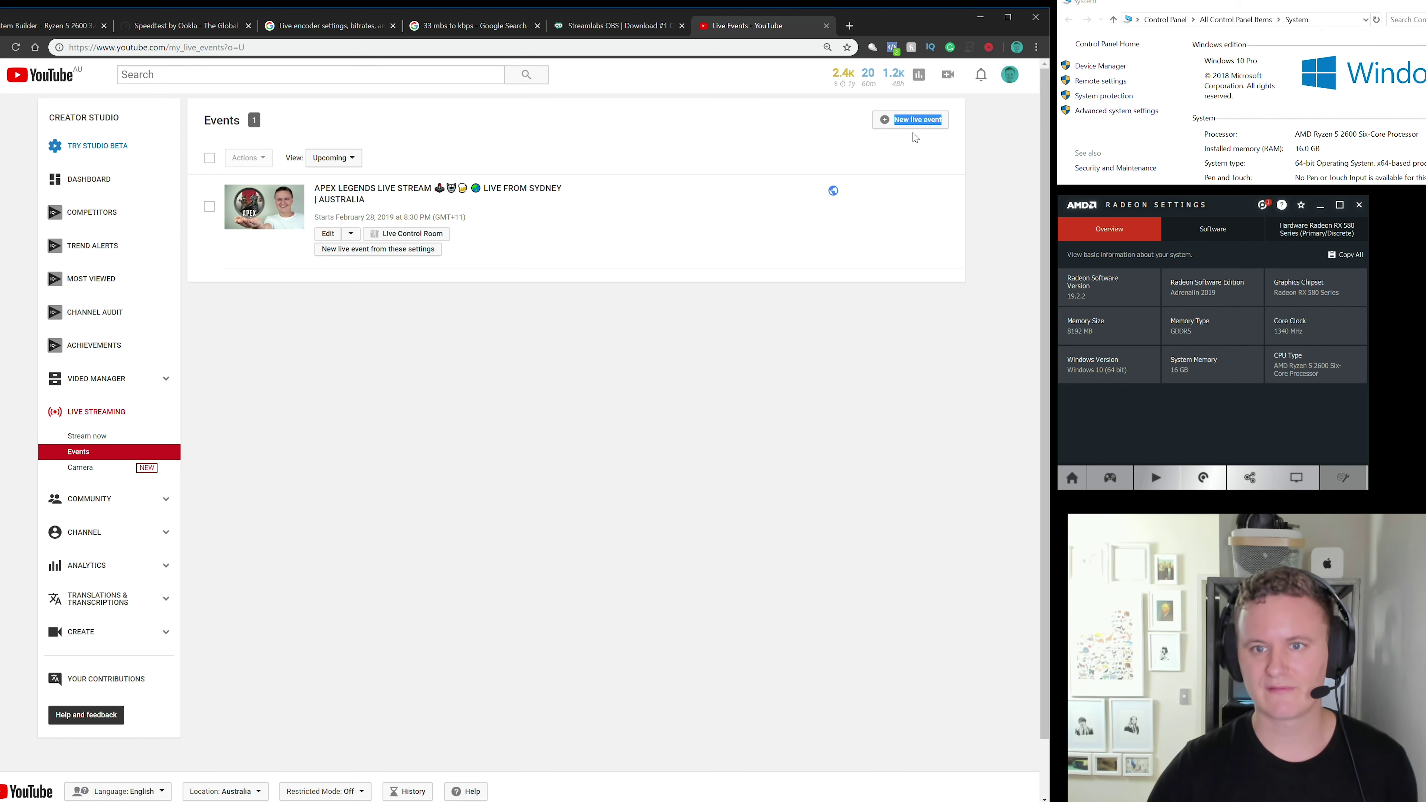
# Step: Start a new live event titled "Live Stream 26-2-2018" and set its start time to 8:00 PM today
pyautogui.click(888, 126)
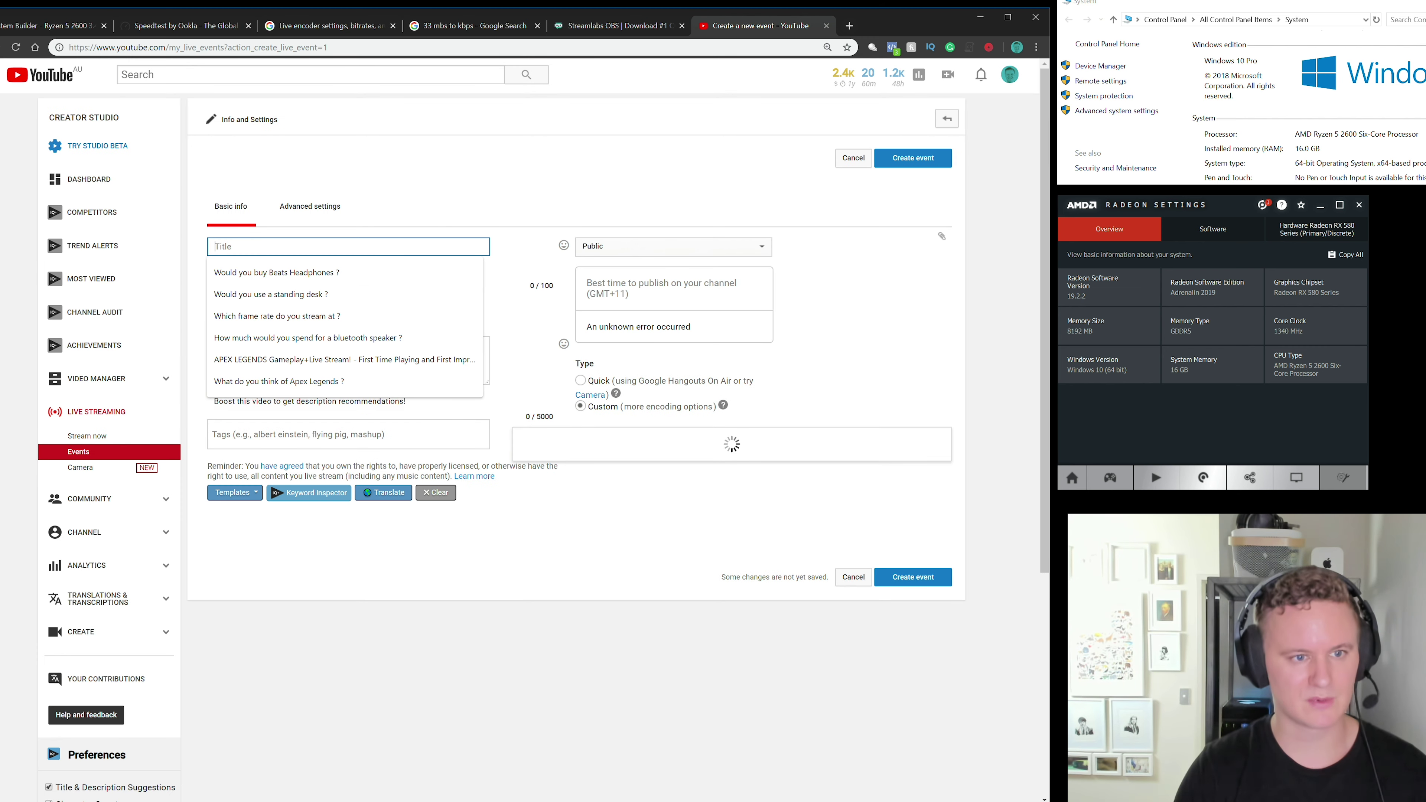
pyautogui.write('Live Str')
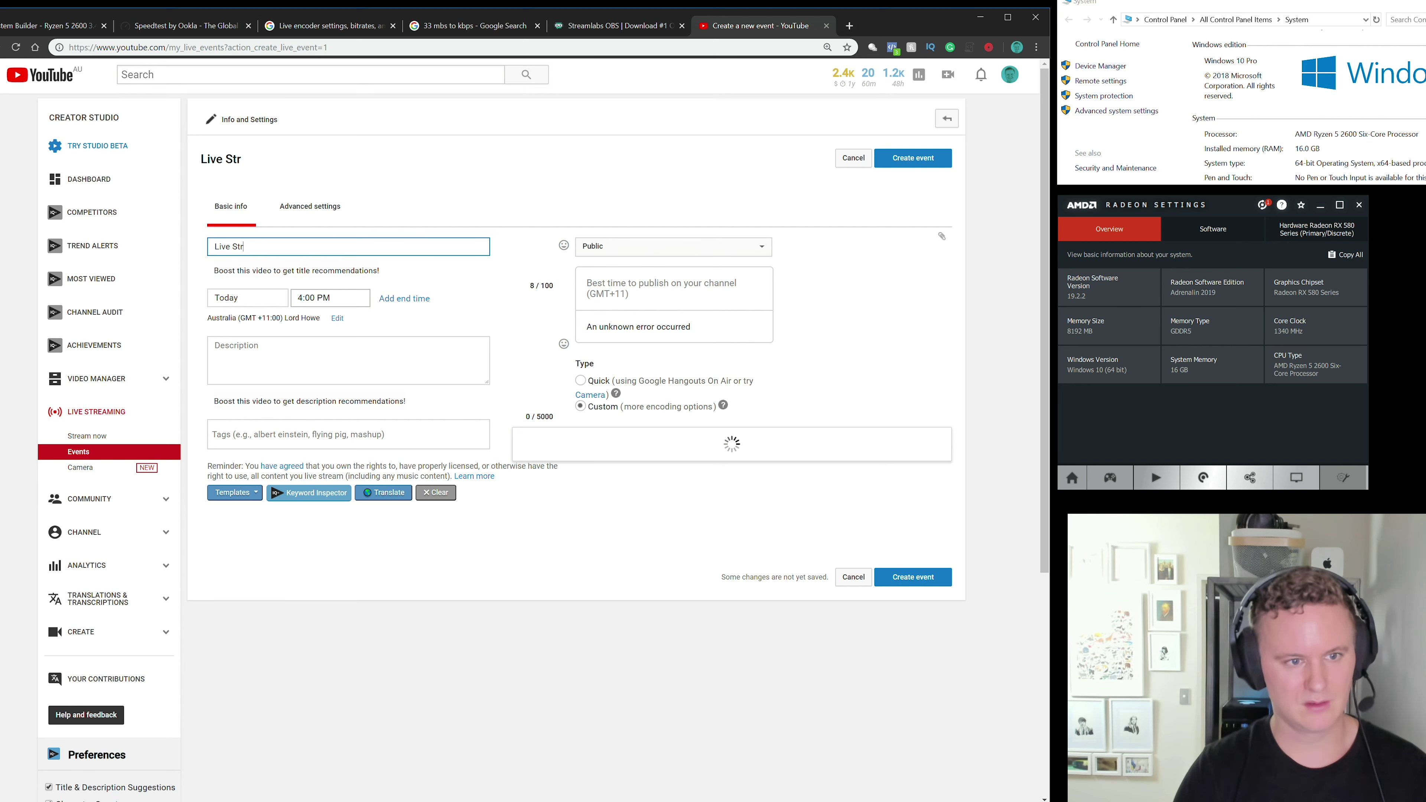
pyautogui.write('eam 26-')
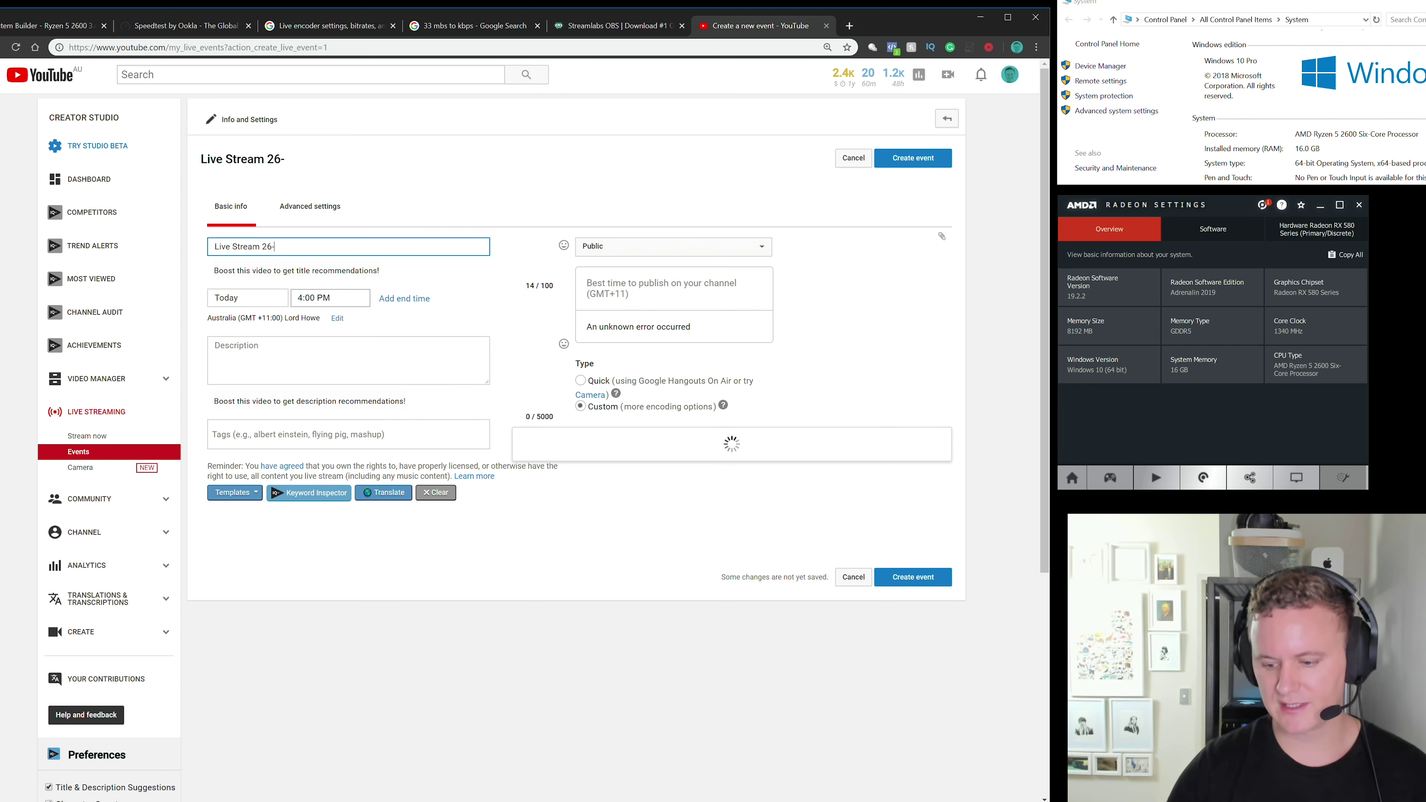
pyautogui.write('2-2018')
pyautogui.press('Tab')
pyautogui.press('Tab')
pyautogui.moveTo(385, 329); pyautogui.dragTo(363, 416)
pyautogui.click(331, 397)
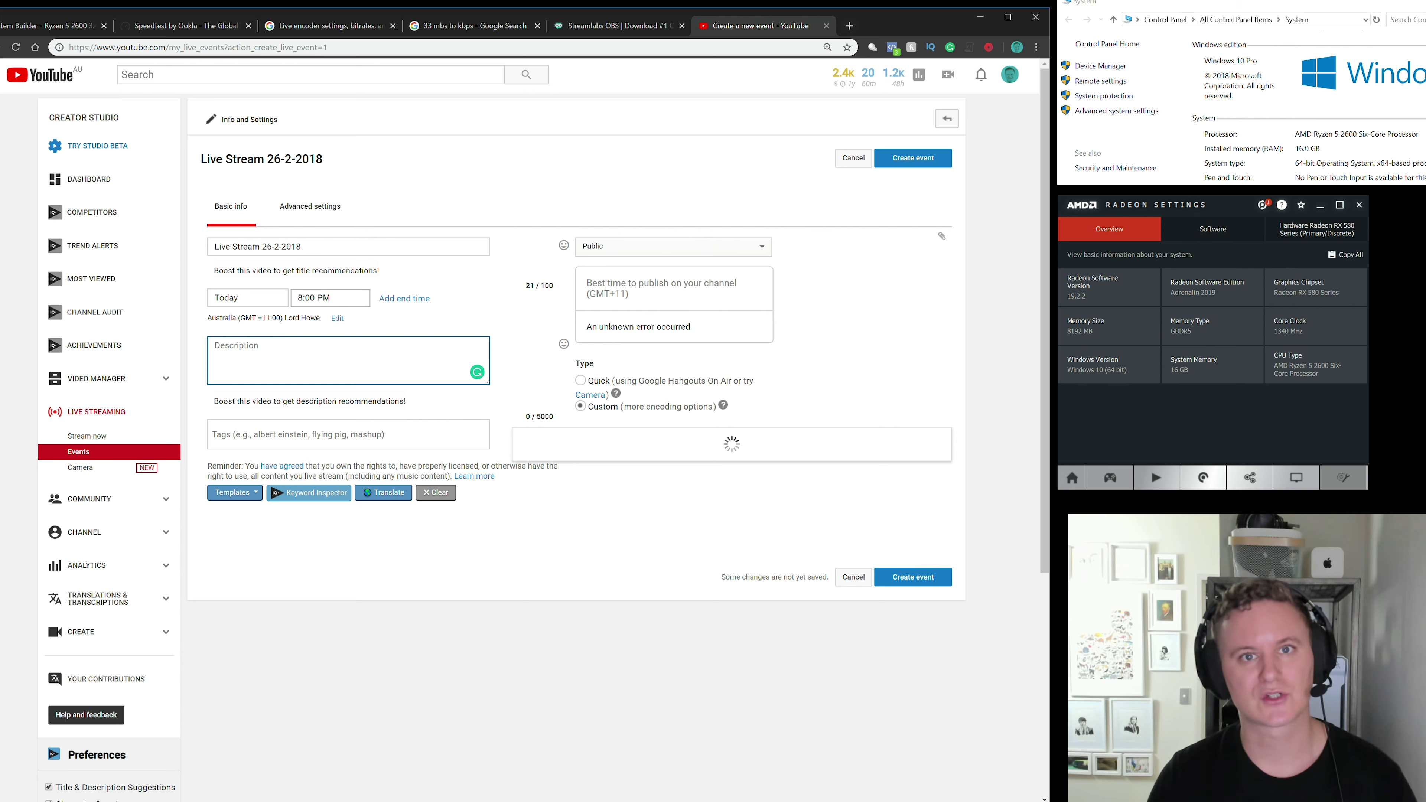
# Step: Enter the event description "This is a live stream answering any tech questions you might have."
pyautogui.write('T')
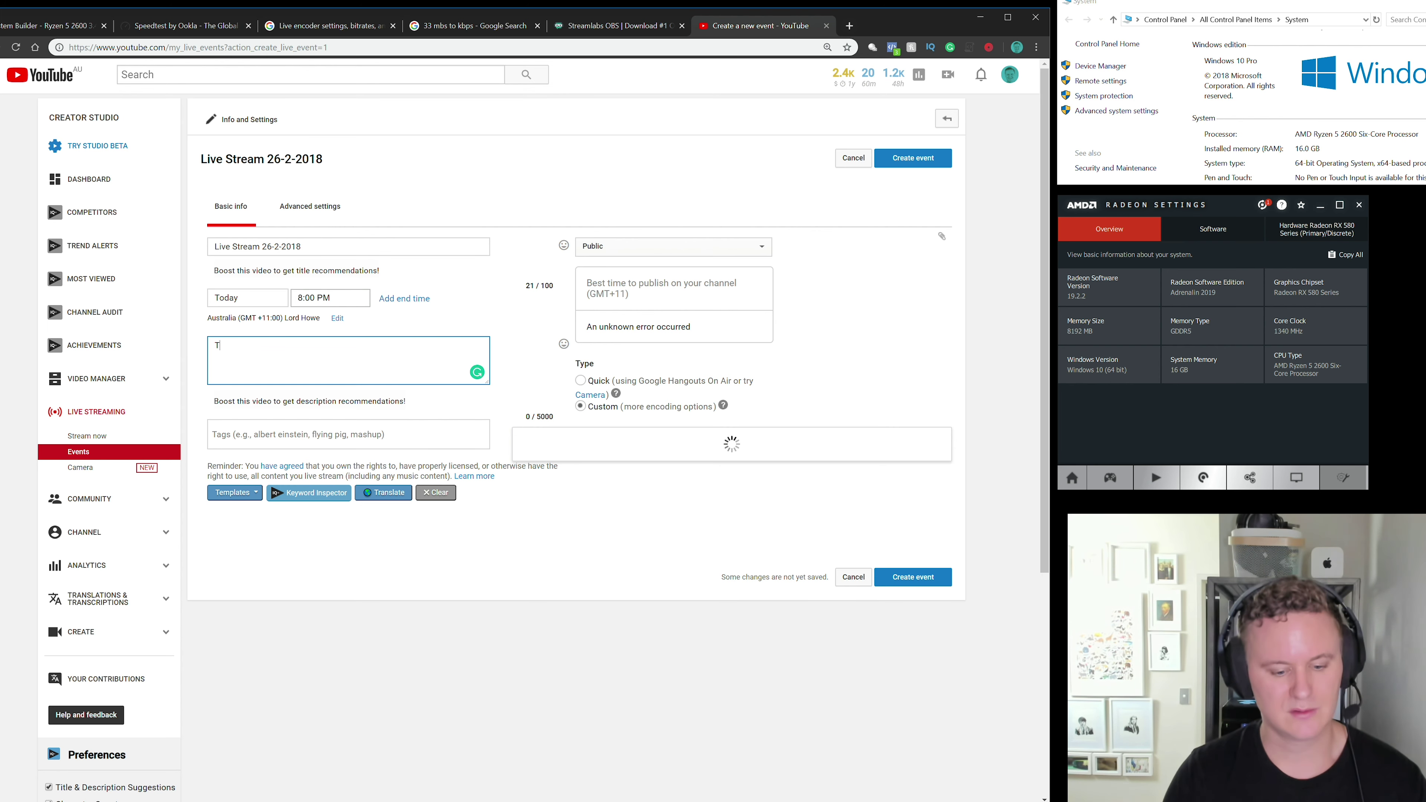
pyautogui.write('his is a live s')
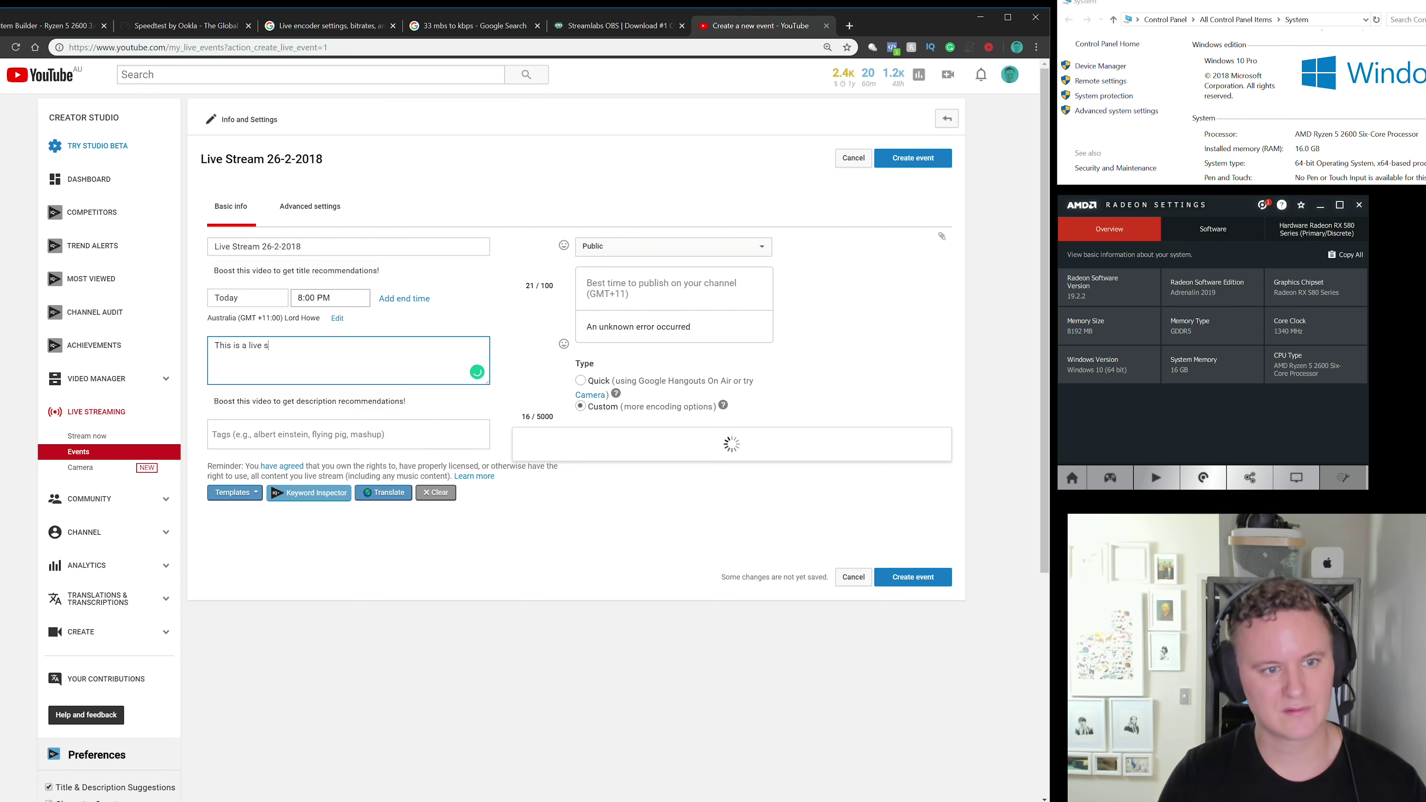
pyautogui.write('tream sanswering any t')
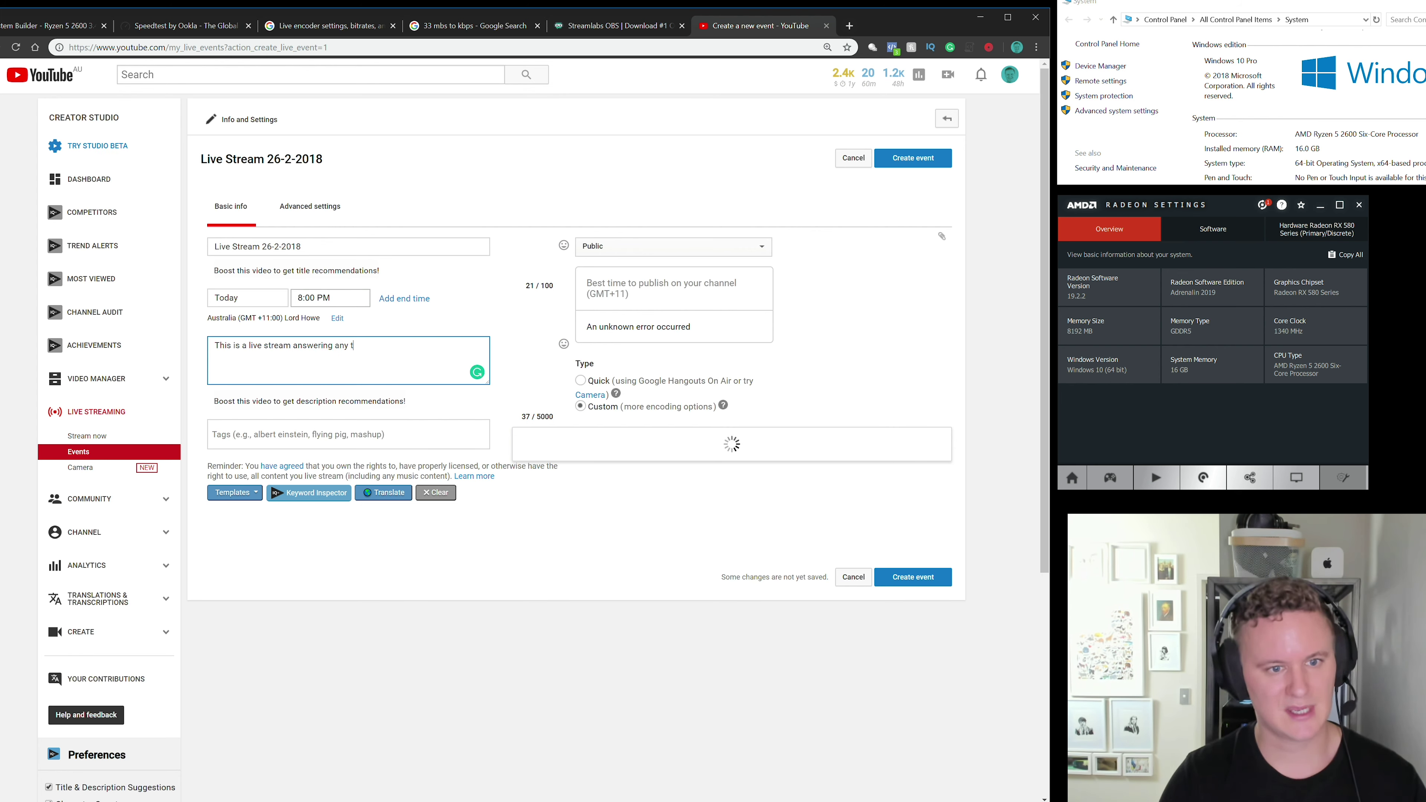
pyautogui.write('ech que')
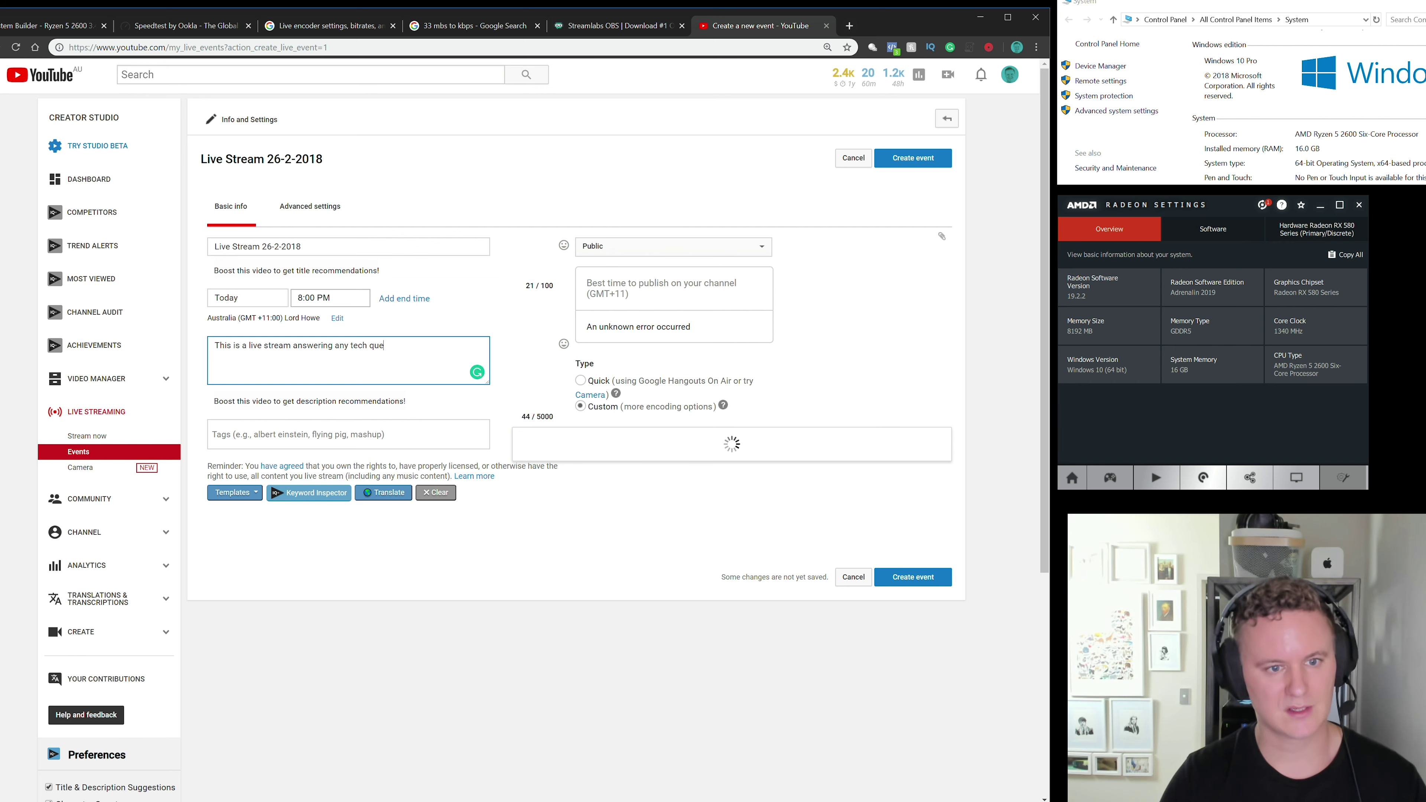
pyautogui.write('stions you might ')
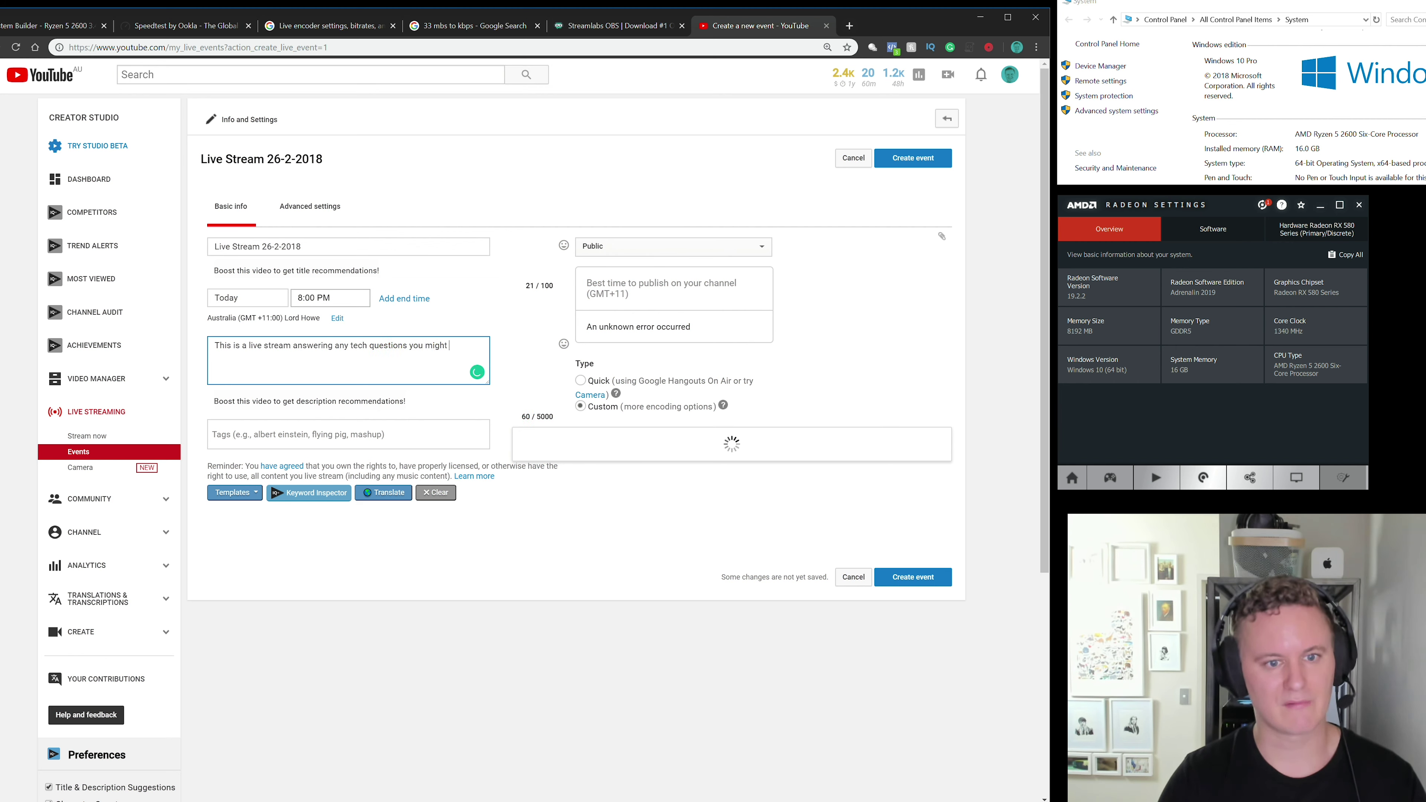
pyautogui.write('have.')
# Step: Add the event tags "answering tech questions", "live tech support" and "live stream february 2019"
pyautogui.click(212, 434)
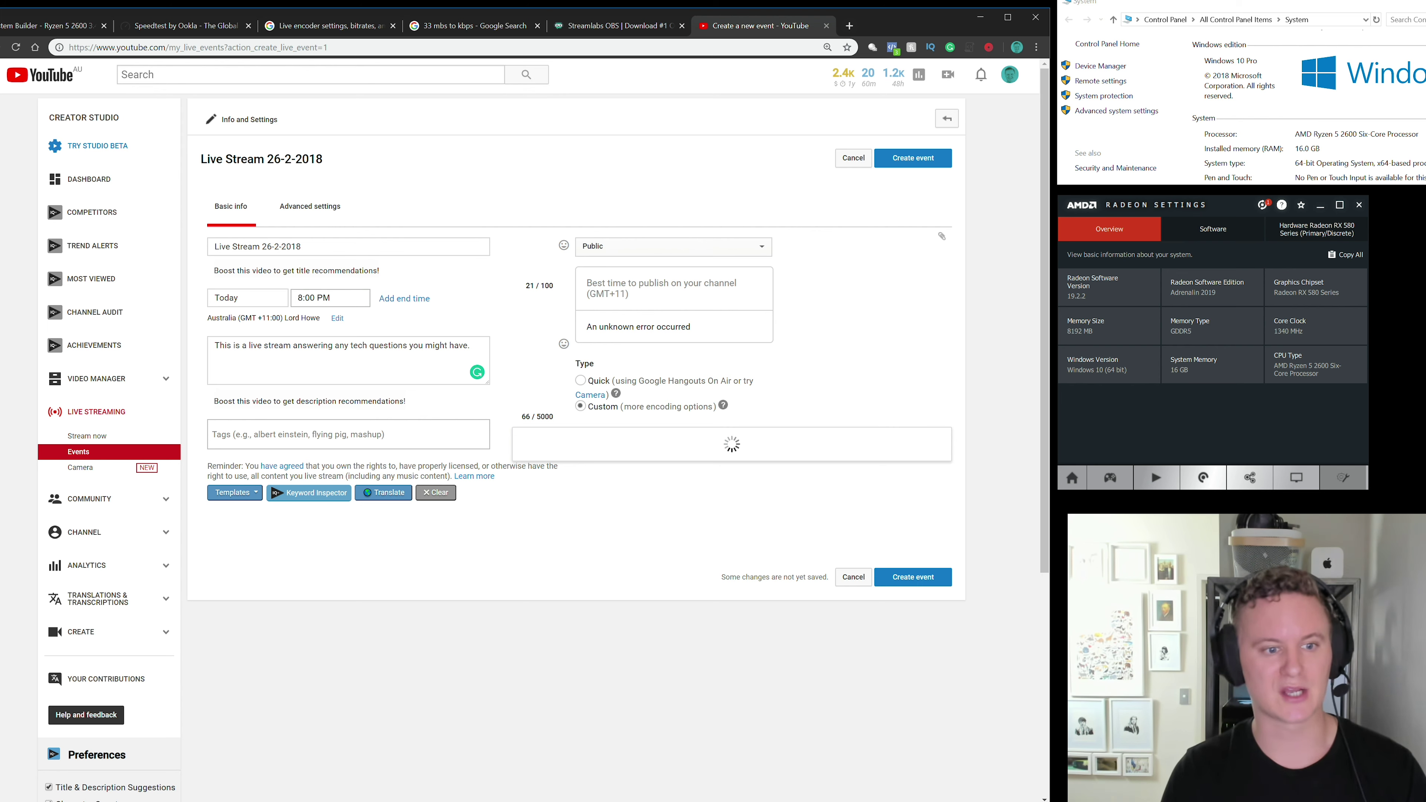
pyautogui.write('answering tech questions')
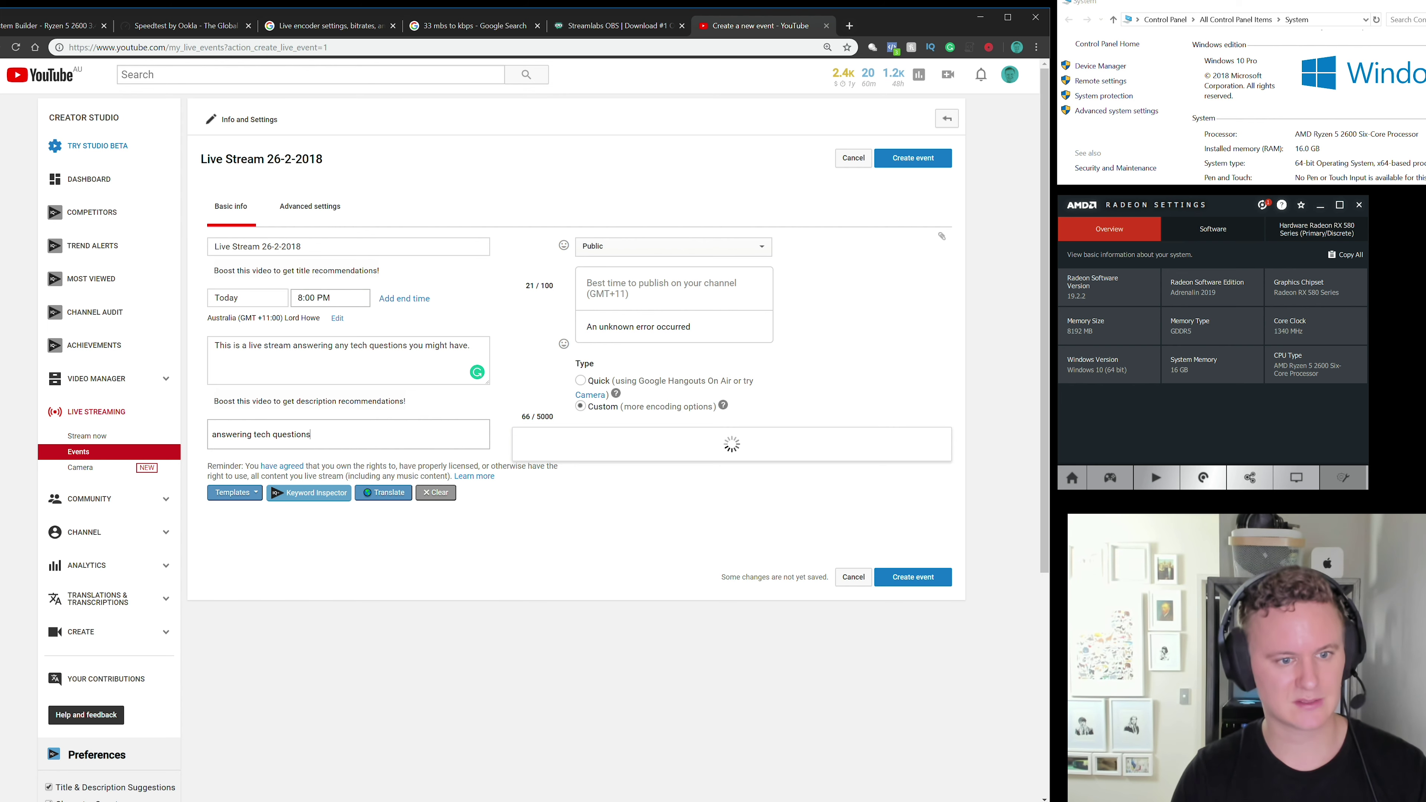
pyautogui.press('Return')
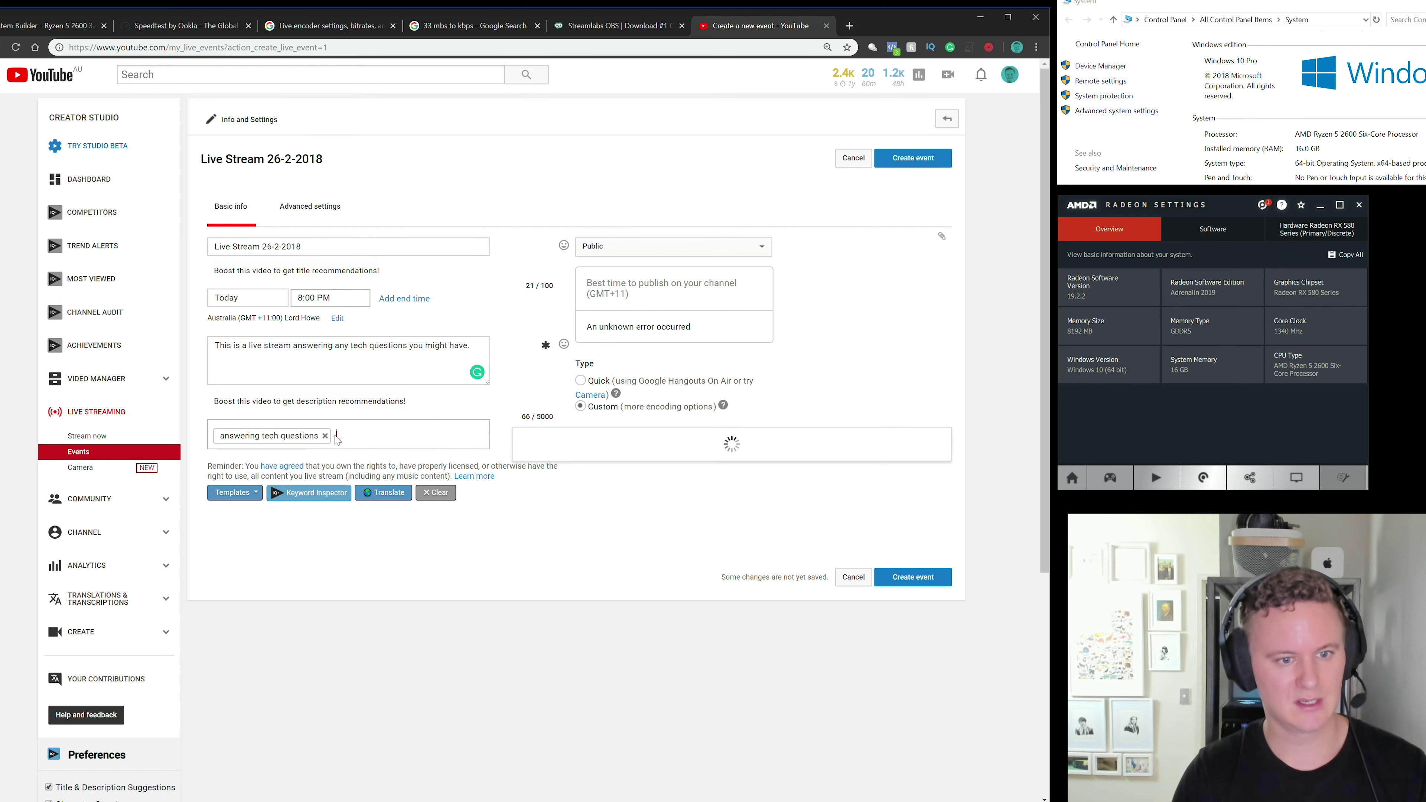
pyautogui.write('live tech support')
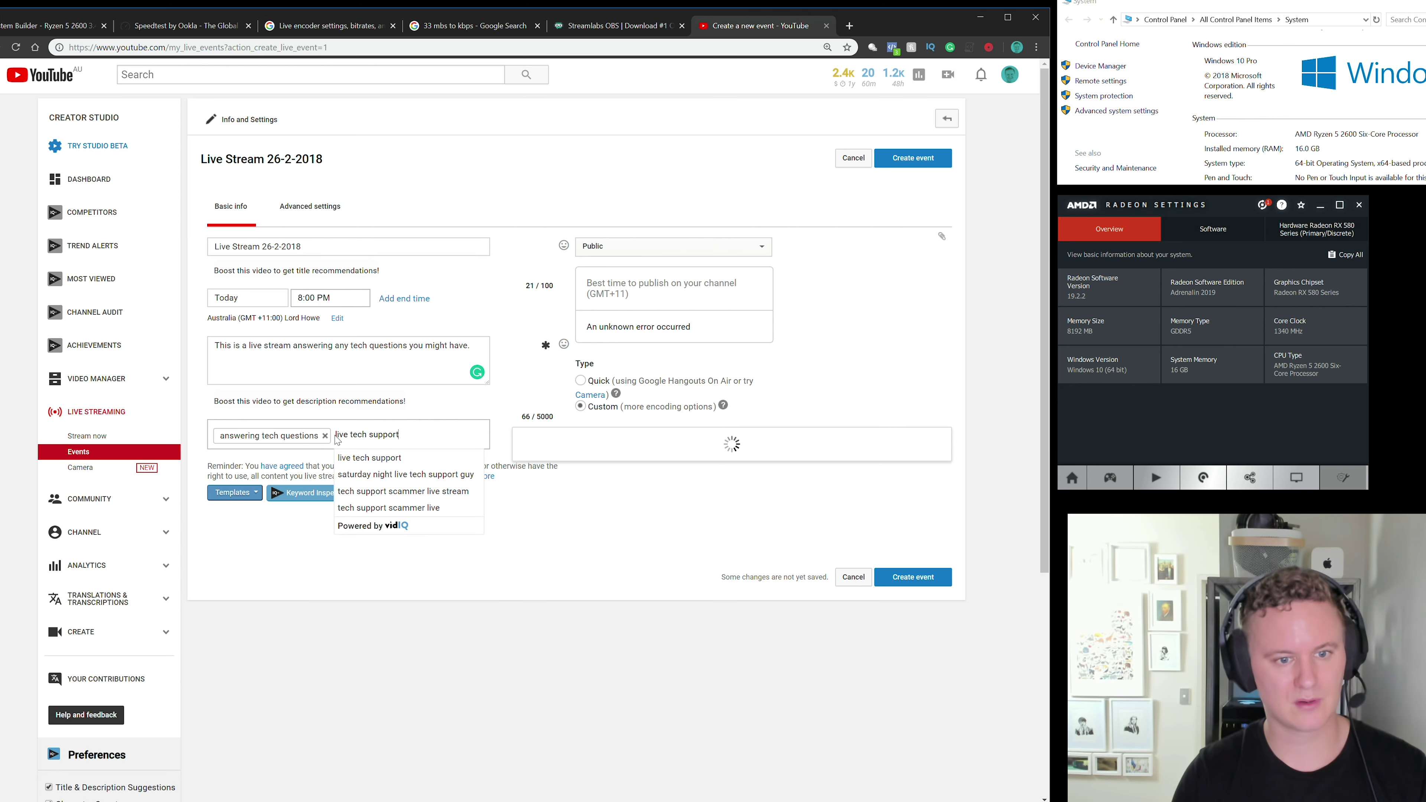
pyautogui.press('Return')
pyautogui.write('live ')
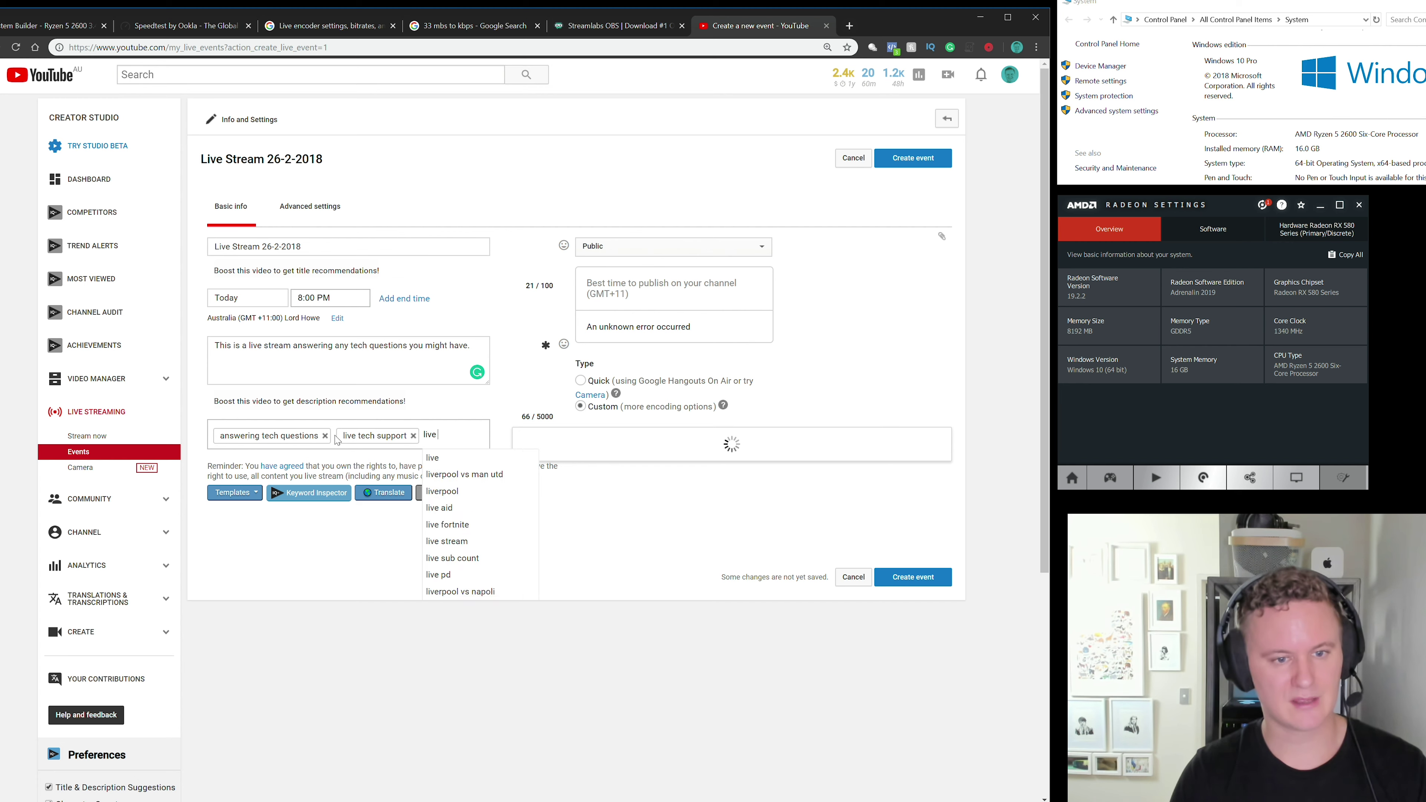
pyautogui.write('stream ')
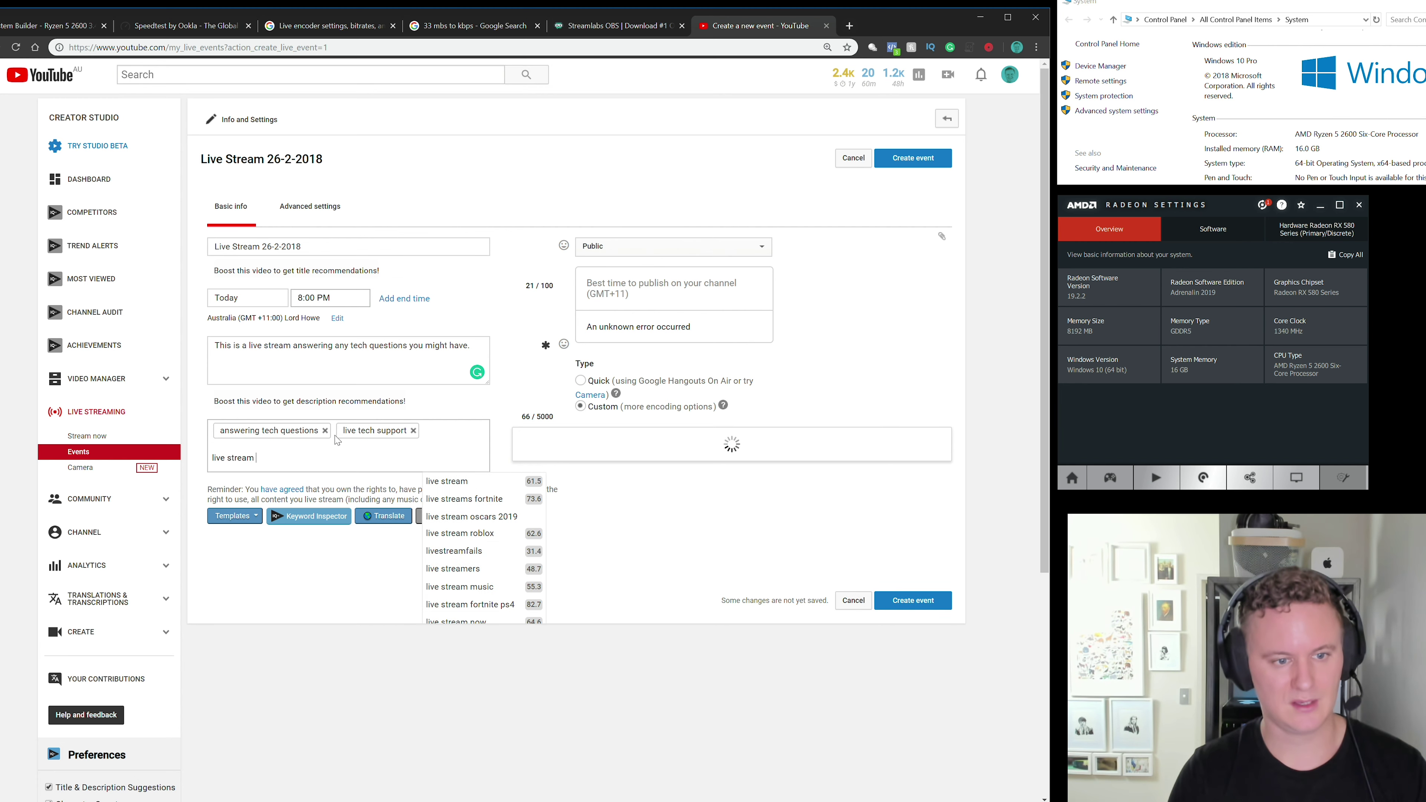
pyautogui.write('february 2019')
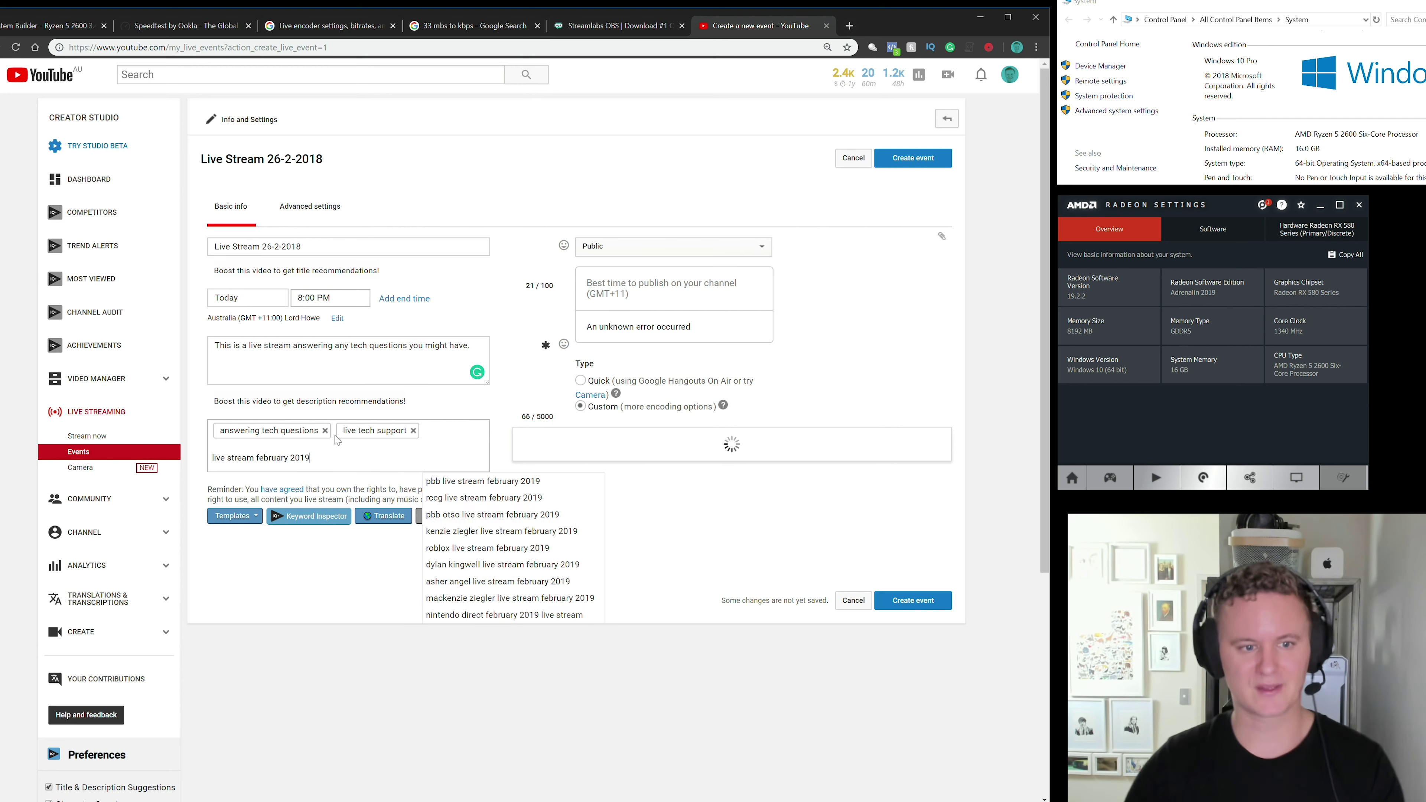
pyautogui.press('Return')
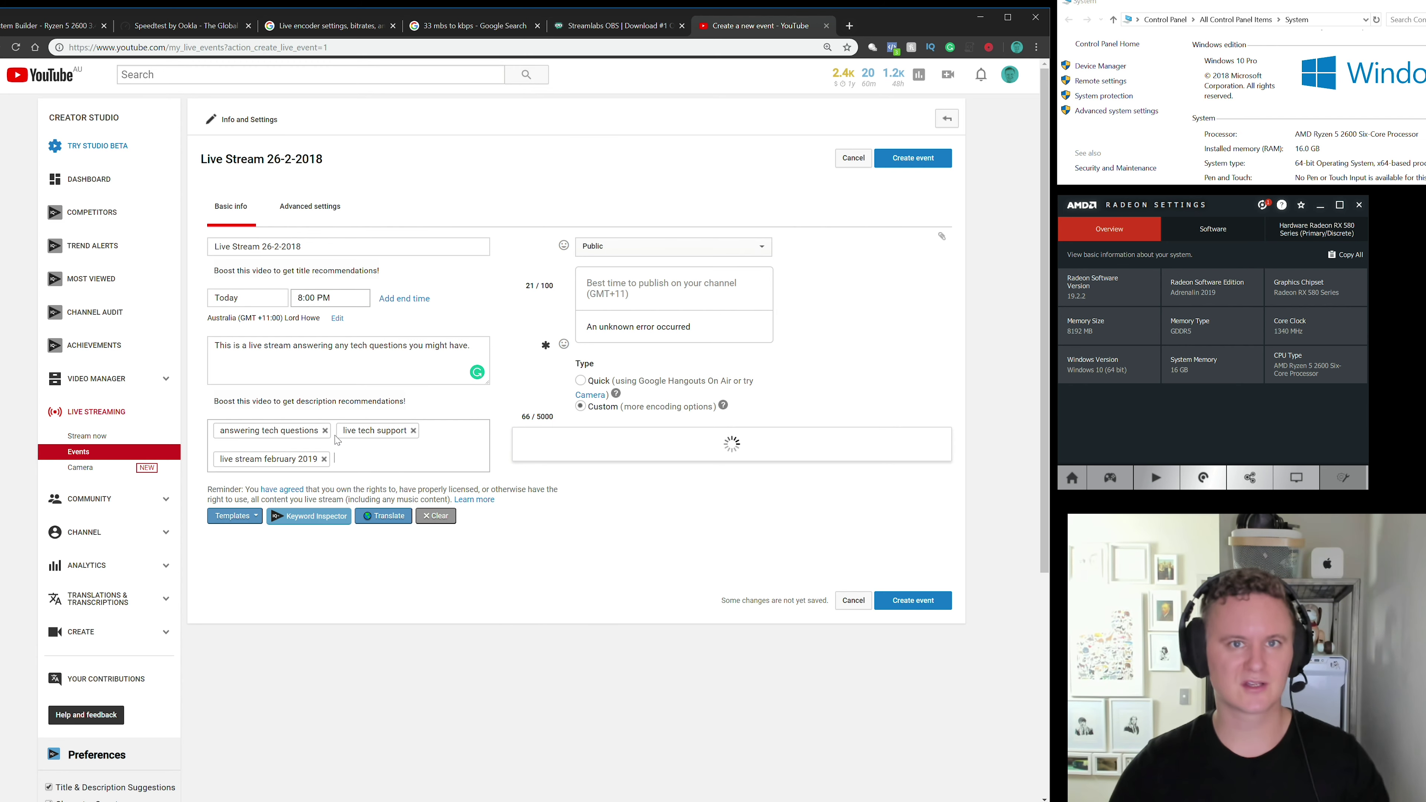
# Step: Keep the event's privacy as Public and create the event
pyautogui.click(641, 250)
pyautogui.click(646, 254)
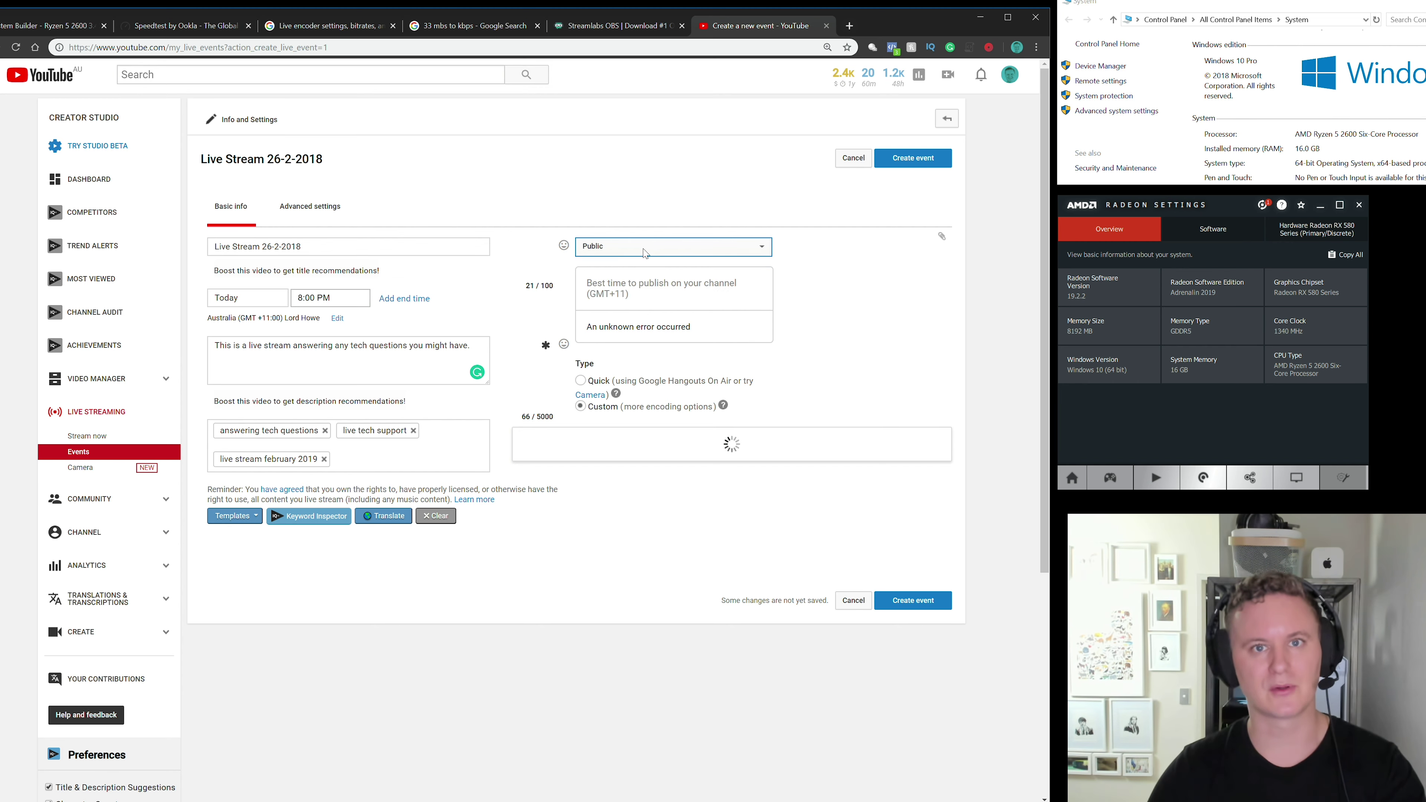
pyautogui.click(904, 164)
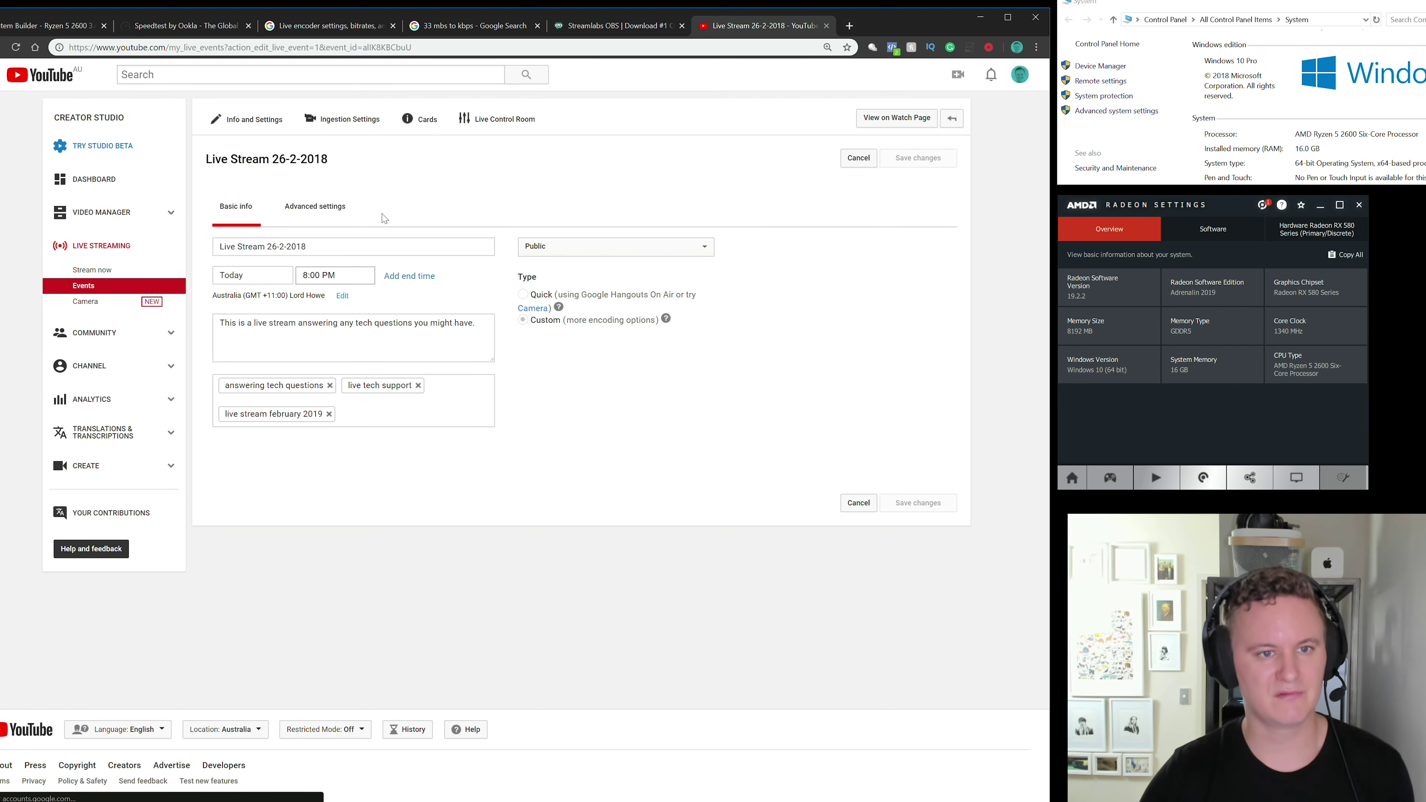
# Step: Go to the event's advanced settings and choose Science & Technology as the category
pyautogui.click(325, 208)
pyautogui.click(593, 271)
pyautogui.click(613, 268)
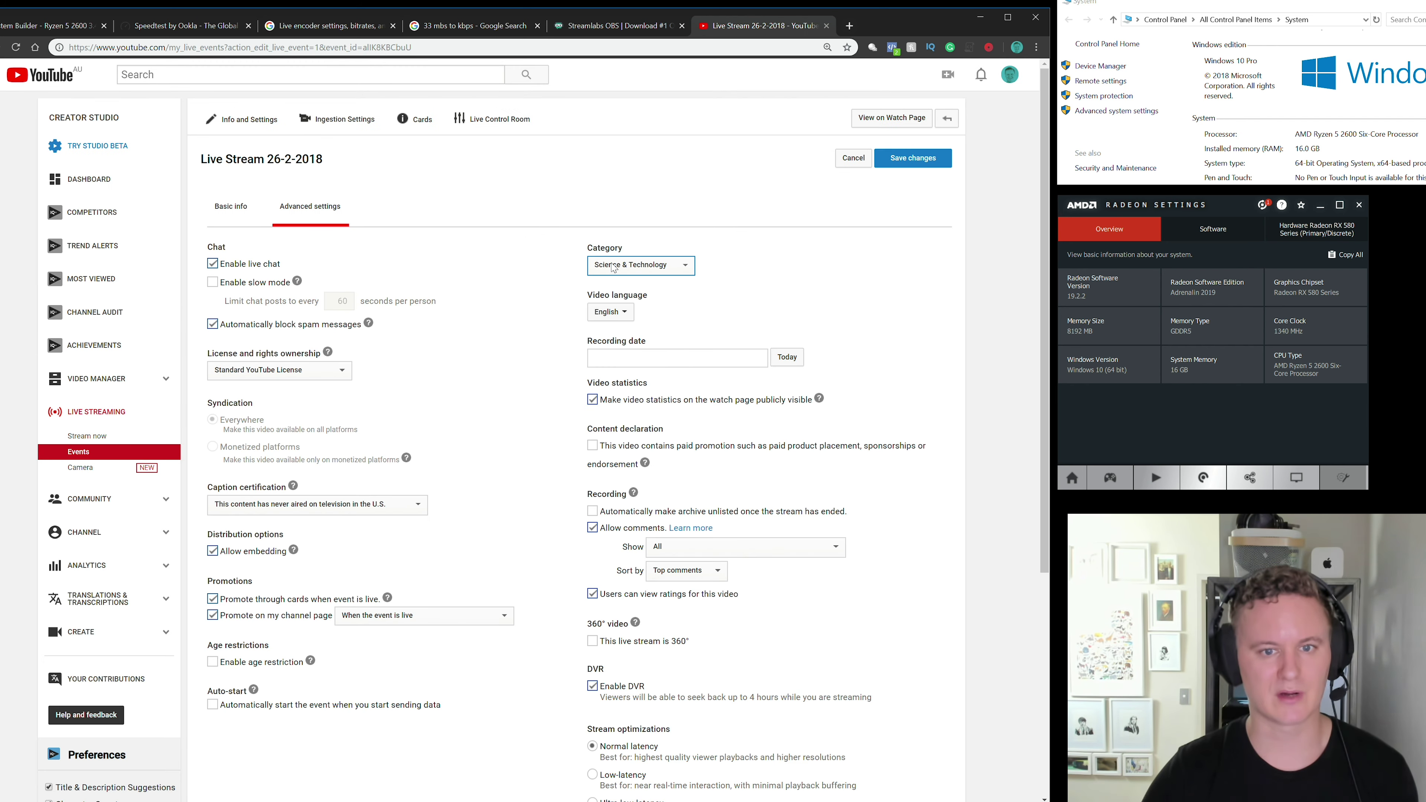
pyautogui.click(614, 268)
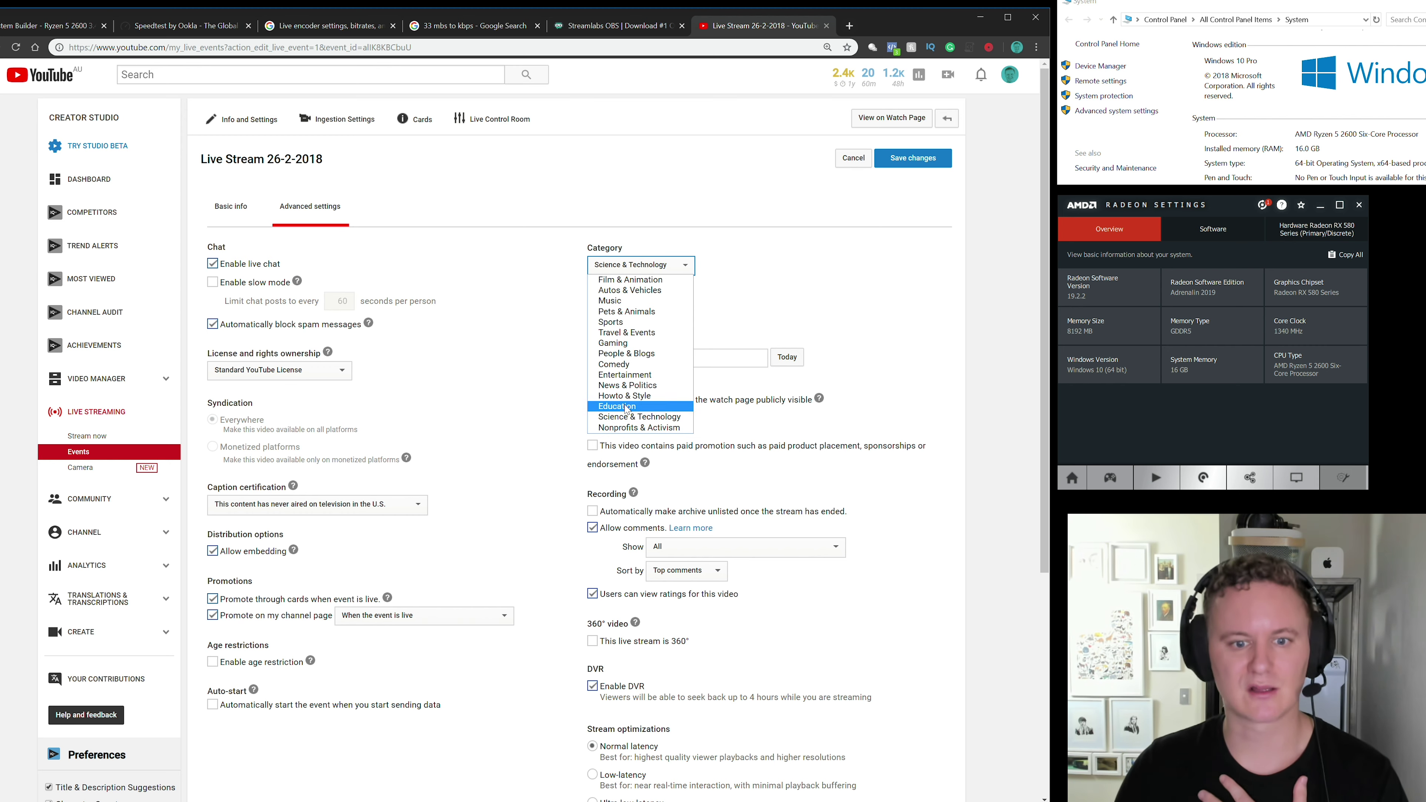
pyautogui.click(639, 416)
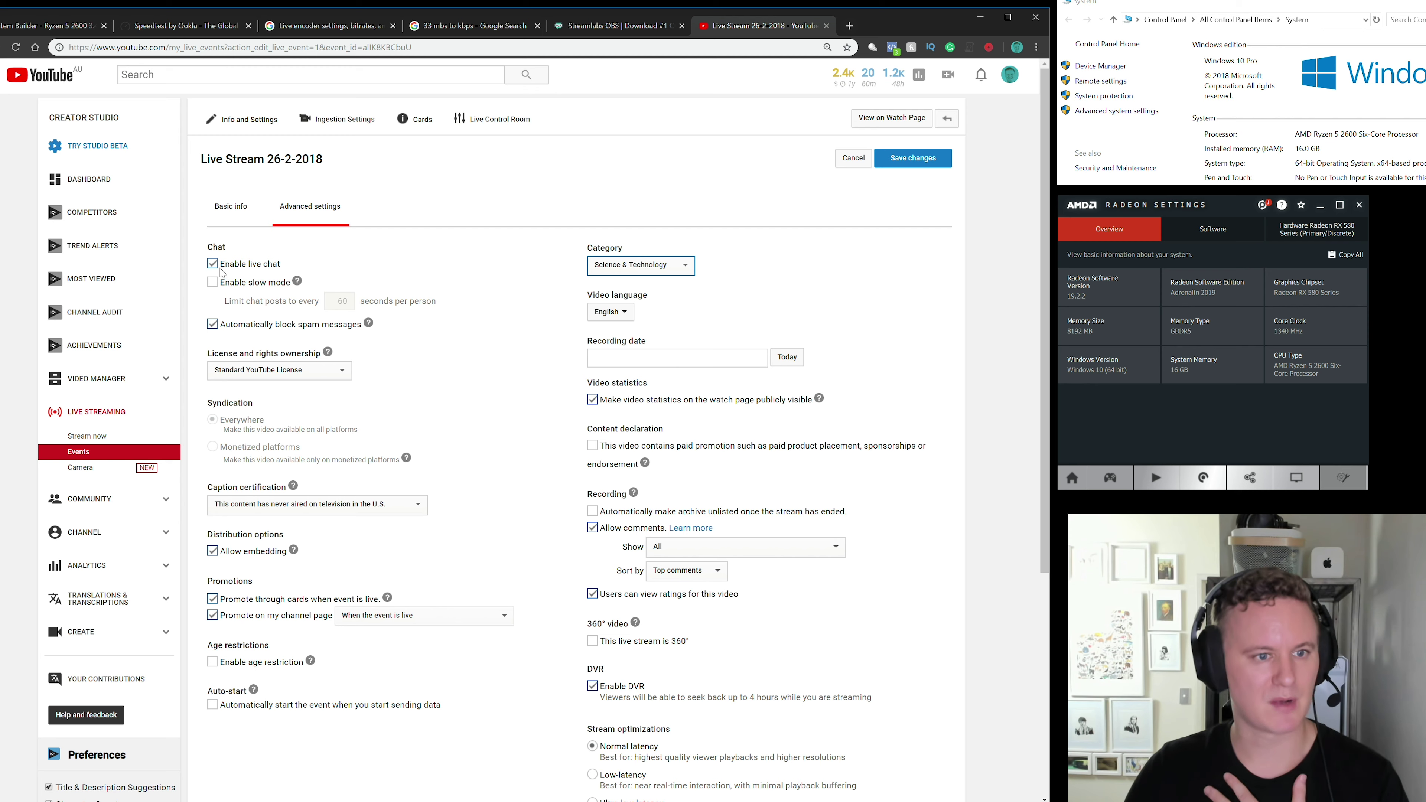
# Step: Enable automatic start when data is sent, set the stream optimization to Ultra low-latency, and save the changes
pyautogui.scroll(-4, 297, 444)
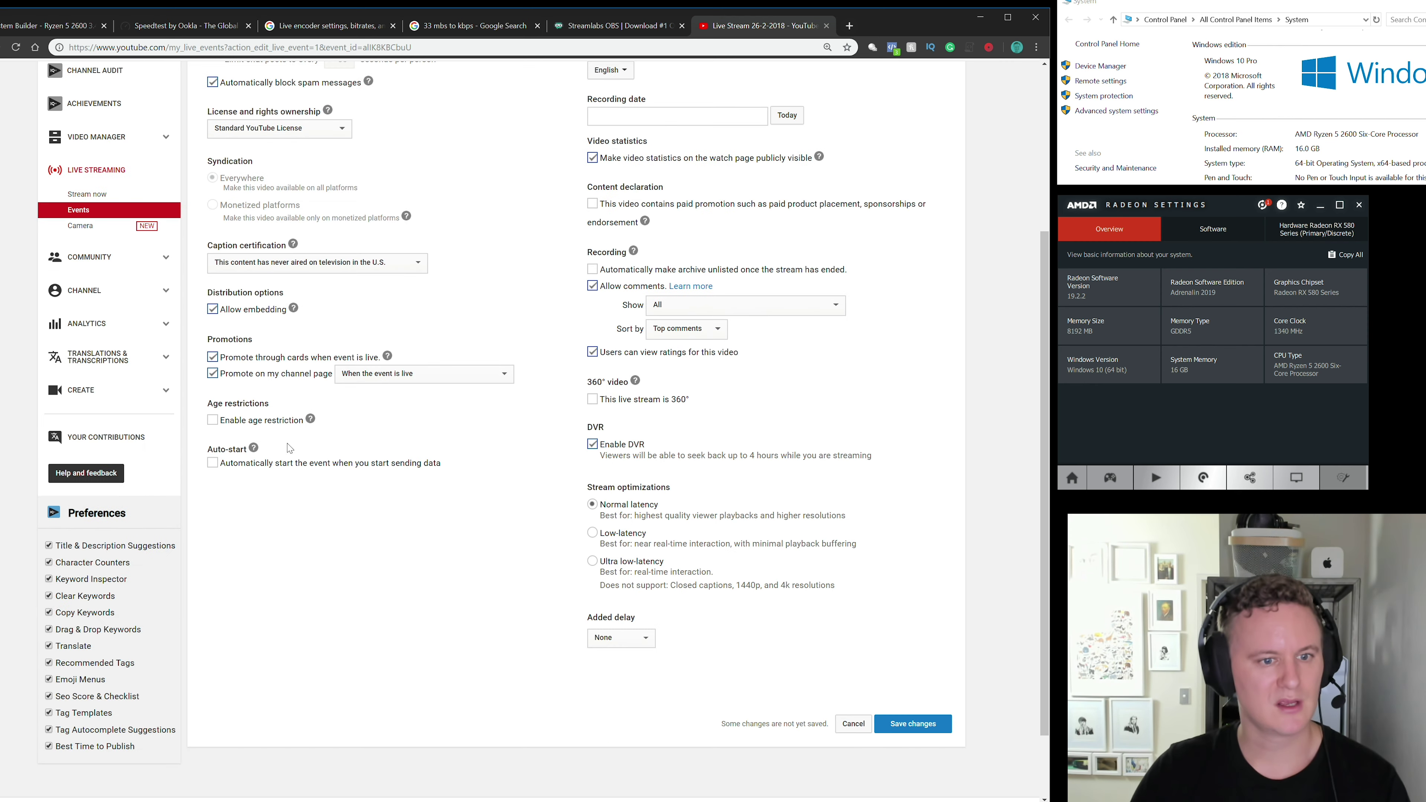
pyautogui.click(213, 463)
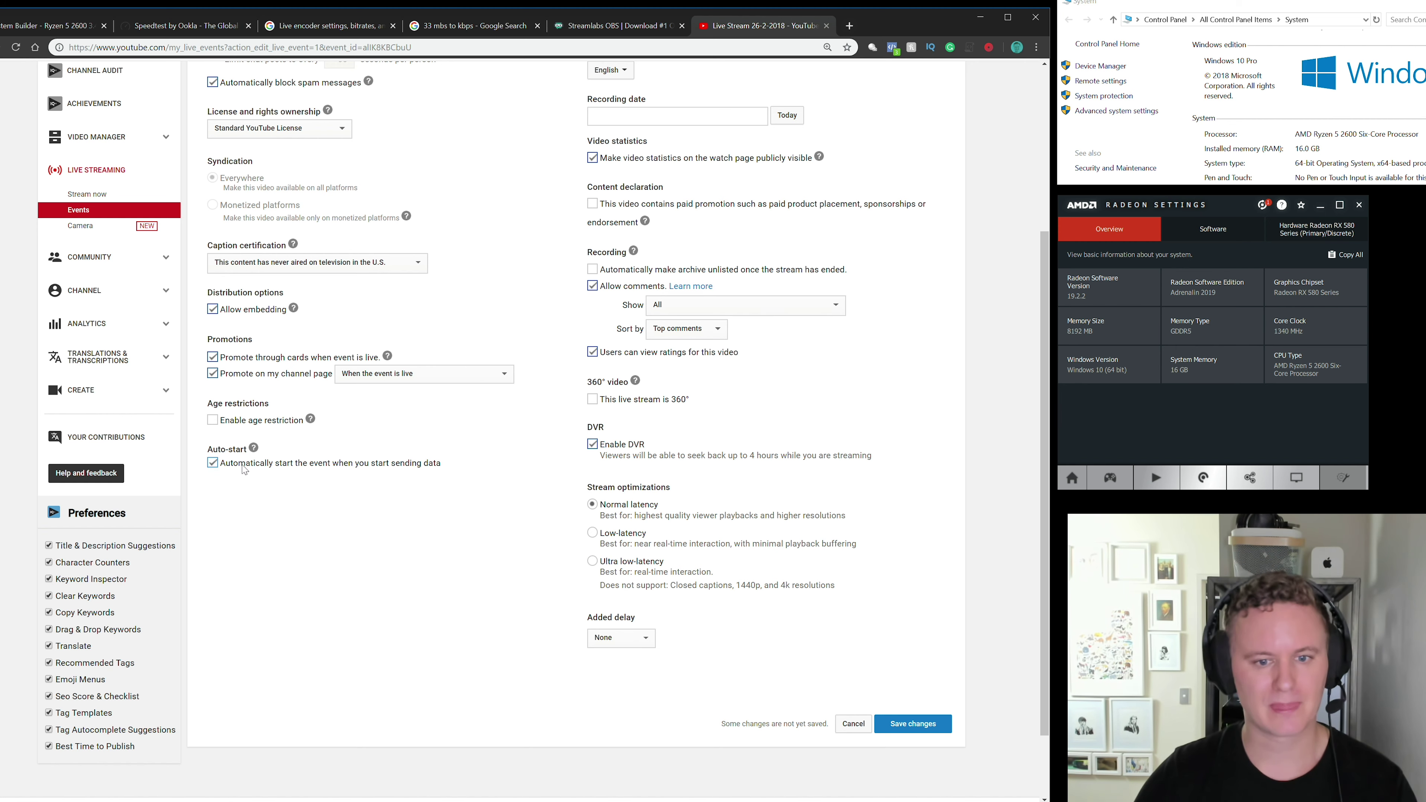
pyautogui.click(616, 561)
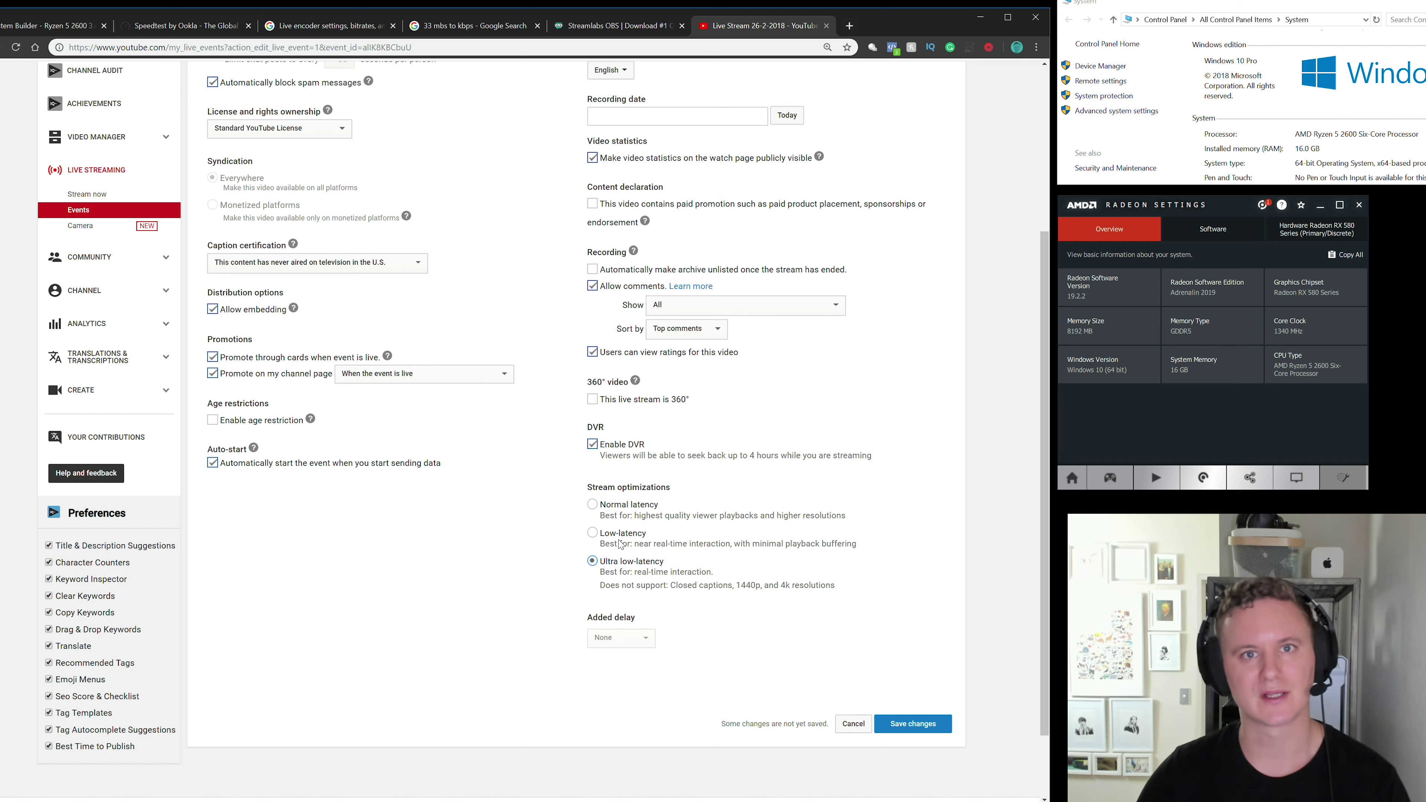
pyautogui.click(909, 725)
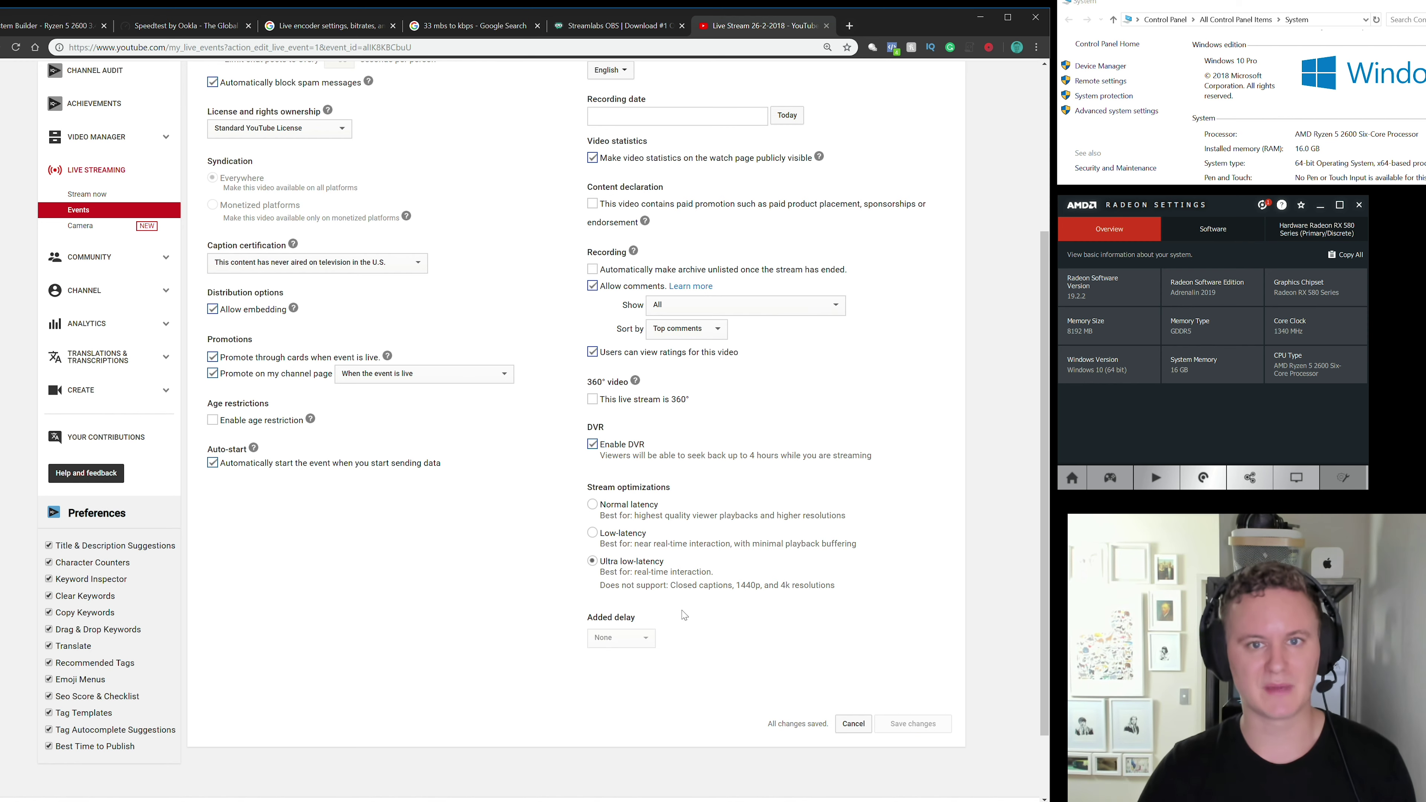
# Step: Open the event's ingestion settings and select a single-use stream key
pyautogui.scroll(5, 681, 599)
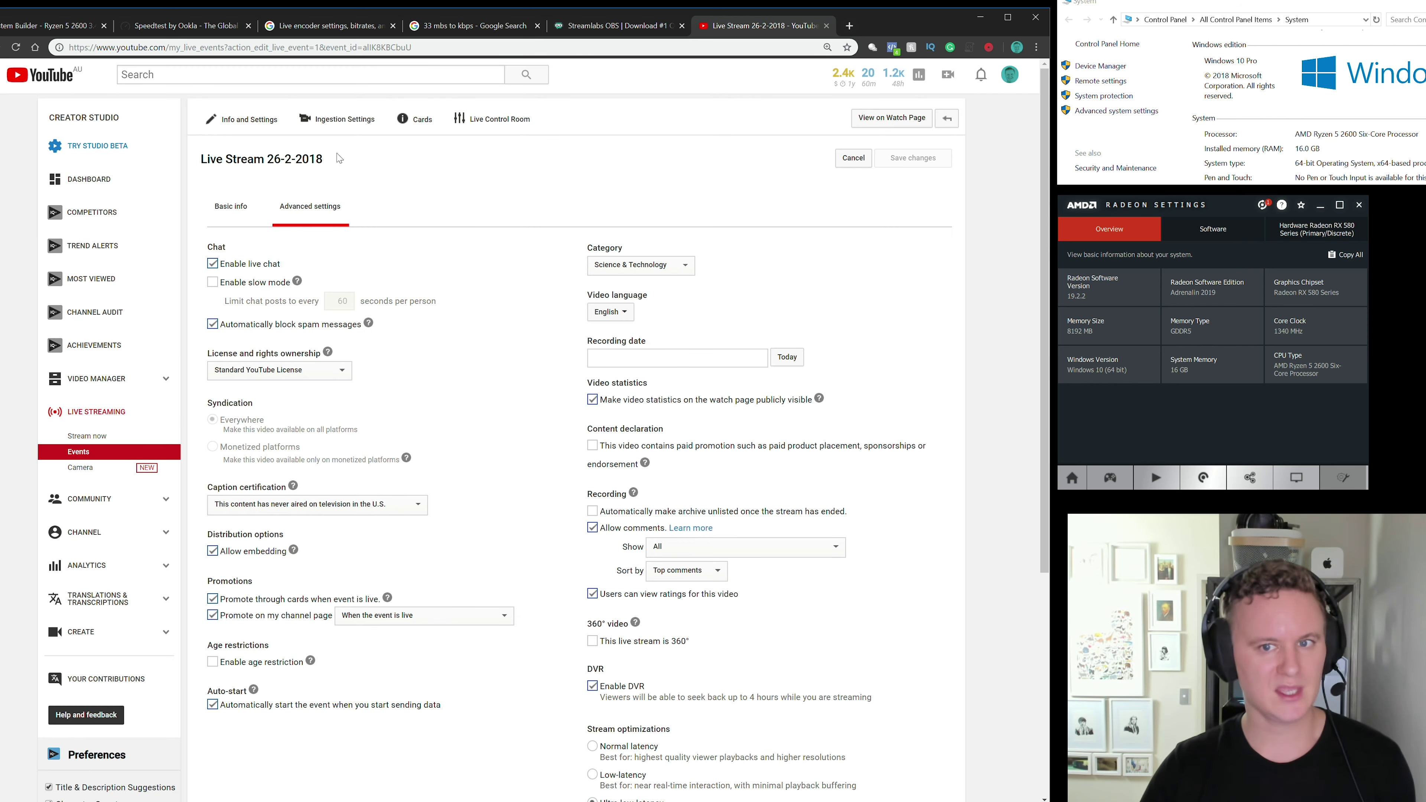
pyautogui.click(336, 124)
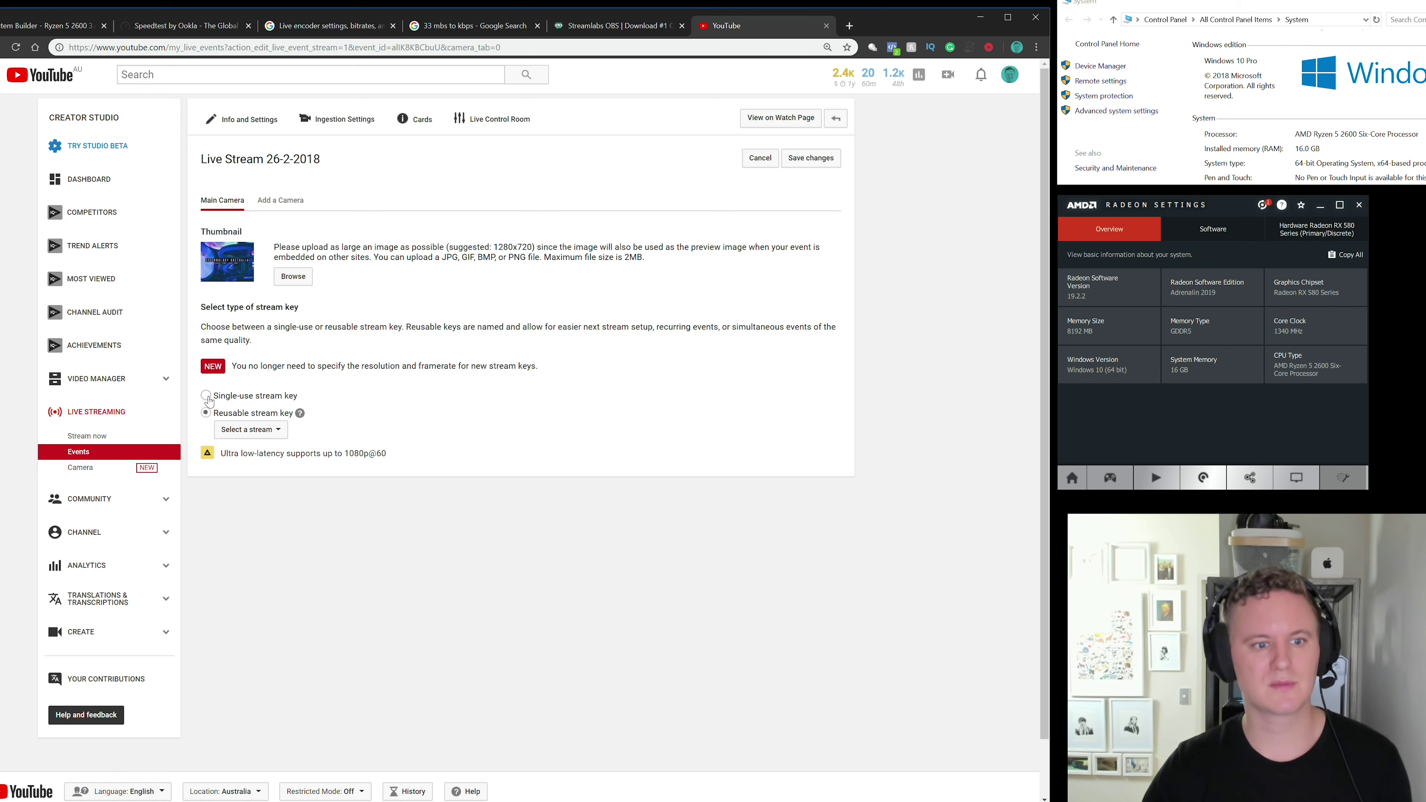
pyautogui.click(206, 396)
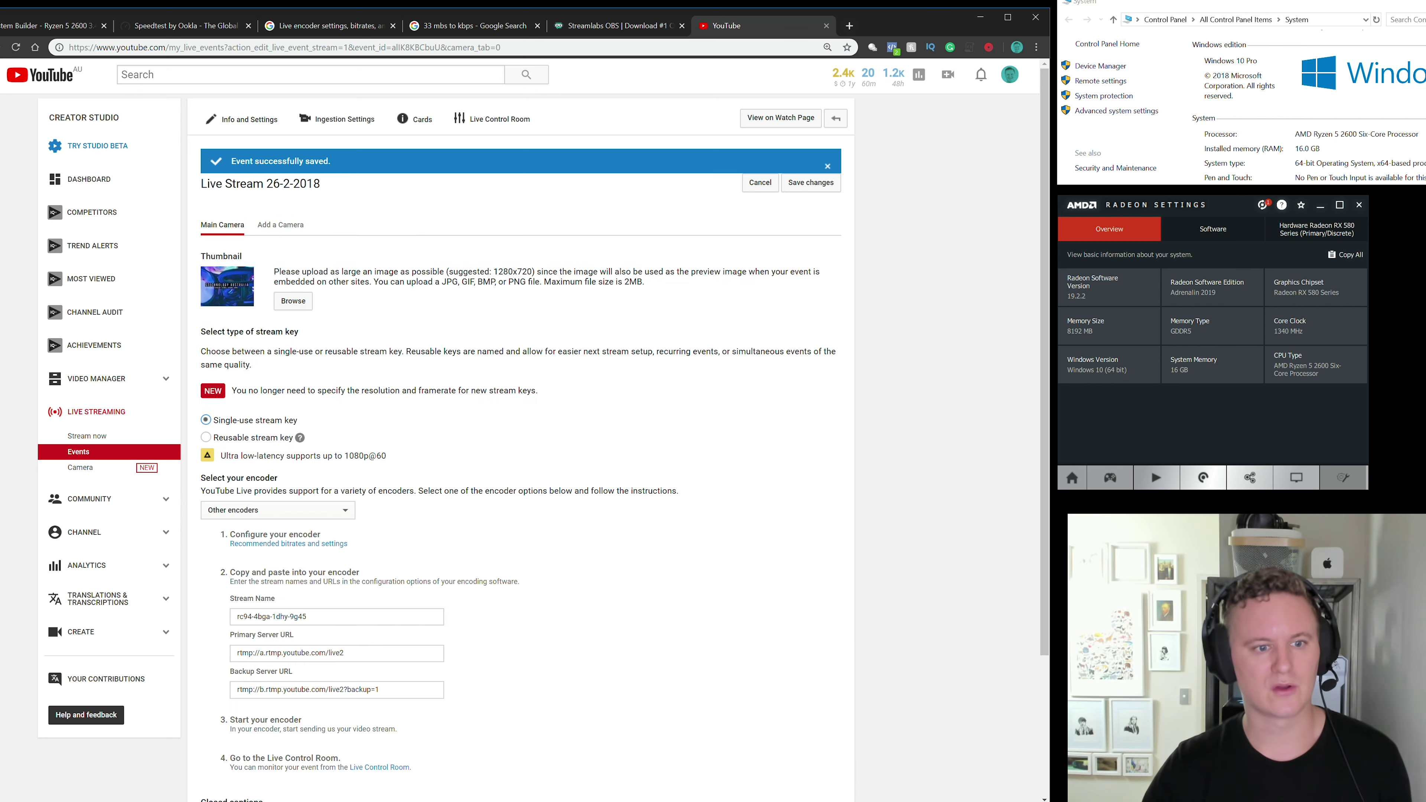
# Step: Examine the encoder setup fields for the stream name, primary server URL and backup server URL
pyautogui.scroll(-3, 291, 517)
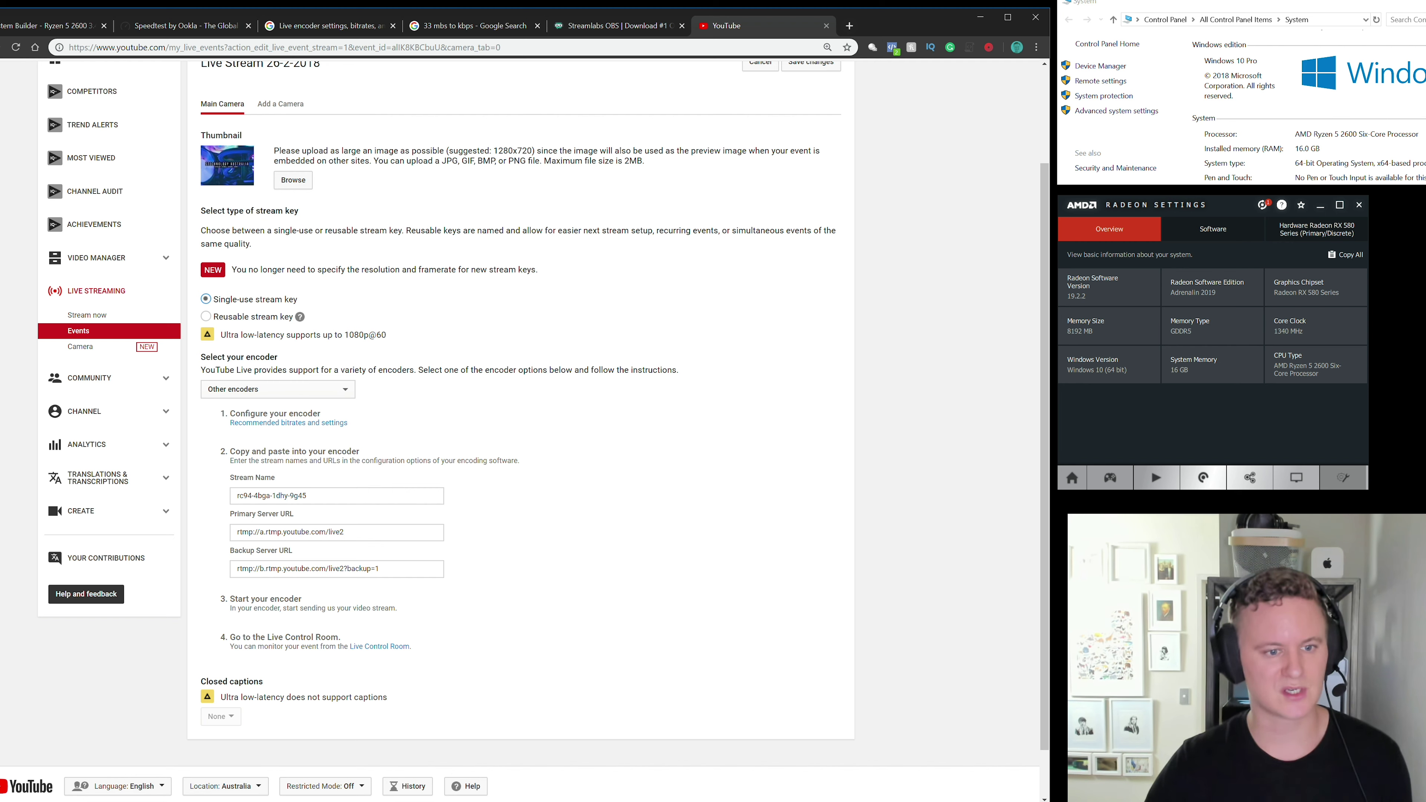
pyautogui.click(231, 498)
pyautogui.hotkey('ctrl', 'a')
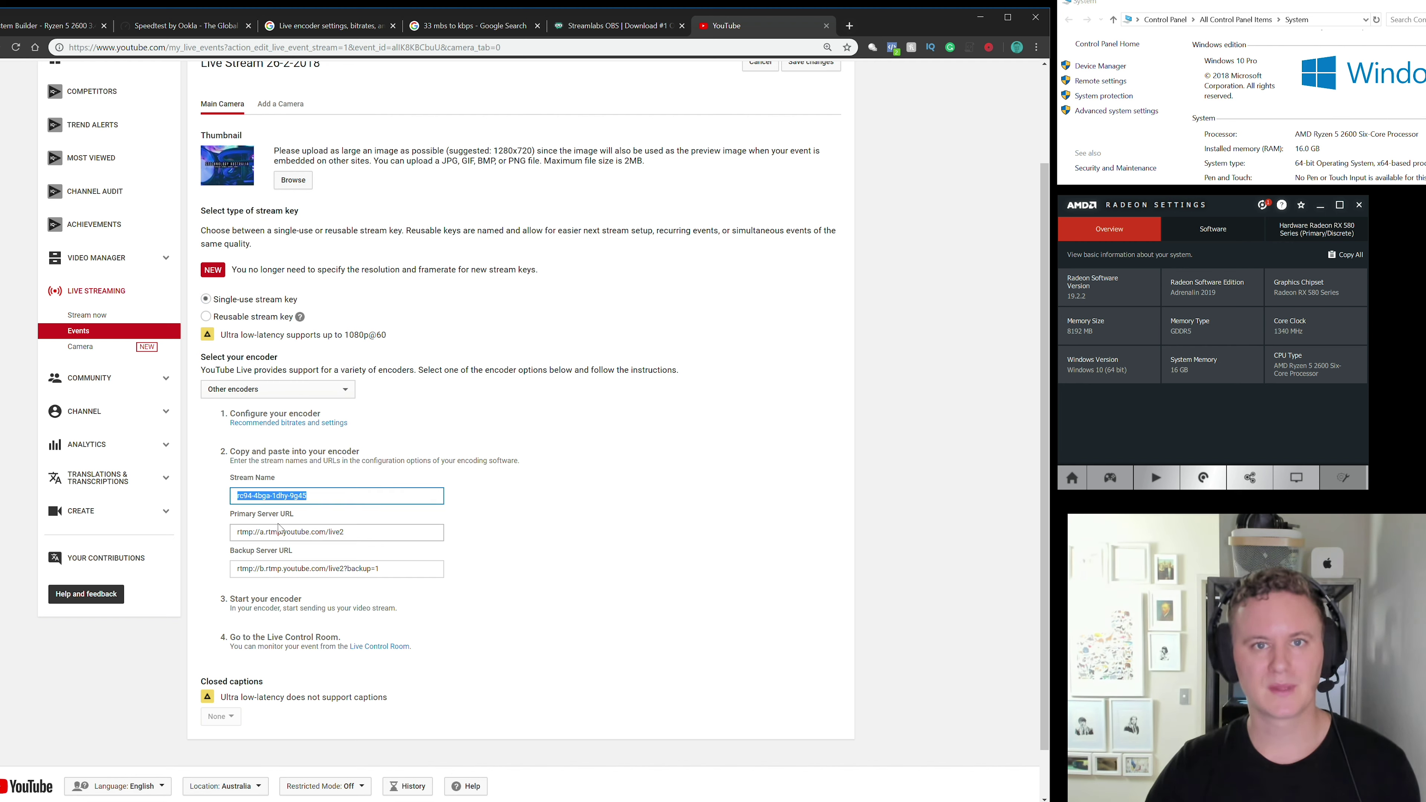
pyautogui.click(269, 531)
pyautogui.hotkey('ctrl', 'a')
pyautogui.click(232, 569)
pyautogui.hotkey('ctrl', 'a')
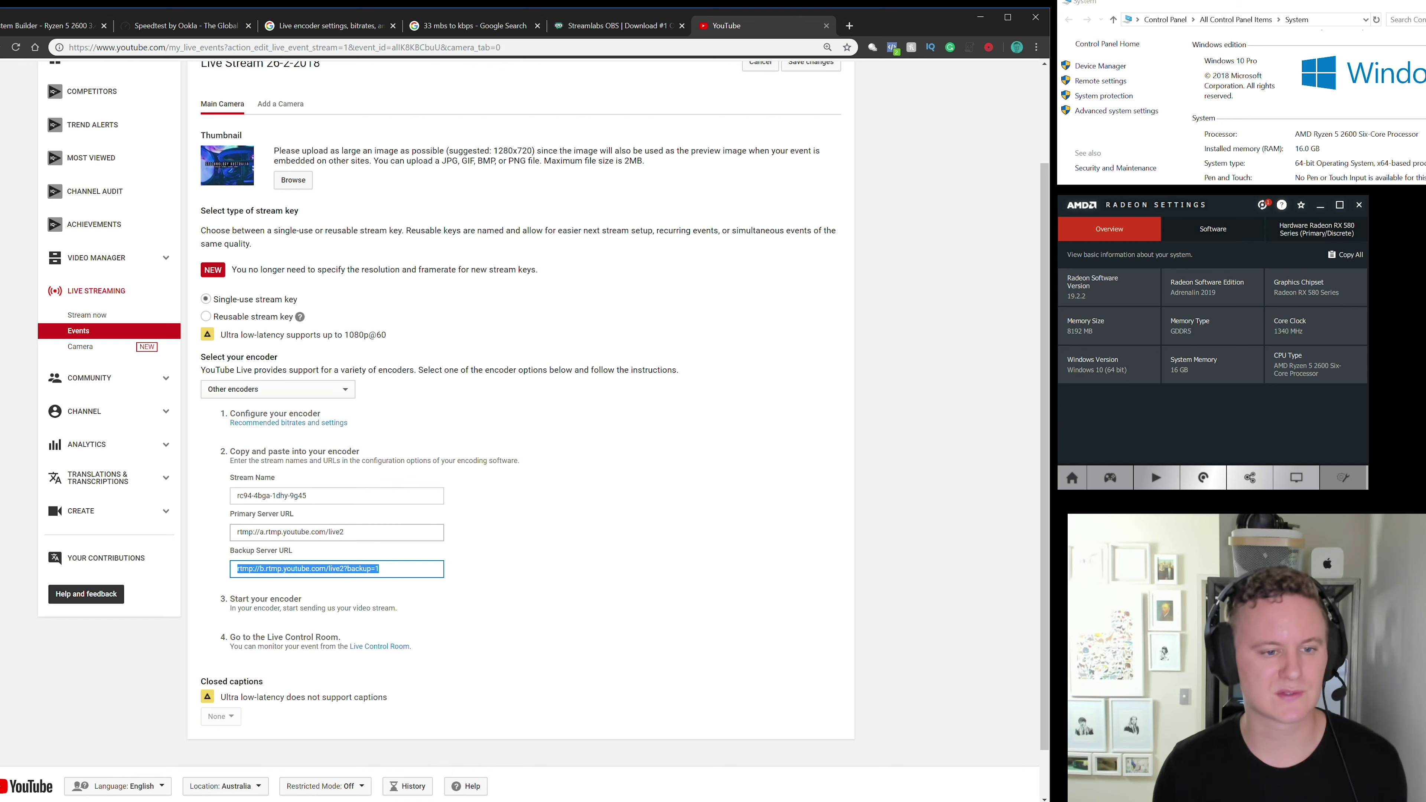
# Step: Copy the event's stream name into the stream key field of the Streamlabs OBS stream settings and reveal the key
pyautogui.click(316, 496)
pyautogui.hotkey('ctrl', 'a')
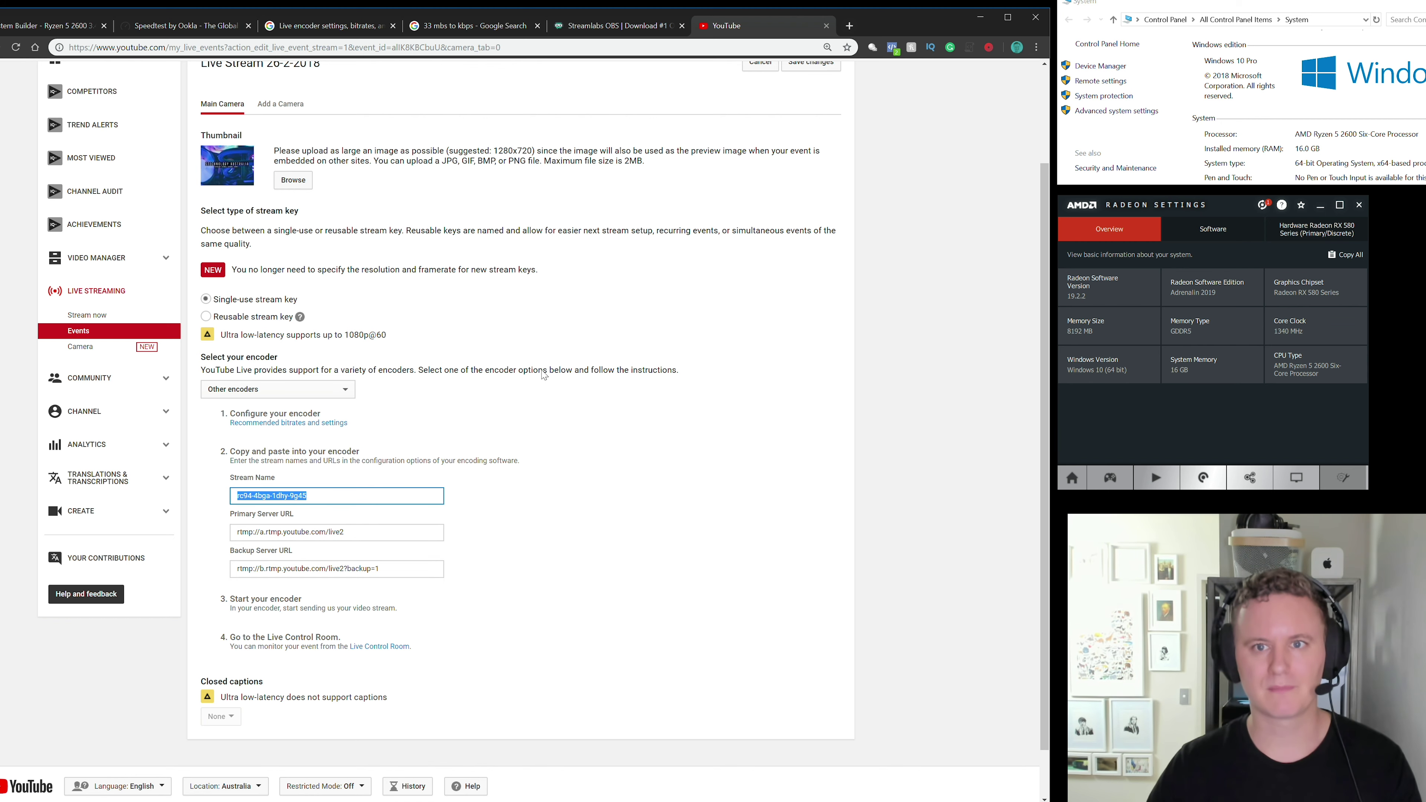
pyautogui.moveTo(878, 26); pyautogui.dragTo(628, 143)
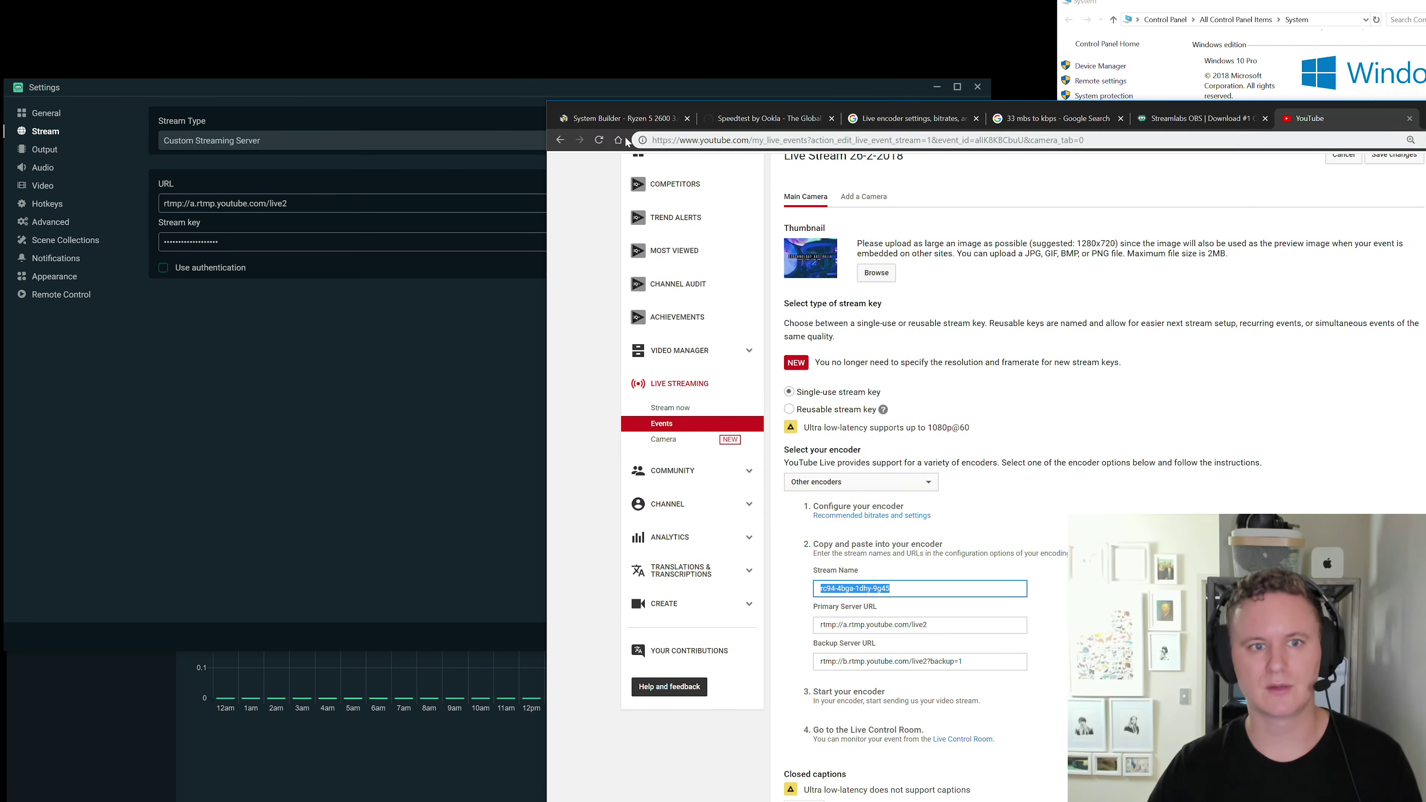
pyautogui.click(436, 89)
pyautogui.moveTo(528, 99); pyautogui.dragTo(498, 32)
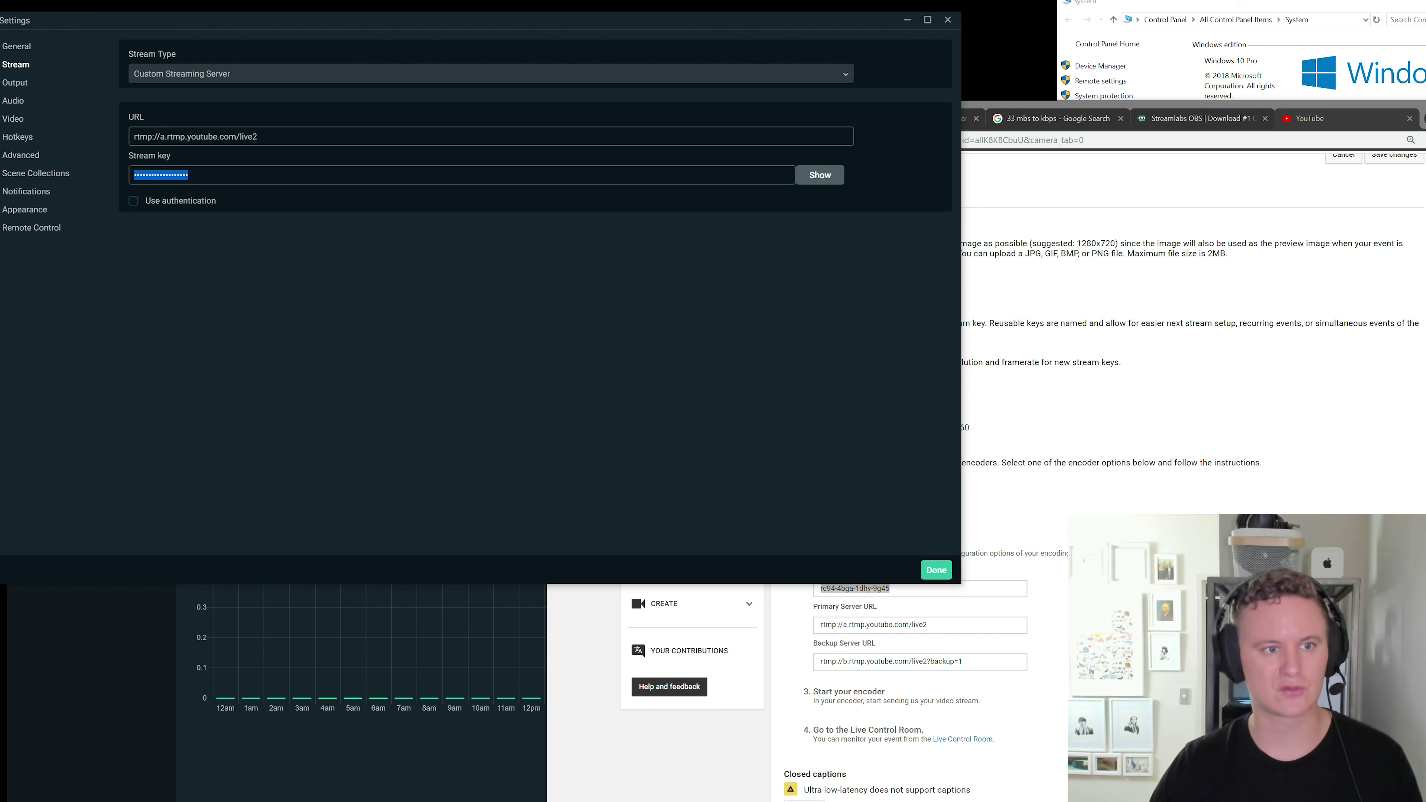
pyautogui.click(817, 178)
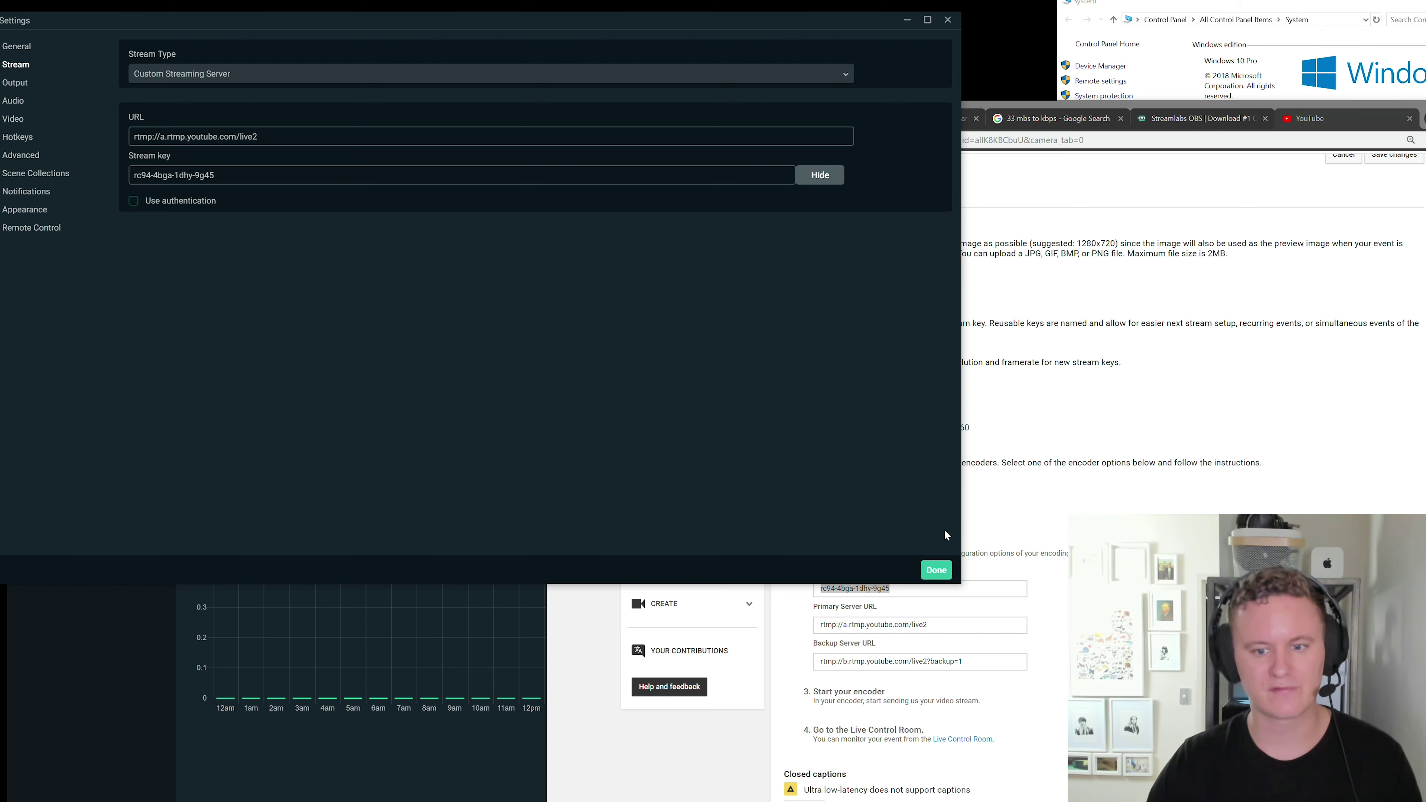
# Step: Copy YouTube's primary server URL rtmp://a.rtmp.youtube.com/live2 into the URL field of the Streamlabs OBS stream settings, and finish the settings
pyautogui.hotkey('alt', 'Tab')
pyautogui.click(898, 588)
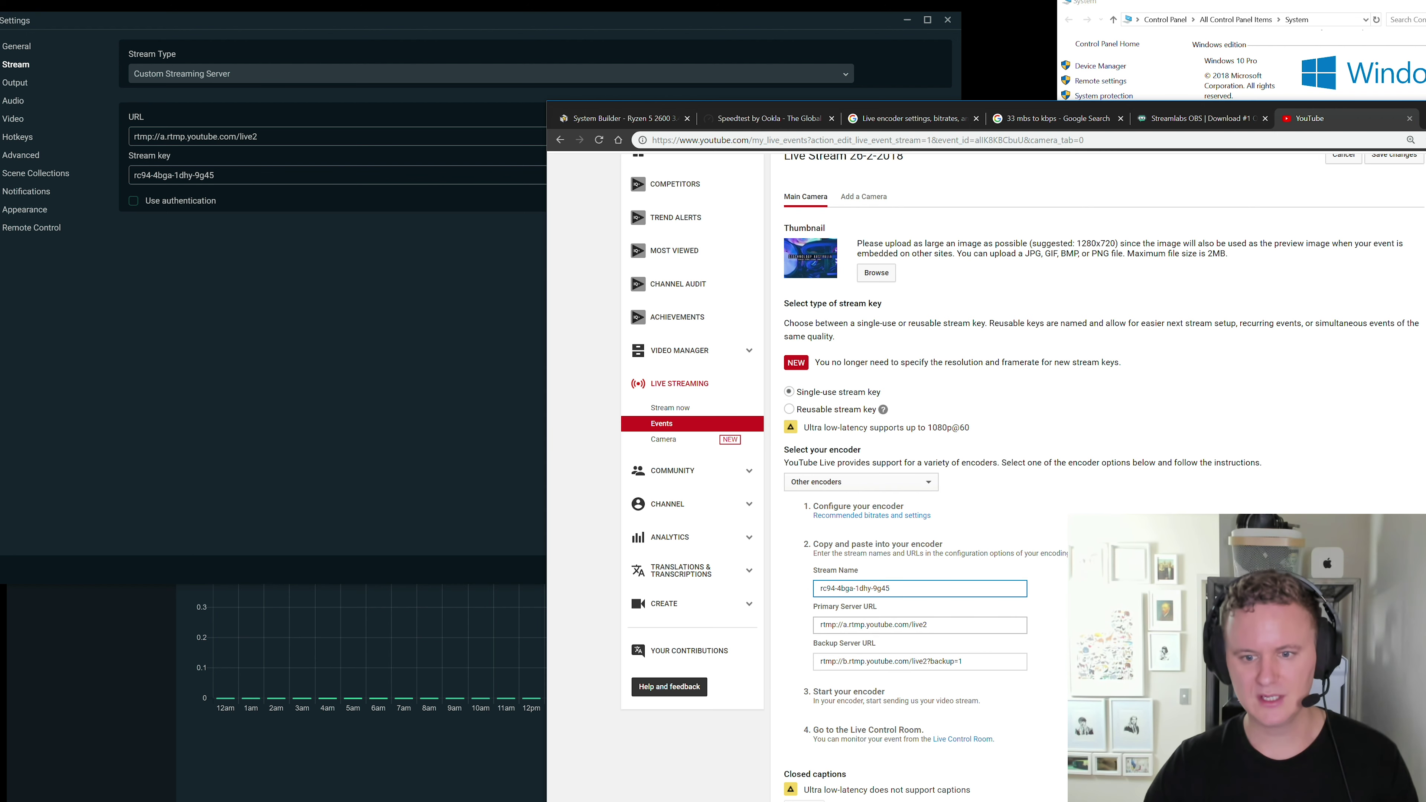
pyautogui.click(932, 623)
pyautogui.hotkey('ctrl', 'c')
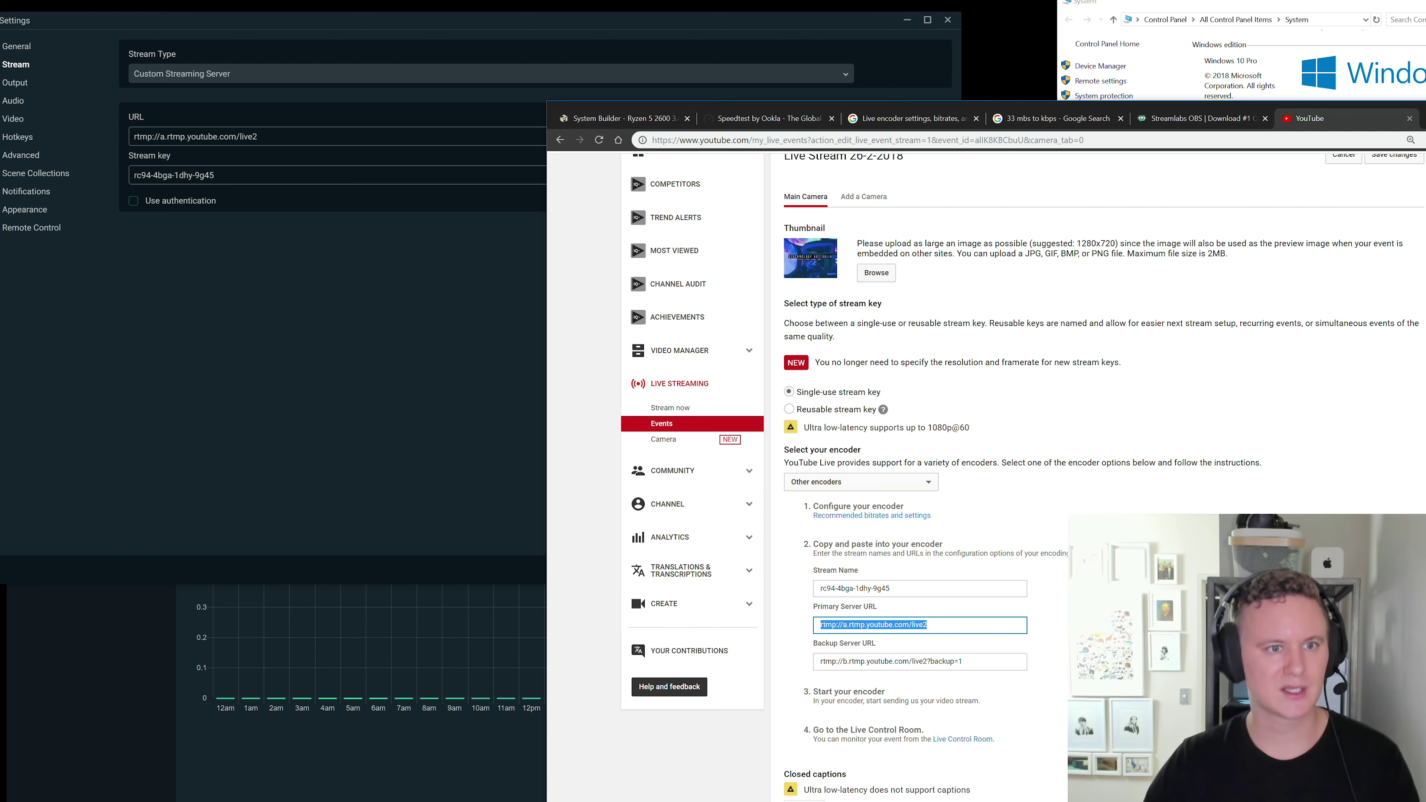
pyautogui.hotkey('alt', 'Tab')
pyautogui.hotkey('ctrl', 'v')
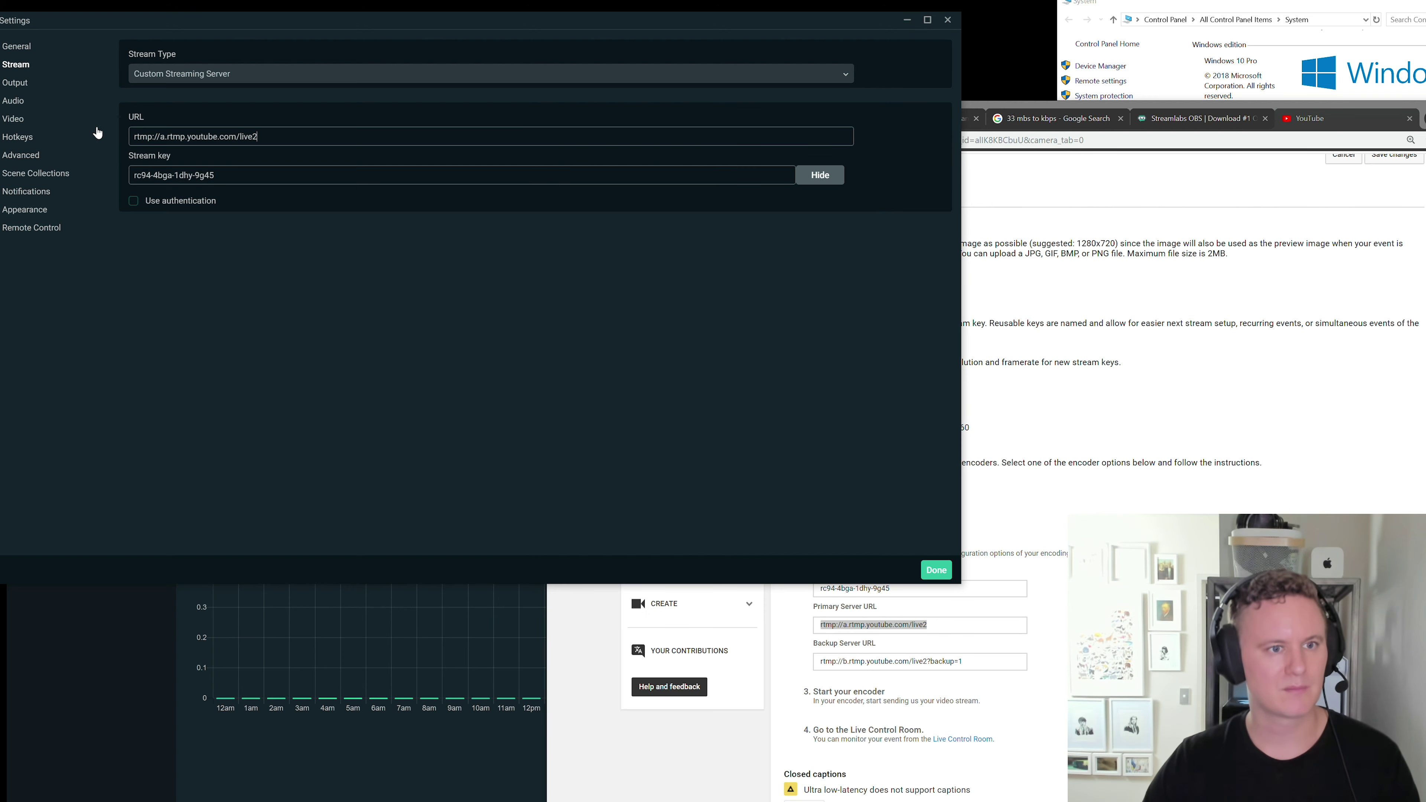
pyautogui.click(936, 570)
# Step: Return to YouTube in the browser, open the event's Live Control Room, and examine its controls, public view and live chat
pyautogui.hotkey('alt', 'Tab')
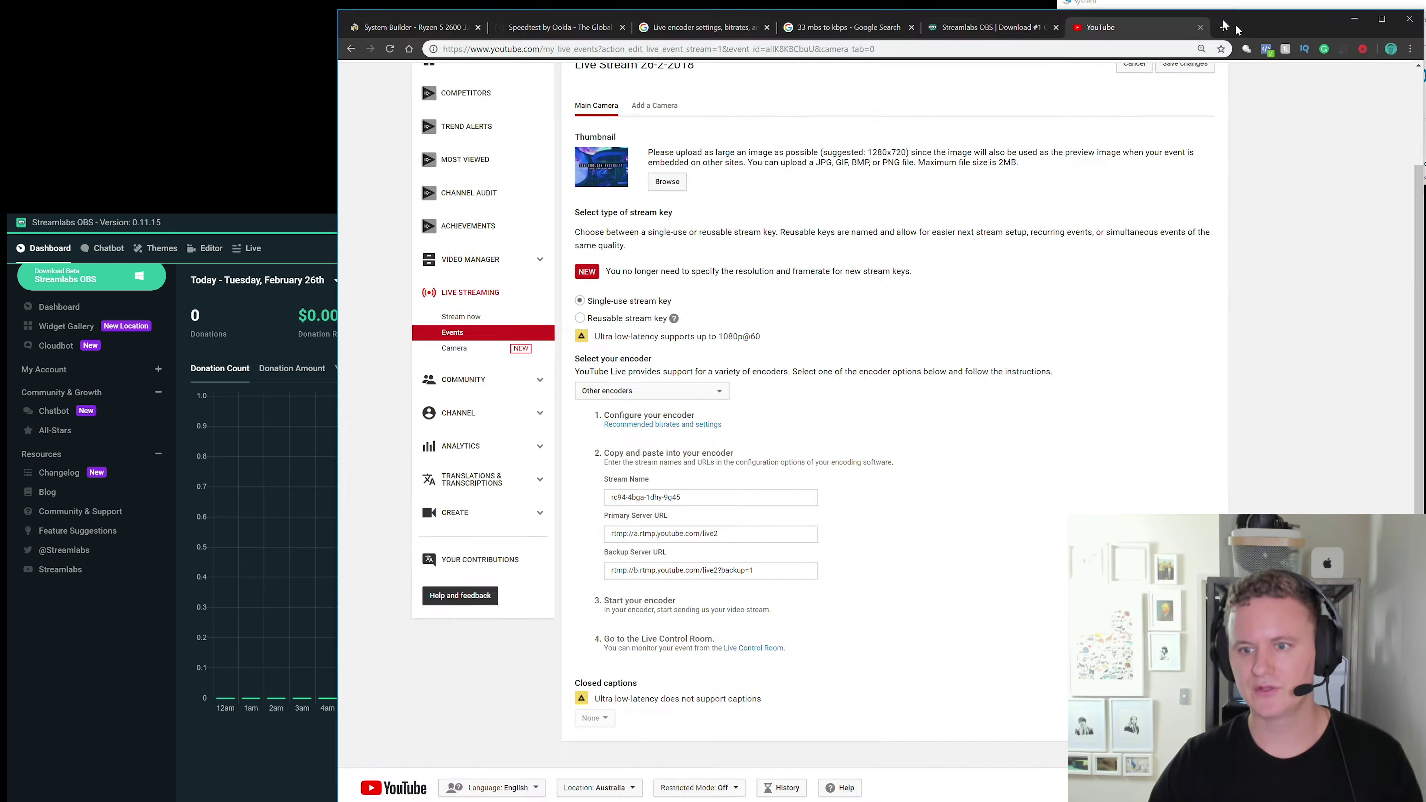
pyautogui.moveTo(1238, 29); pyautogui.dragTo(975, 0)
pyautogui.scroll(2, 634, 413)
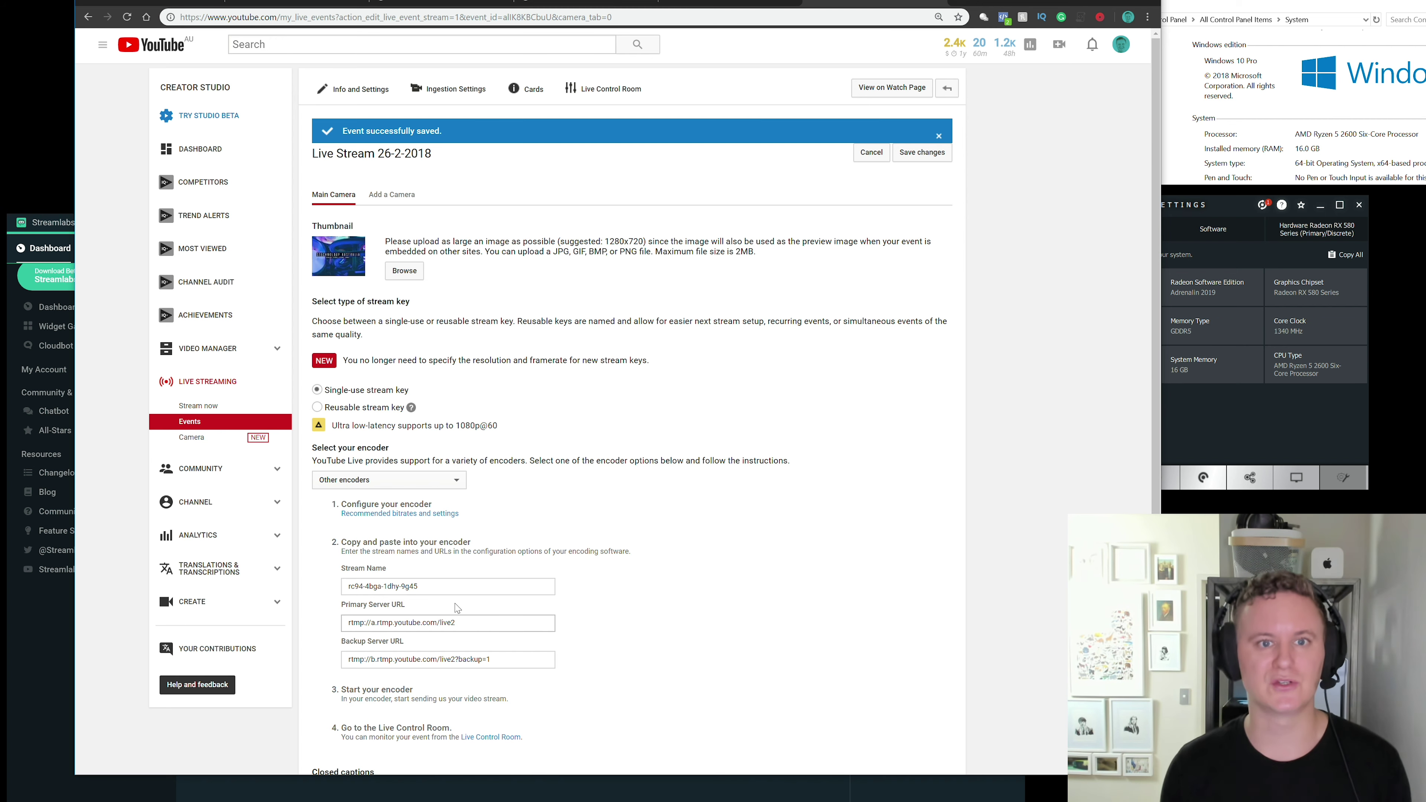
pyautogui.click(601, 93)
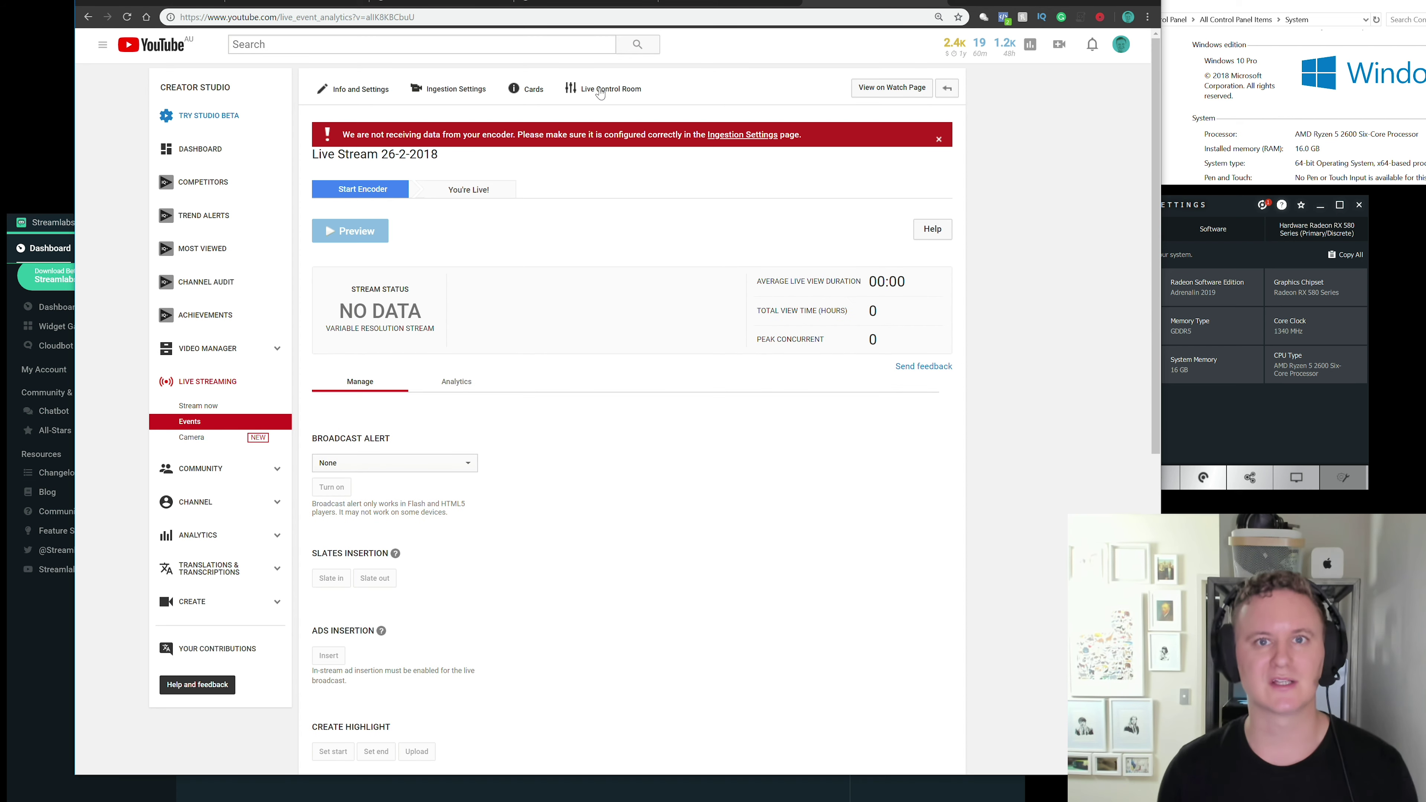
pyautogui.scroll(-10, 547, 236)
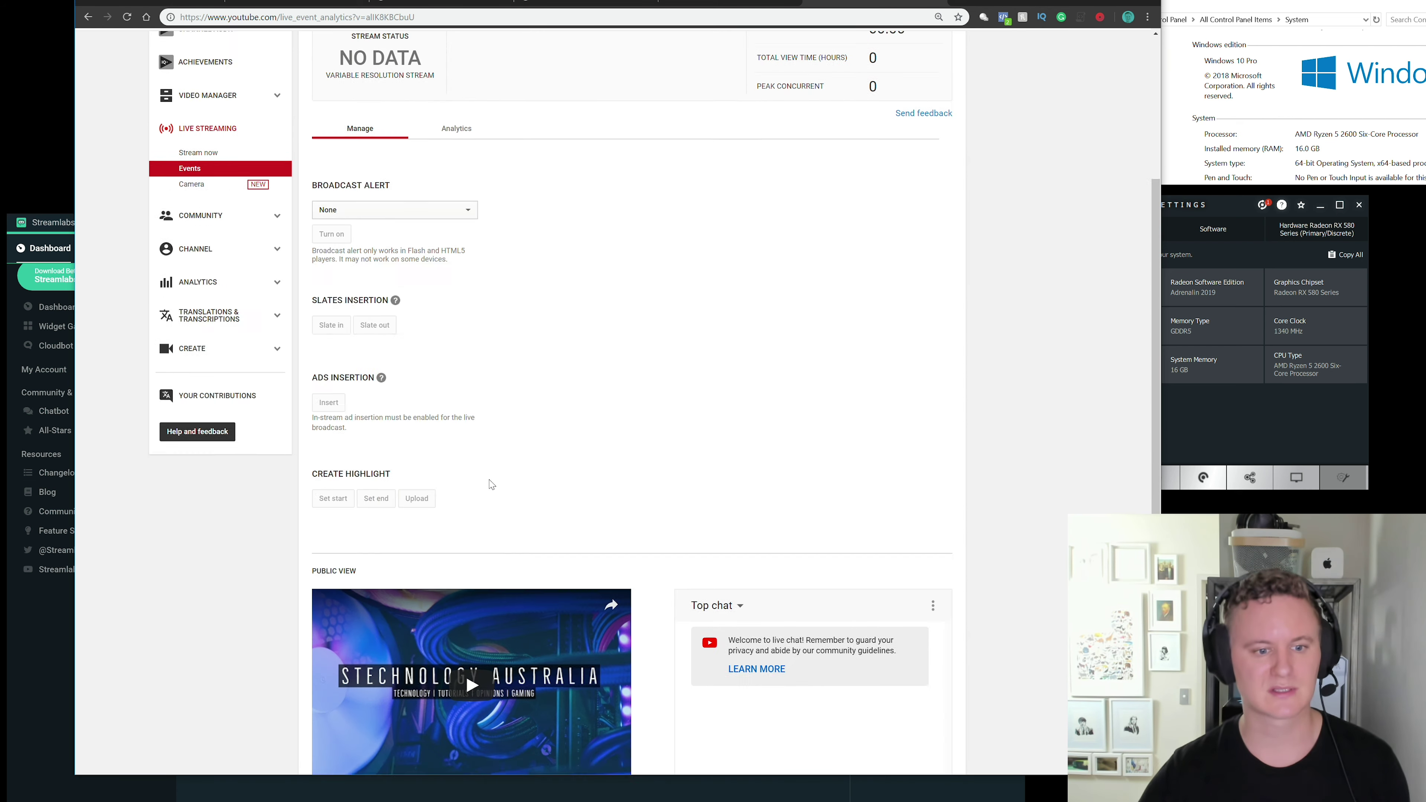
pyautogui.click(825, 593)
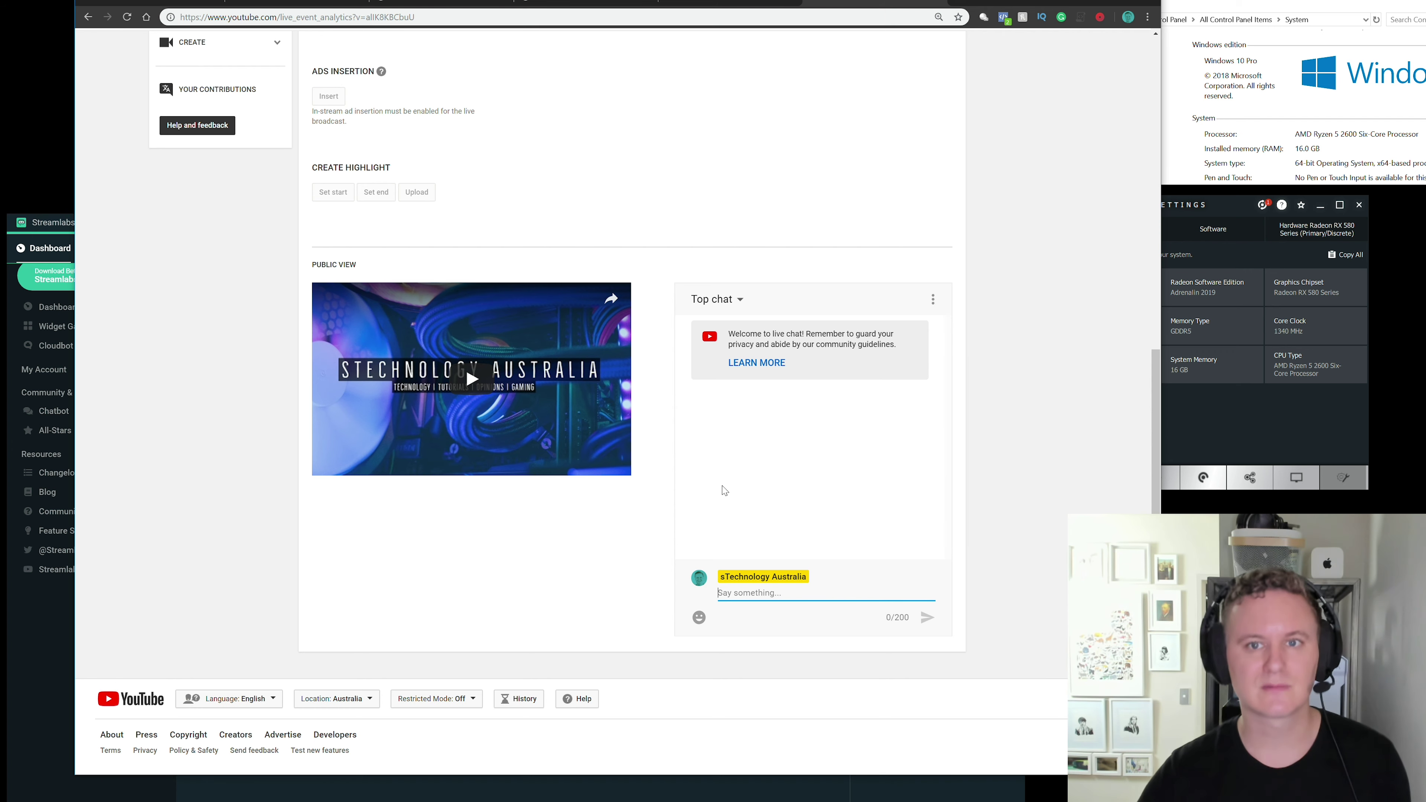
# Step: Switch to Streamlabs OBS, open its settings, and examine the output mode, video bitrate, encoder and audio bitrate in the output settings
pyautogui.scroll(10, 611, 326)
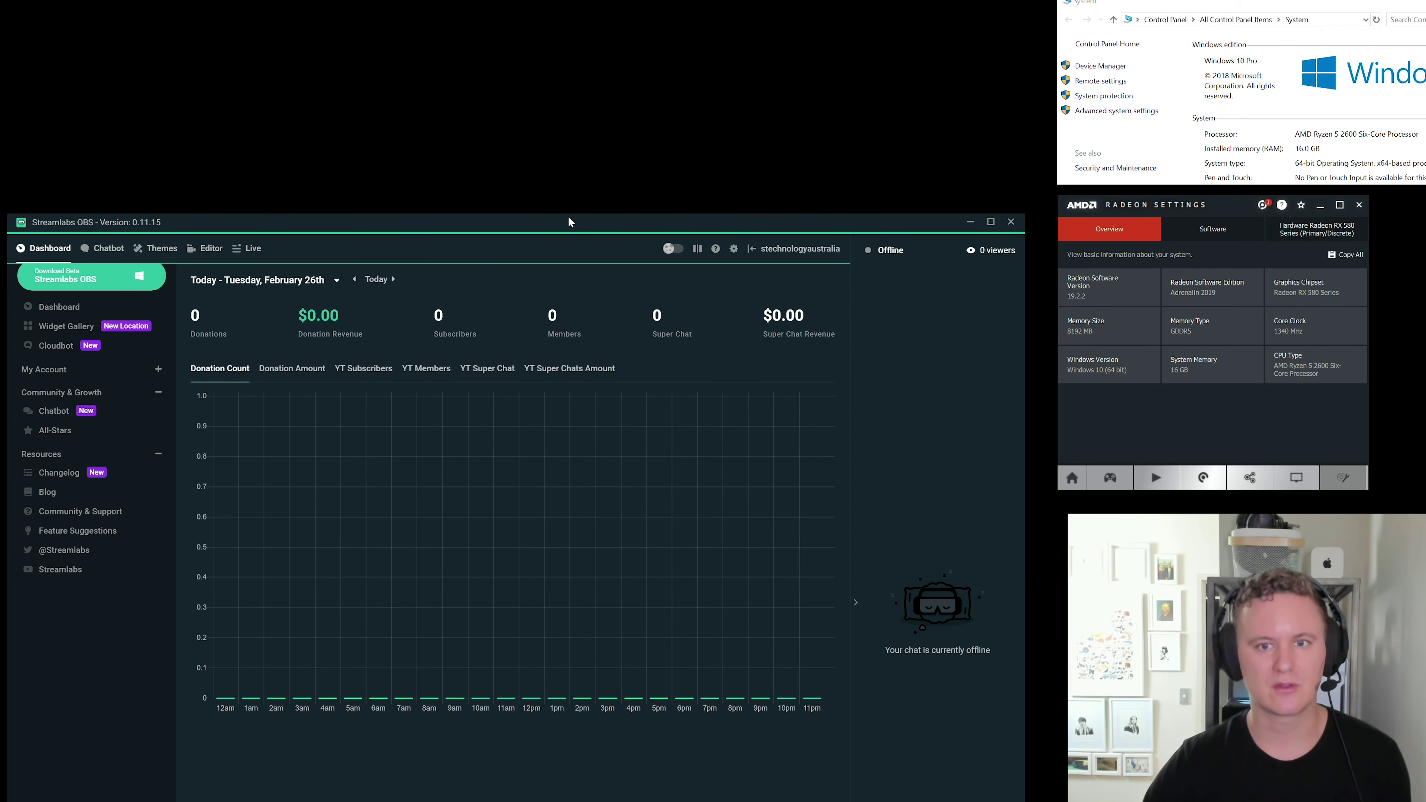
pyautogui.doubleClick(562, 216)
pyautogui.click(739, 33)
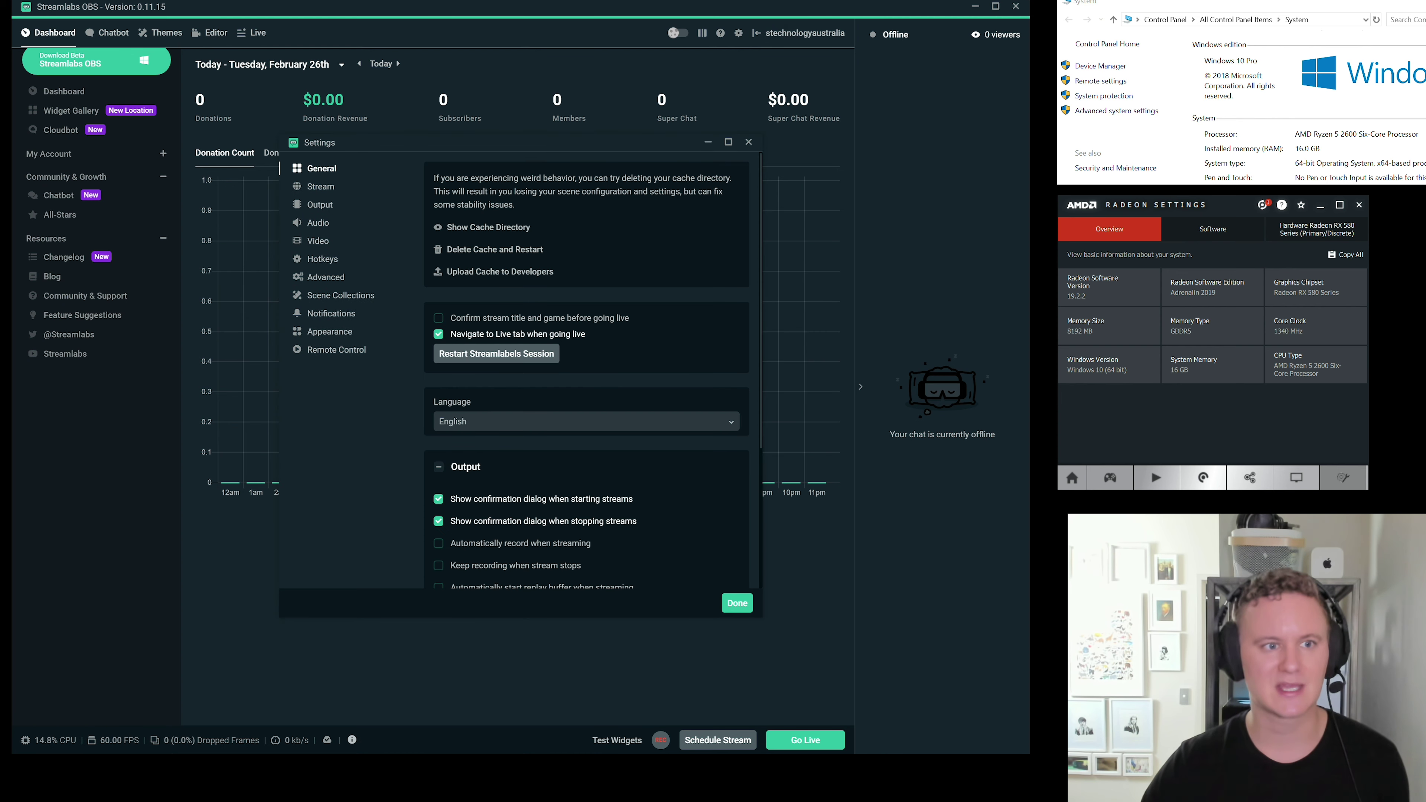
pyautogui.click(319, 208)
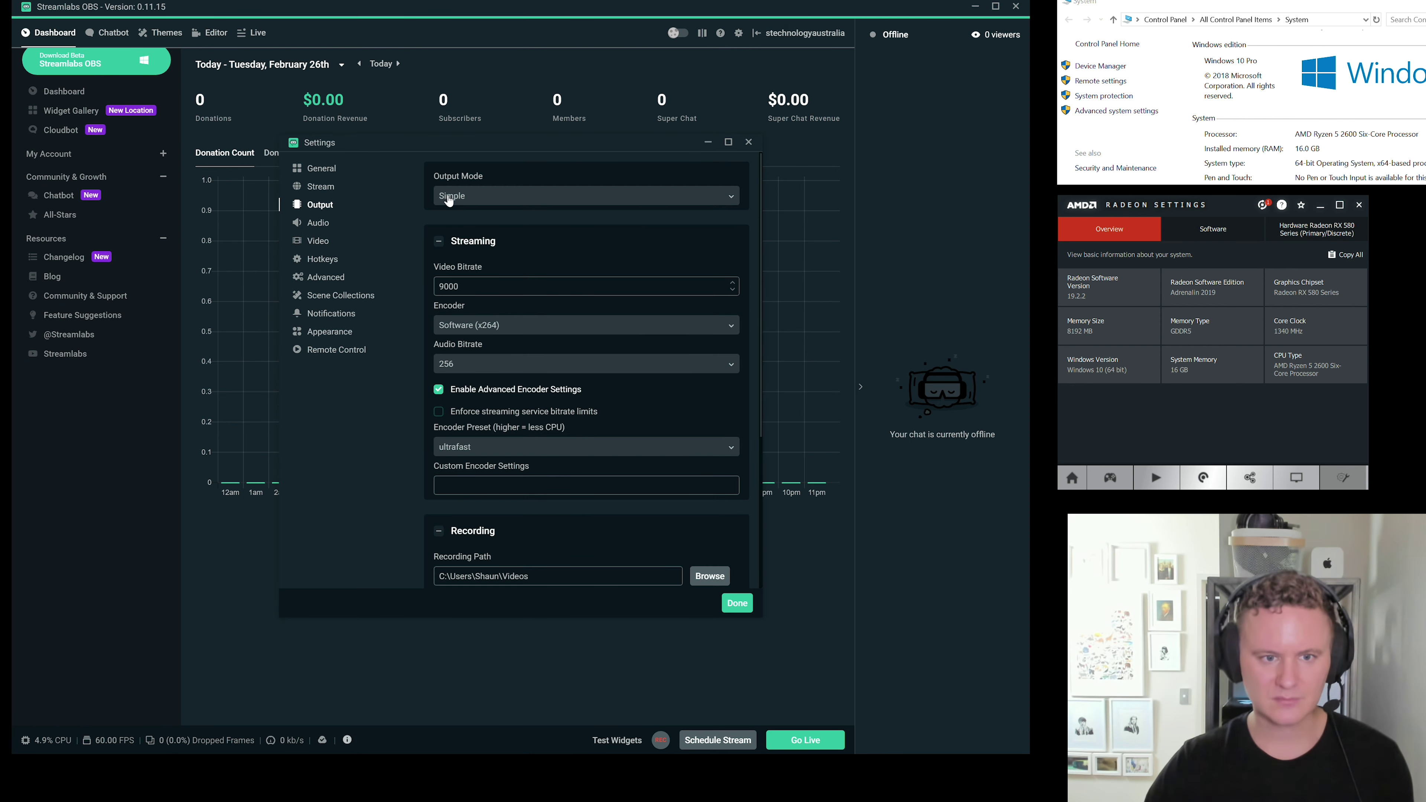
pyautogui.click(468, 202)
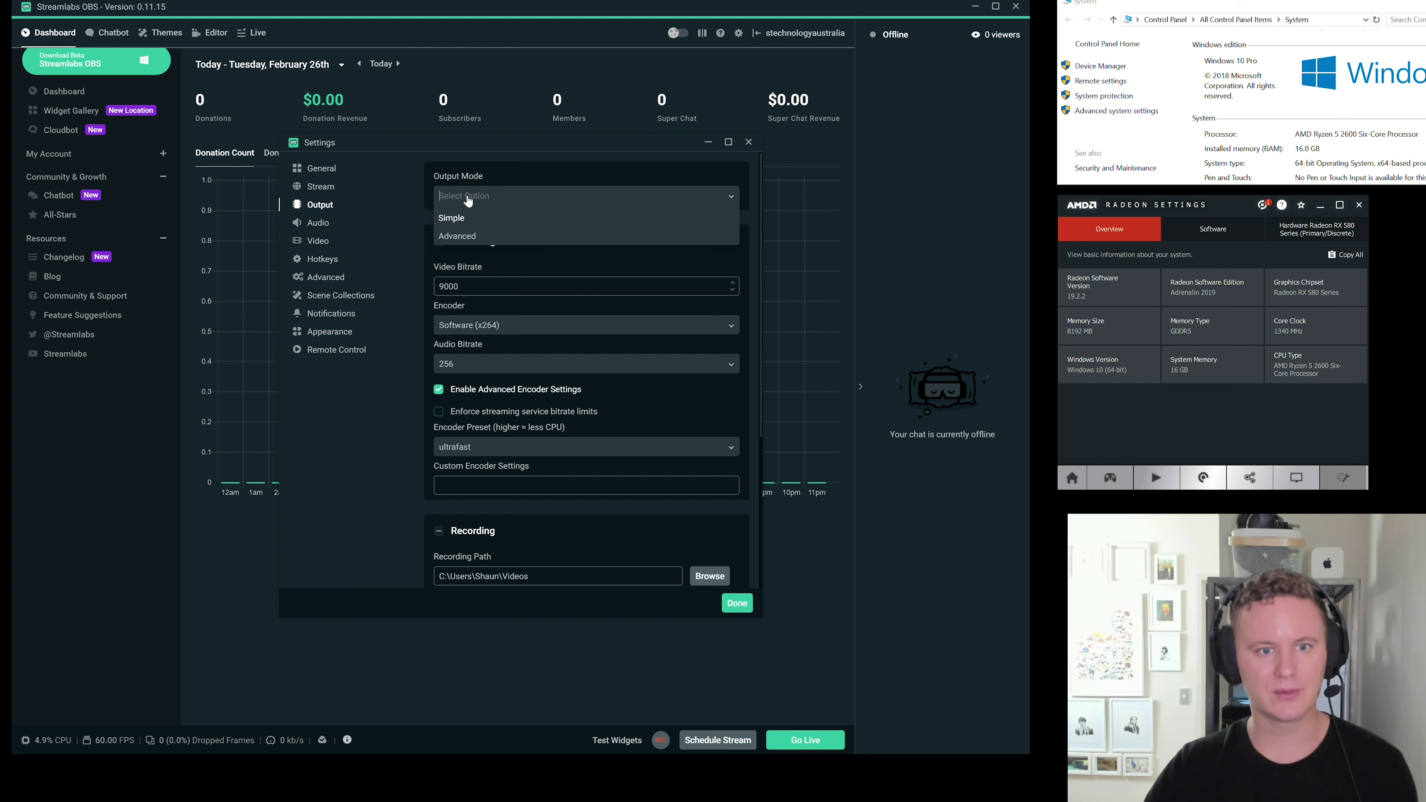
pyautogui.click(471, 270)
pyautogui.doubleClick(449, 287)
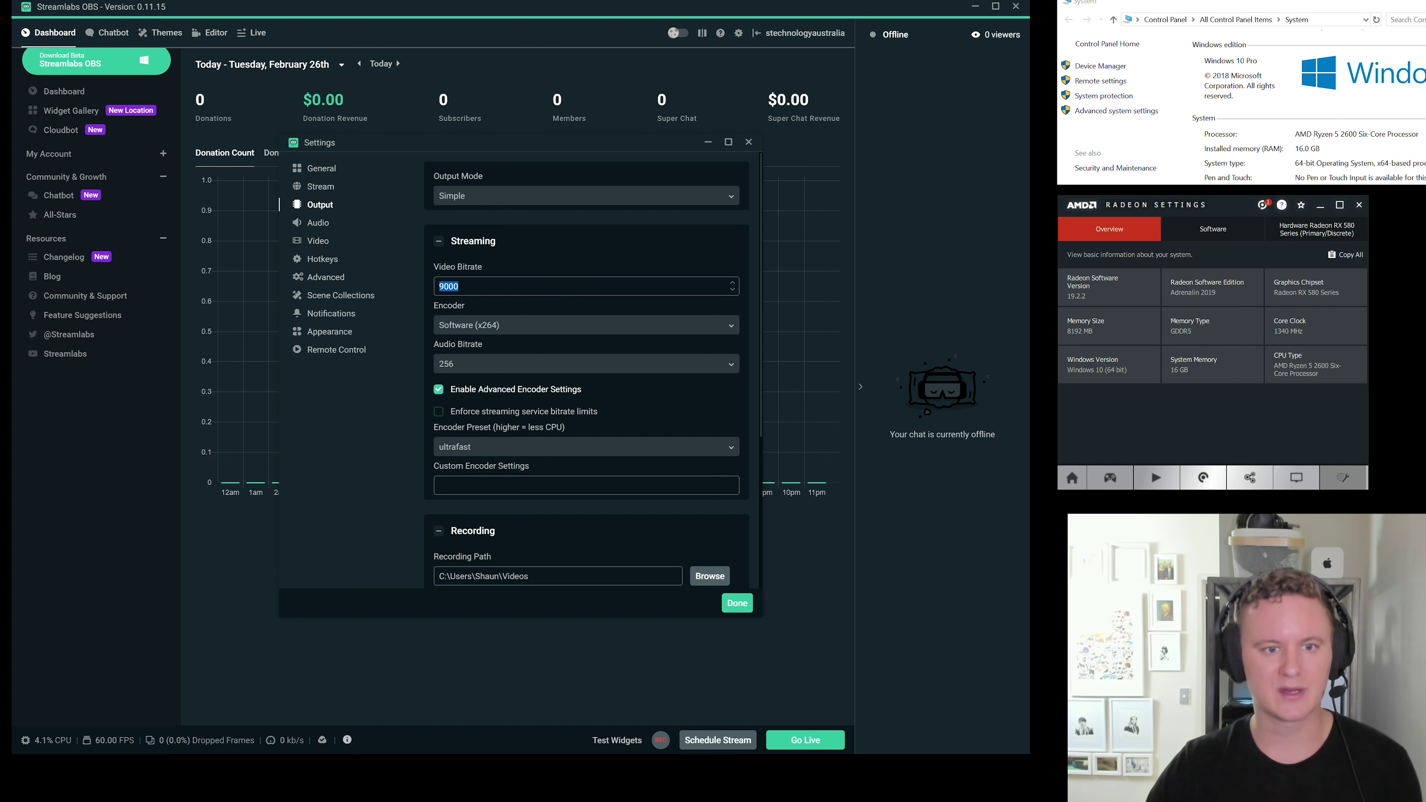
pyautogui.click(468, 324)
pyautogui.click(475, 348)
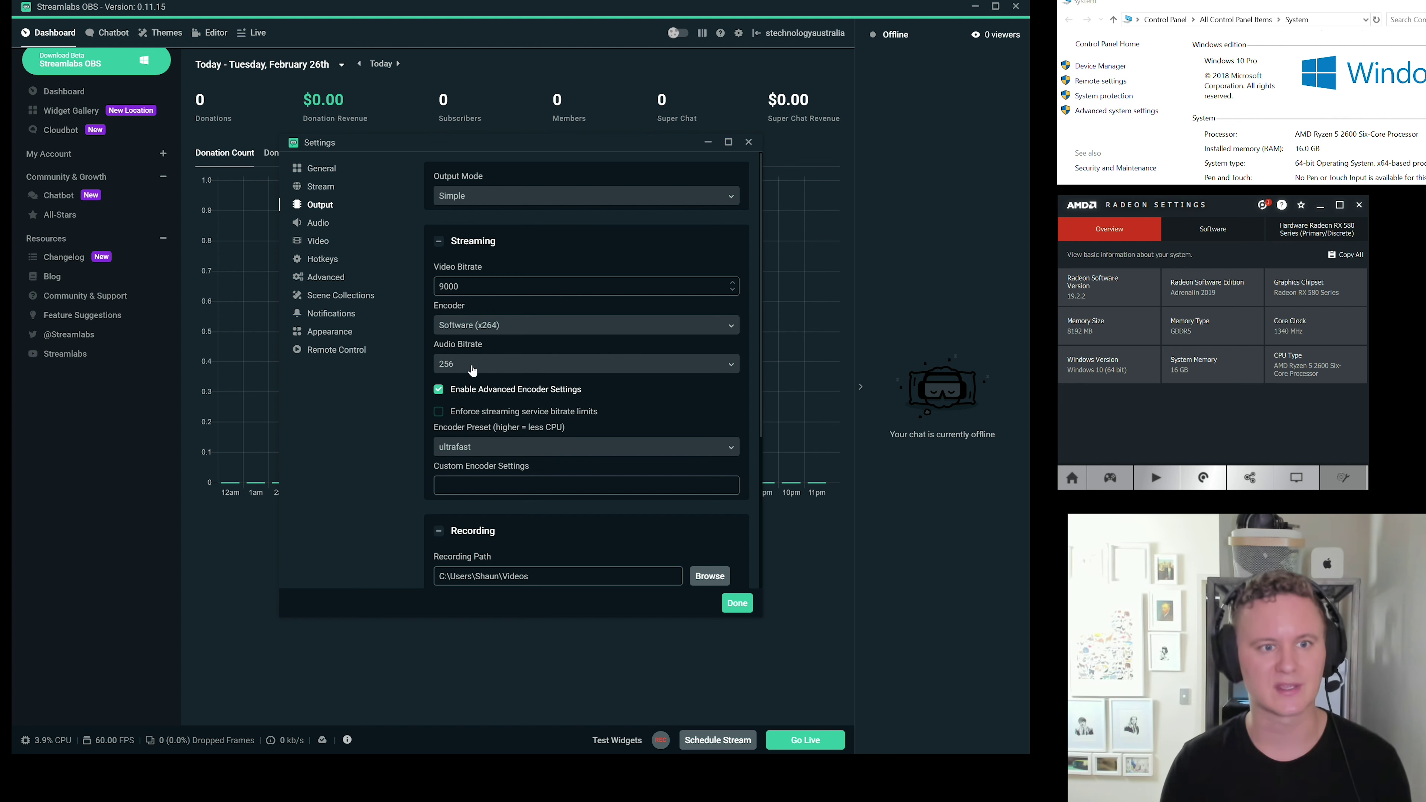
# Step: Examine the output resolution and common FPS choices in the video settings, keep 60 FPS, and finish the settings
pyautogui.click(319, 246)
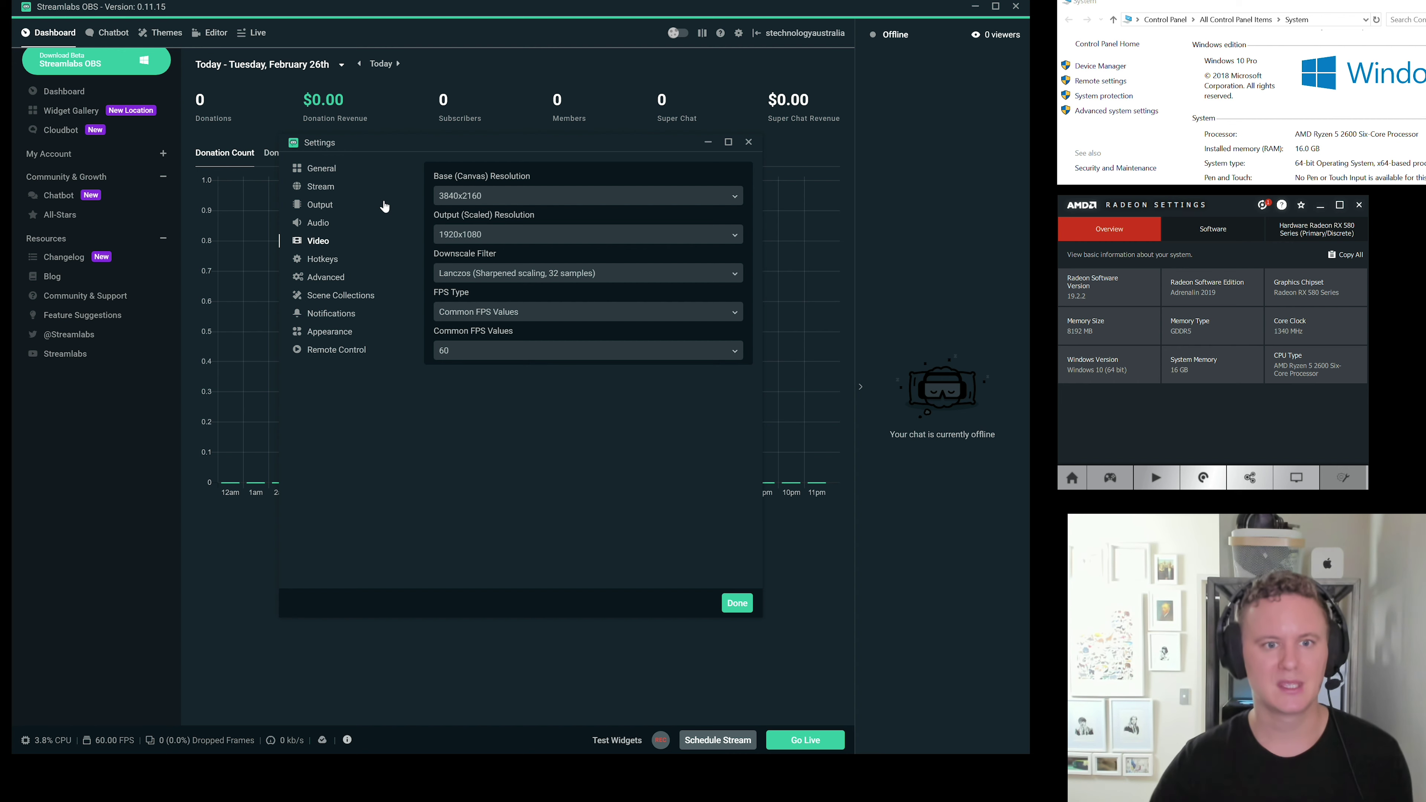
pyautogui.click(465, 235)
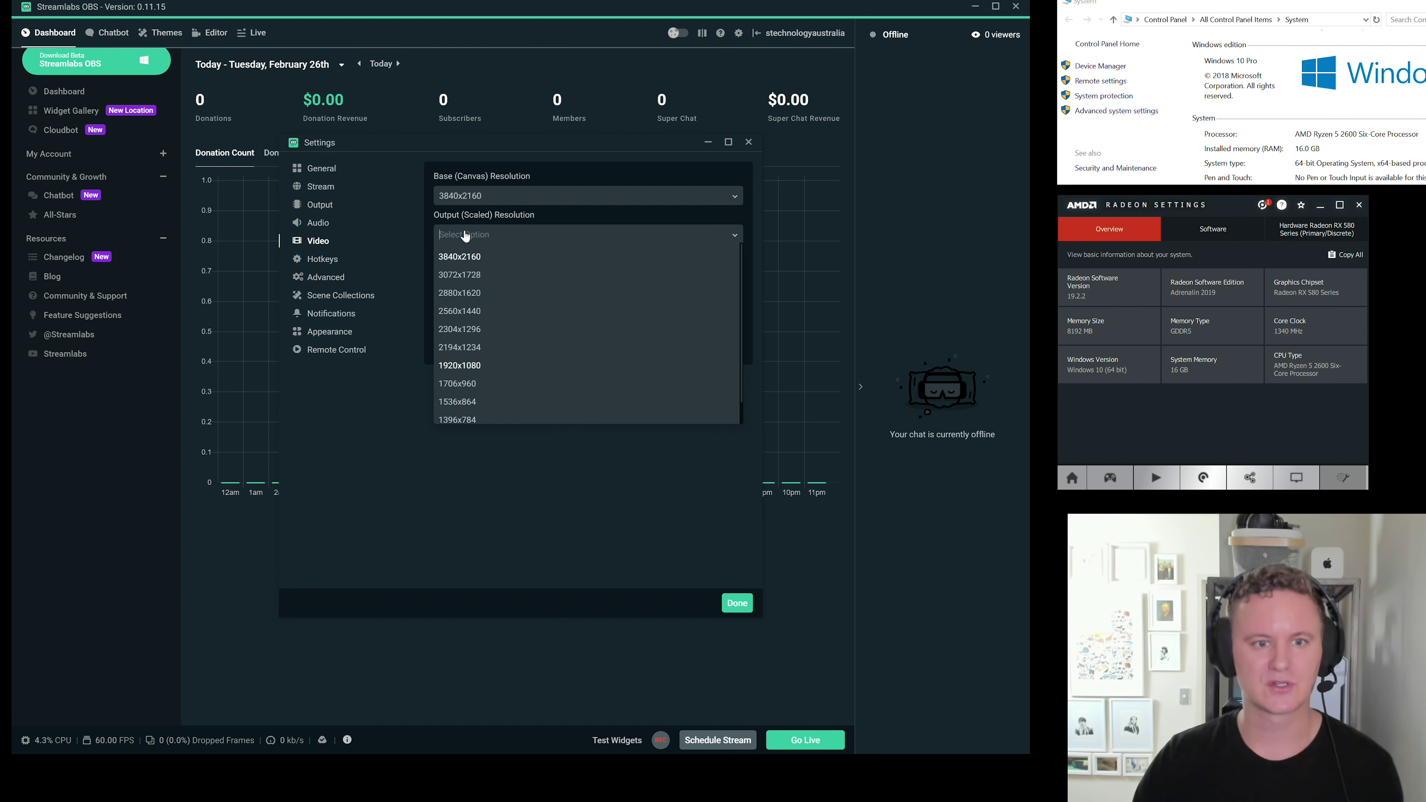
pyautogui.click(452, 238)
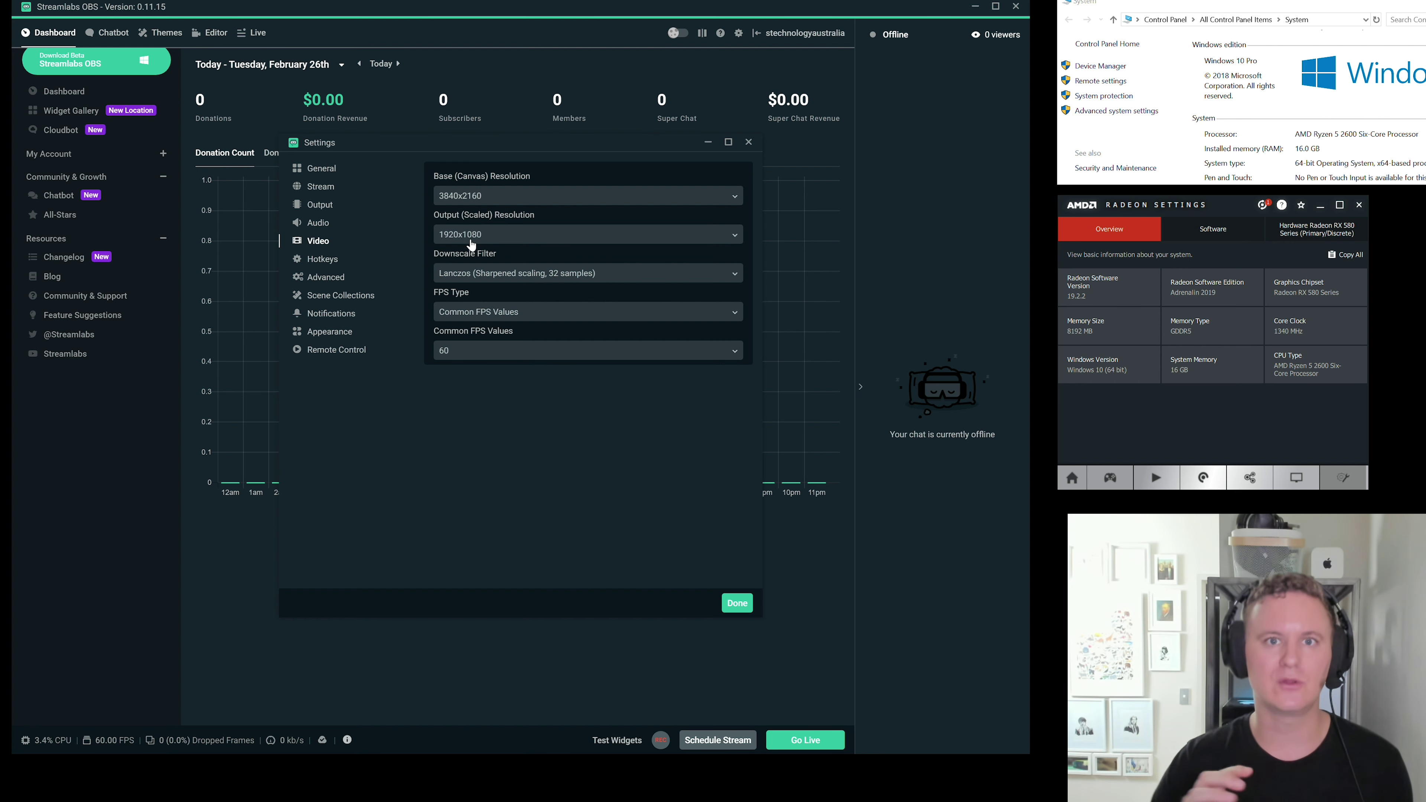
pyautogui.click(468, 351)
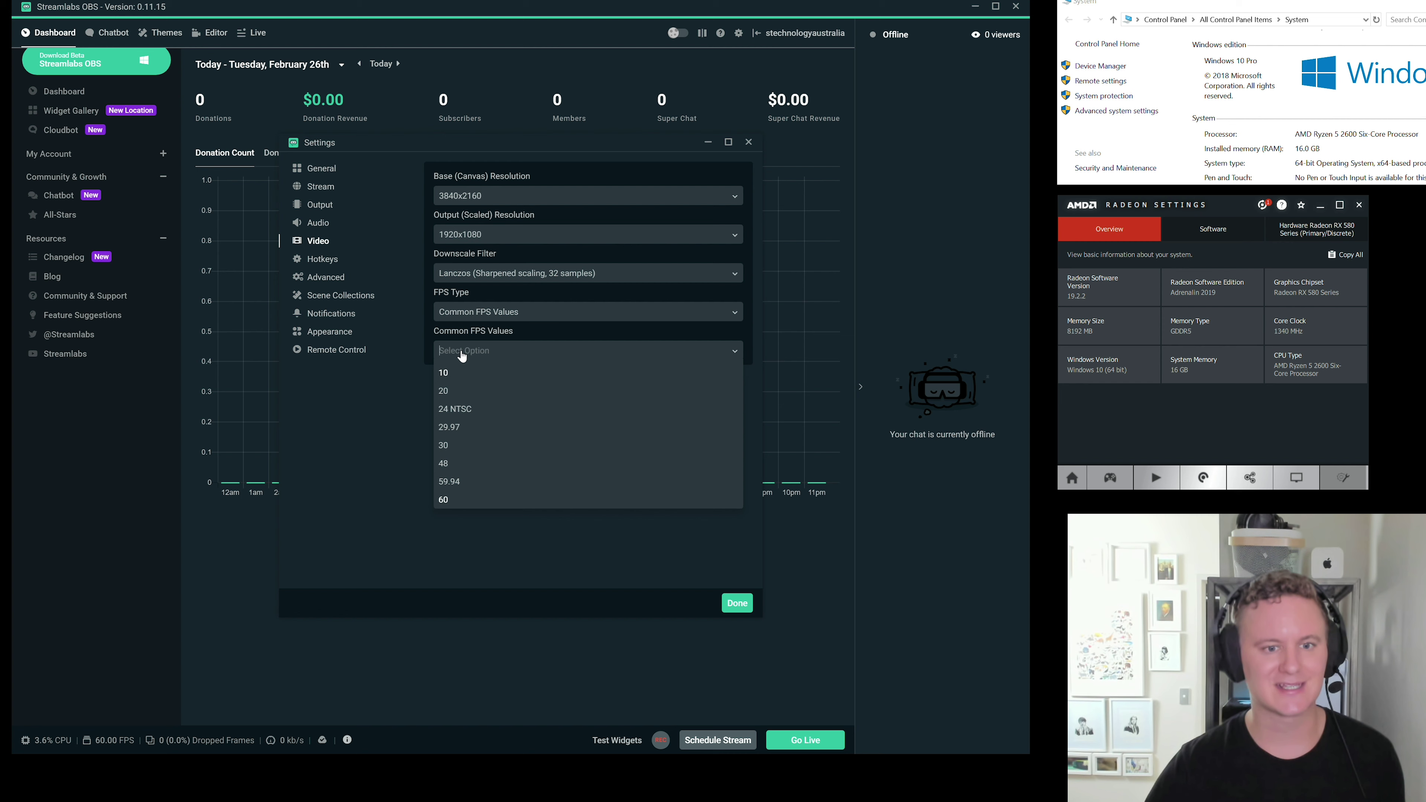
pyautogui.click(443, 363)
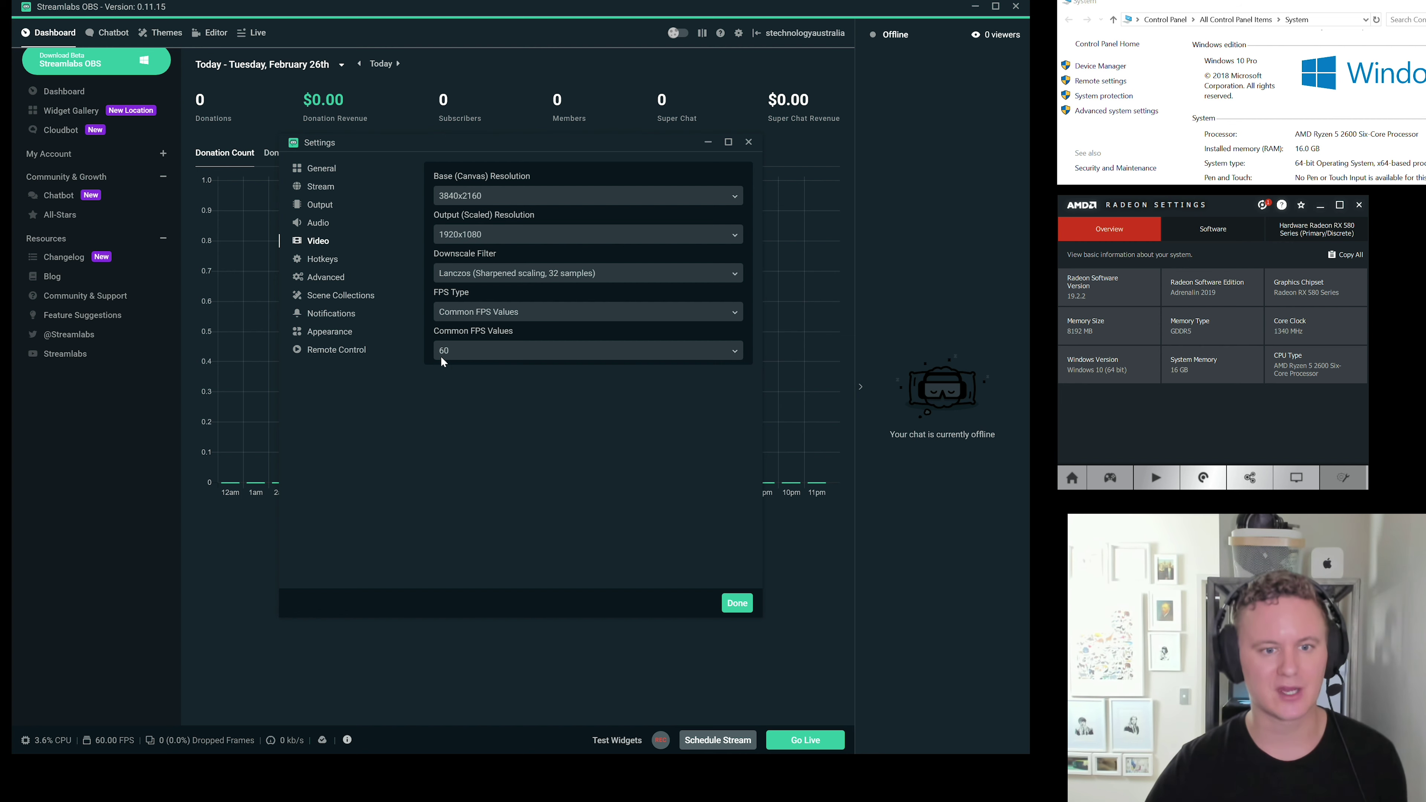
pyautogui.click(495, 358)
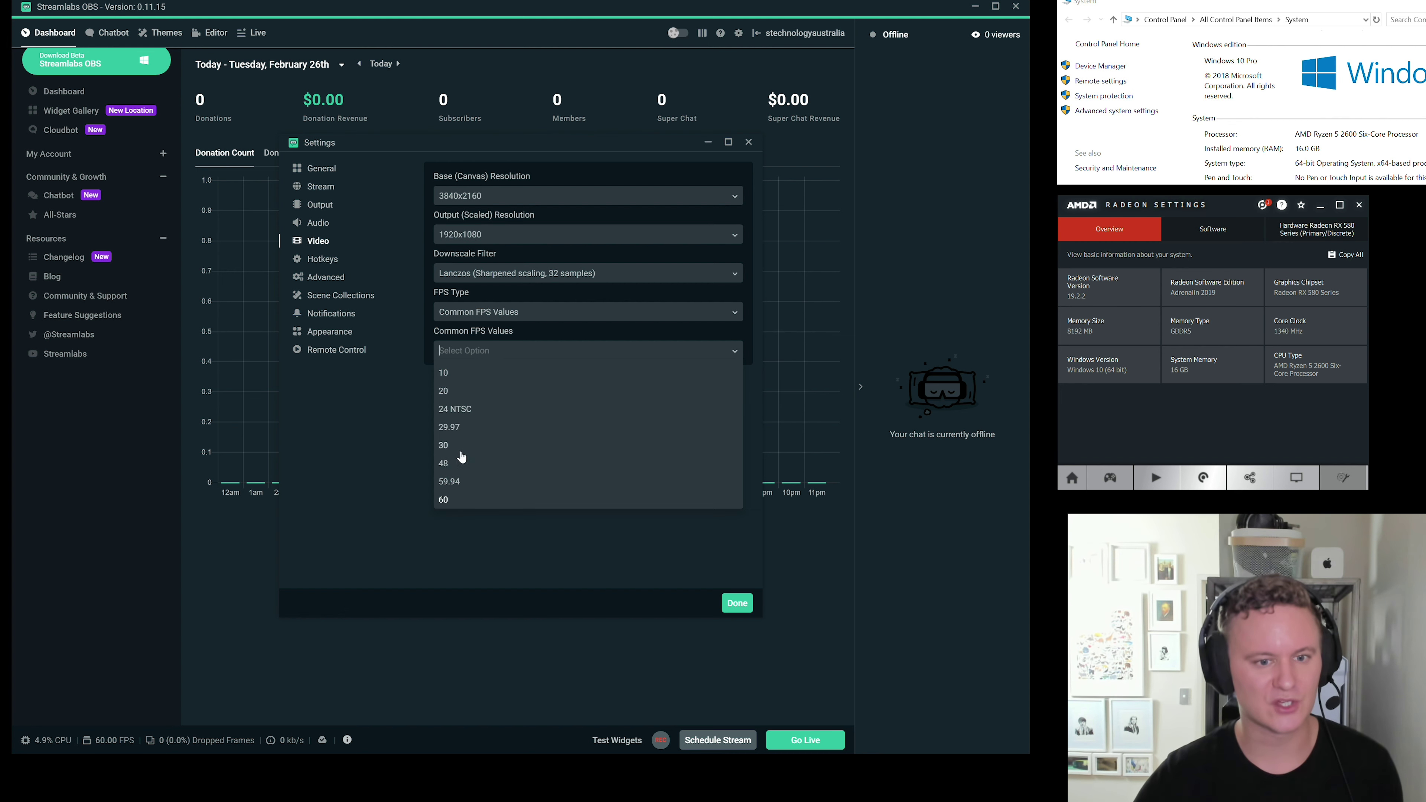
pyautogui.click(444, 500)
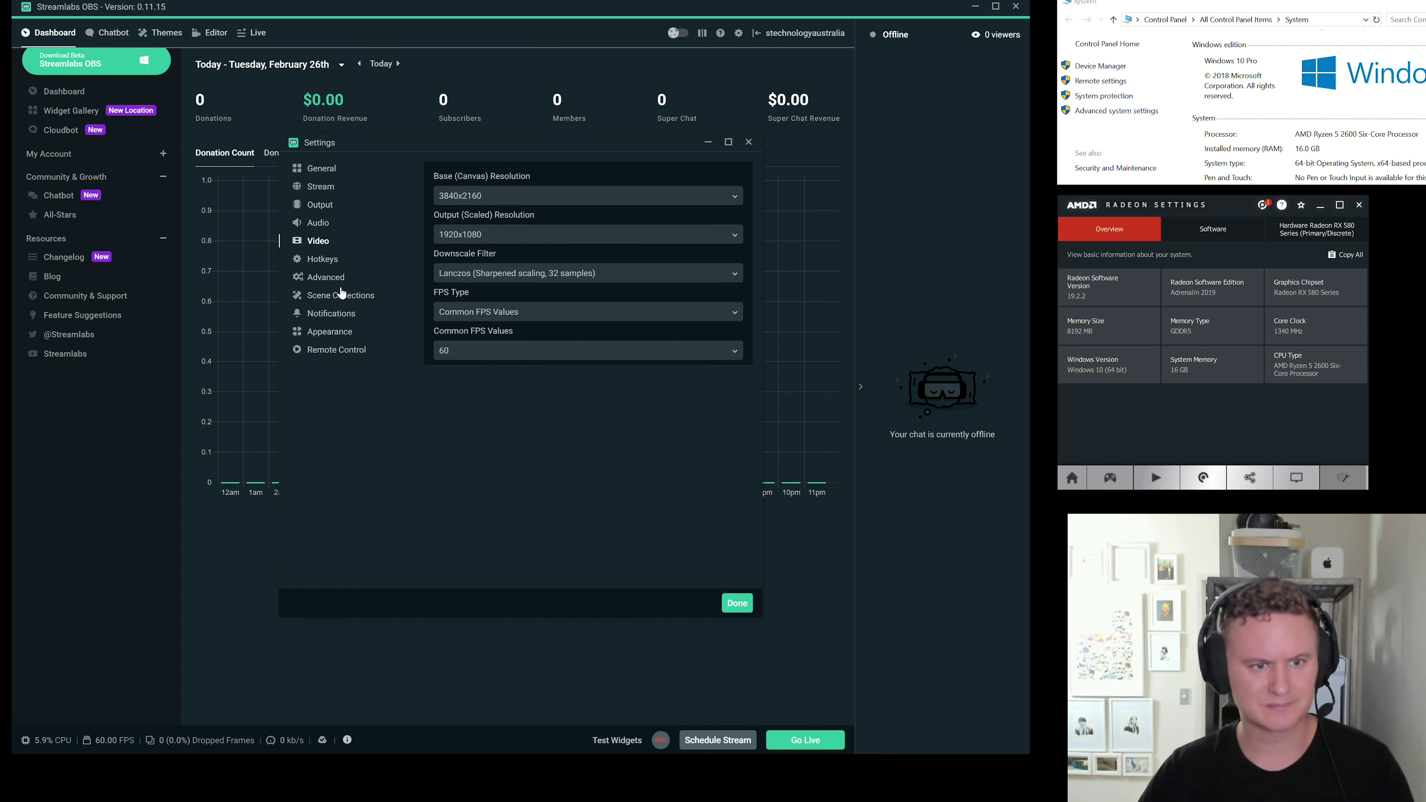
pyautogui.click(737, 604)
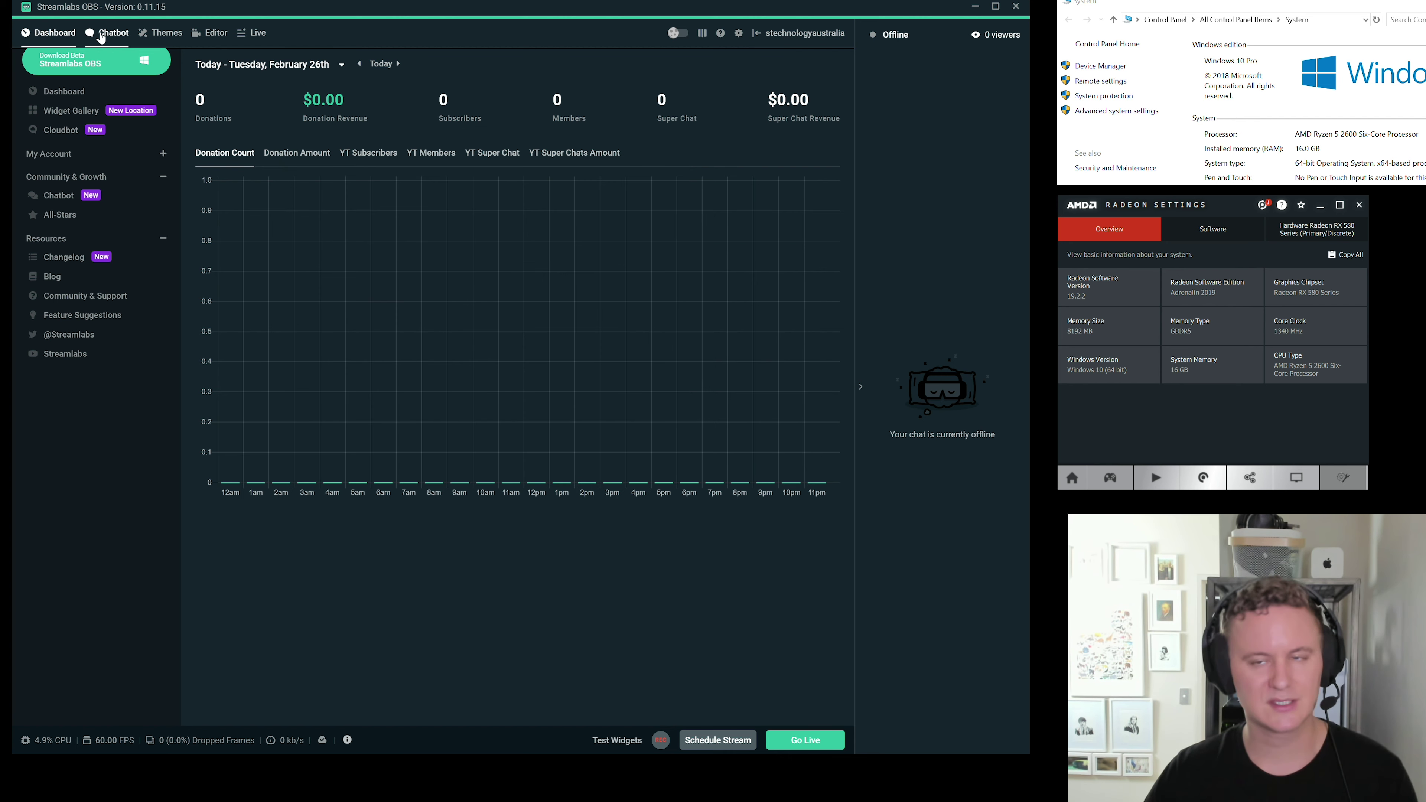
# Step: Bring up the go-live confirmation and cancel it, and browse the scene themes library
pyautogui.click(821, 747)
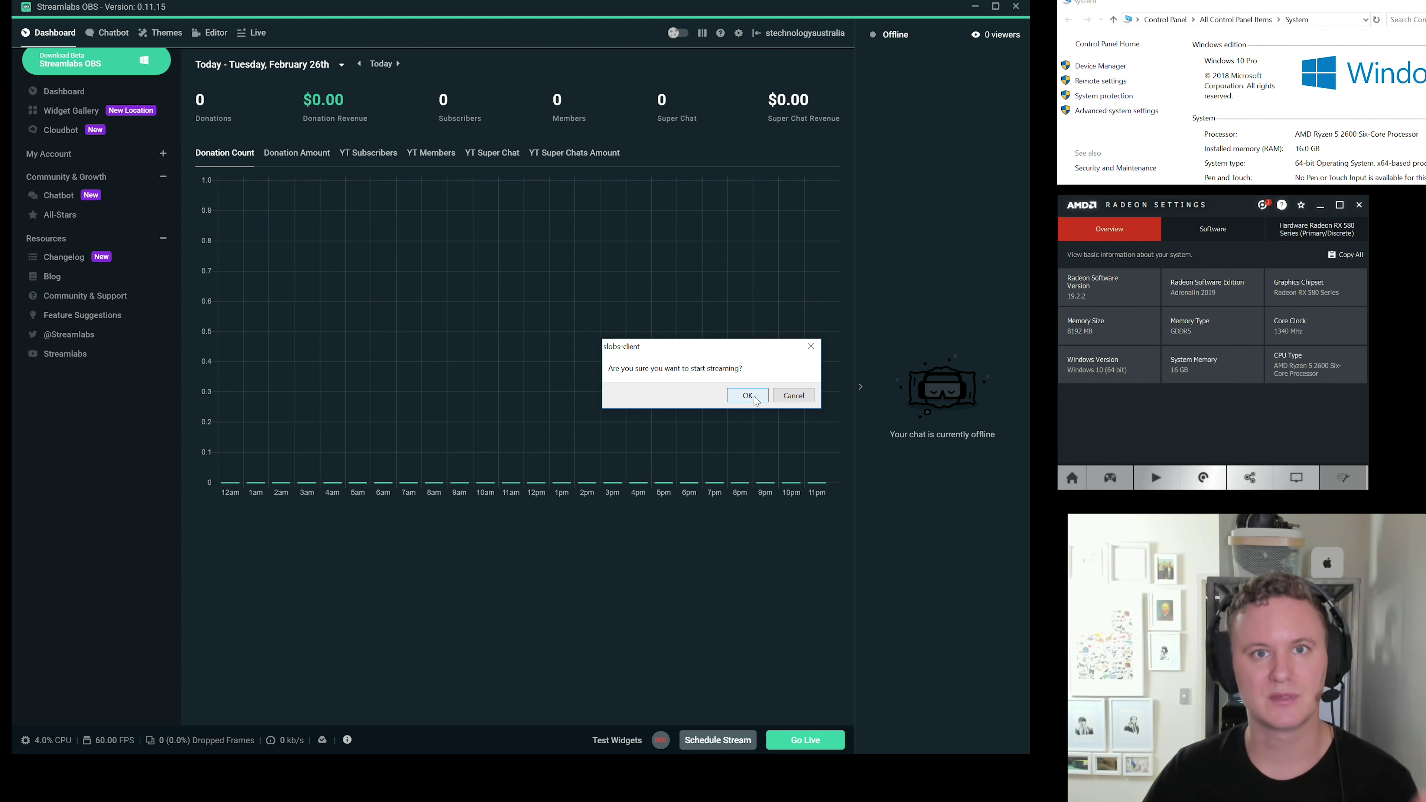
pyautogui.click(789, 402)
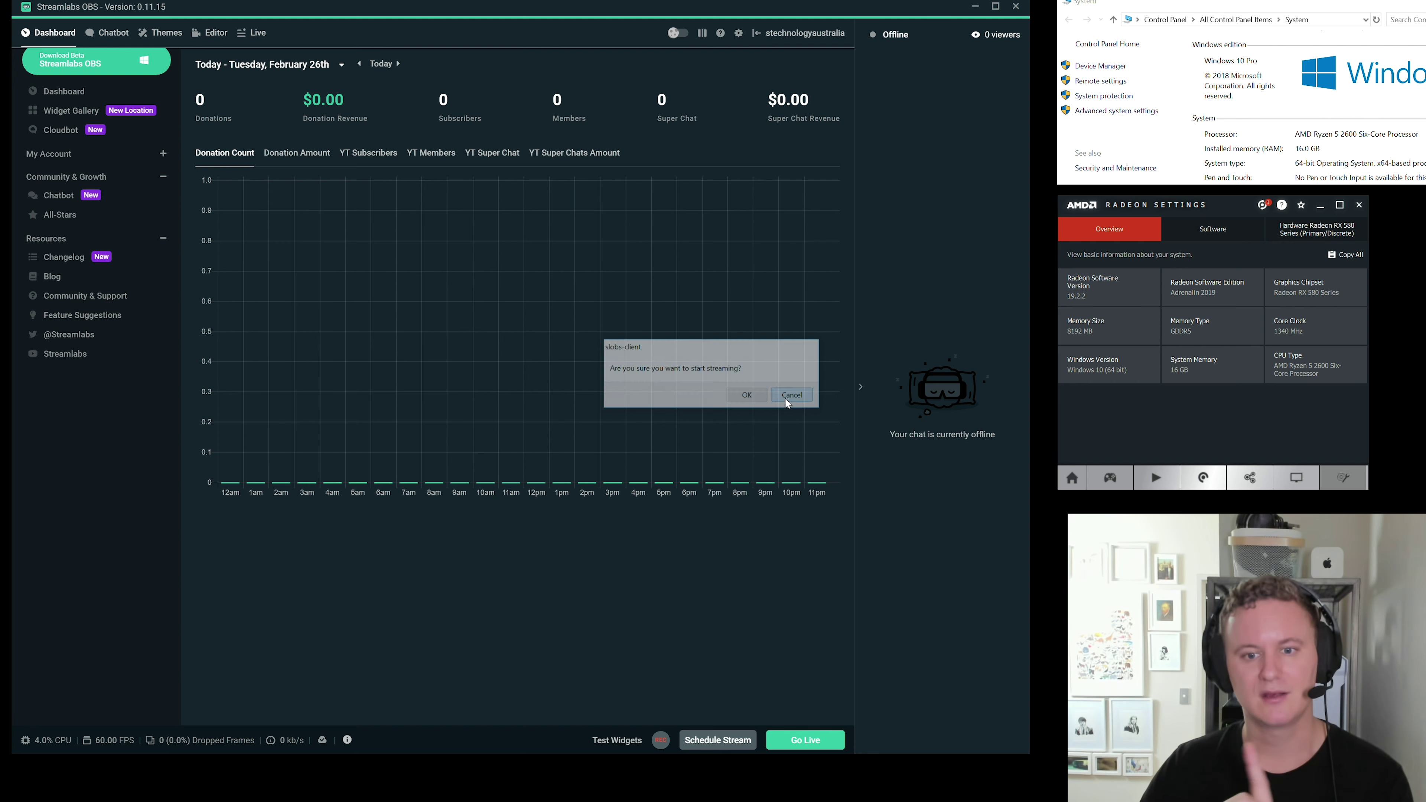
pyautogui.click(178, 34)
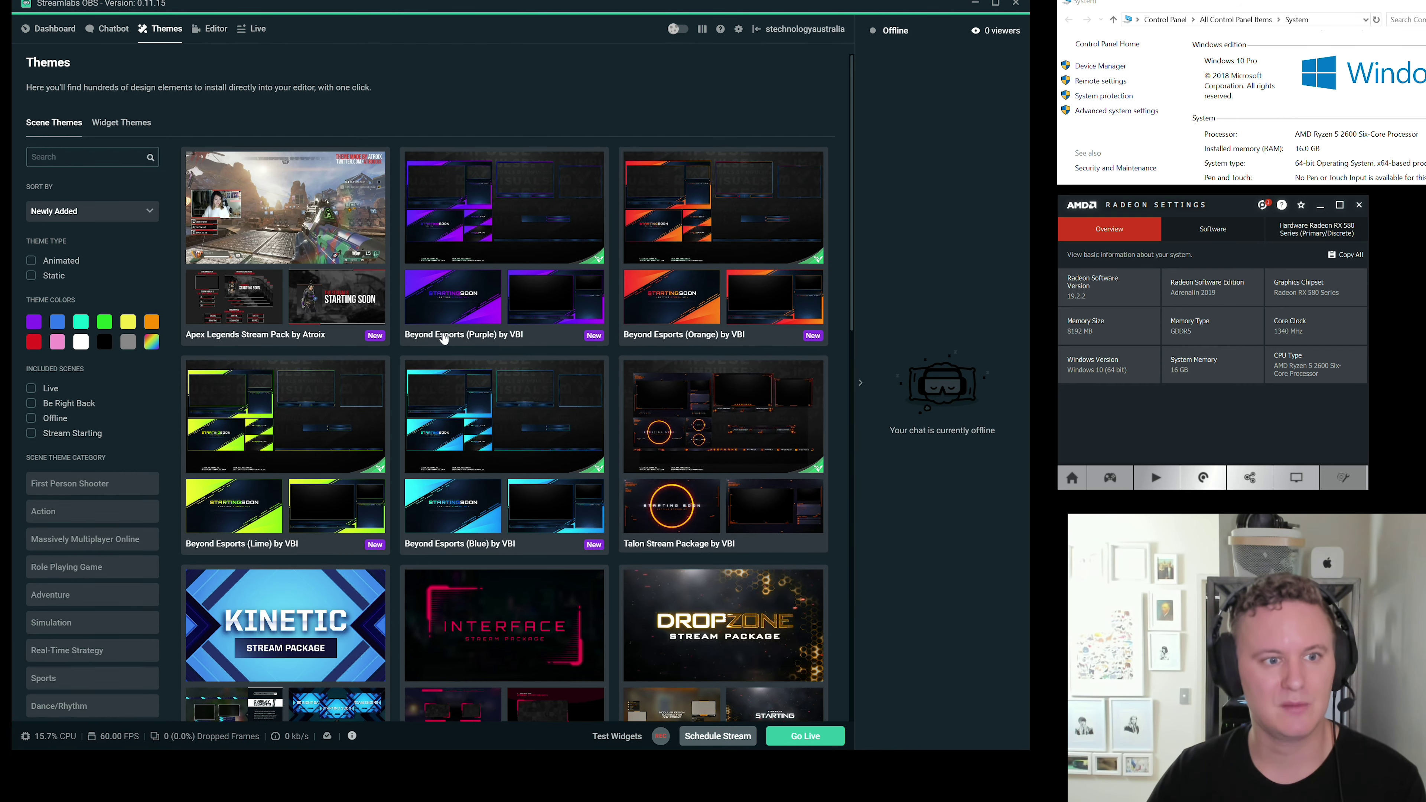
pyautogui.scroll(-12, 443, 340)
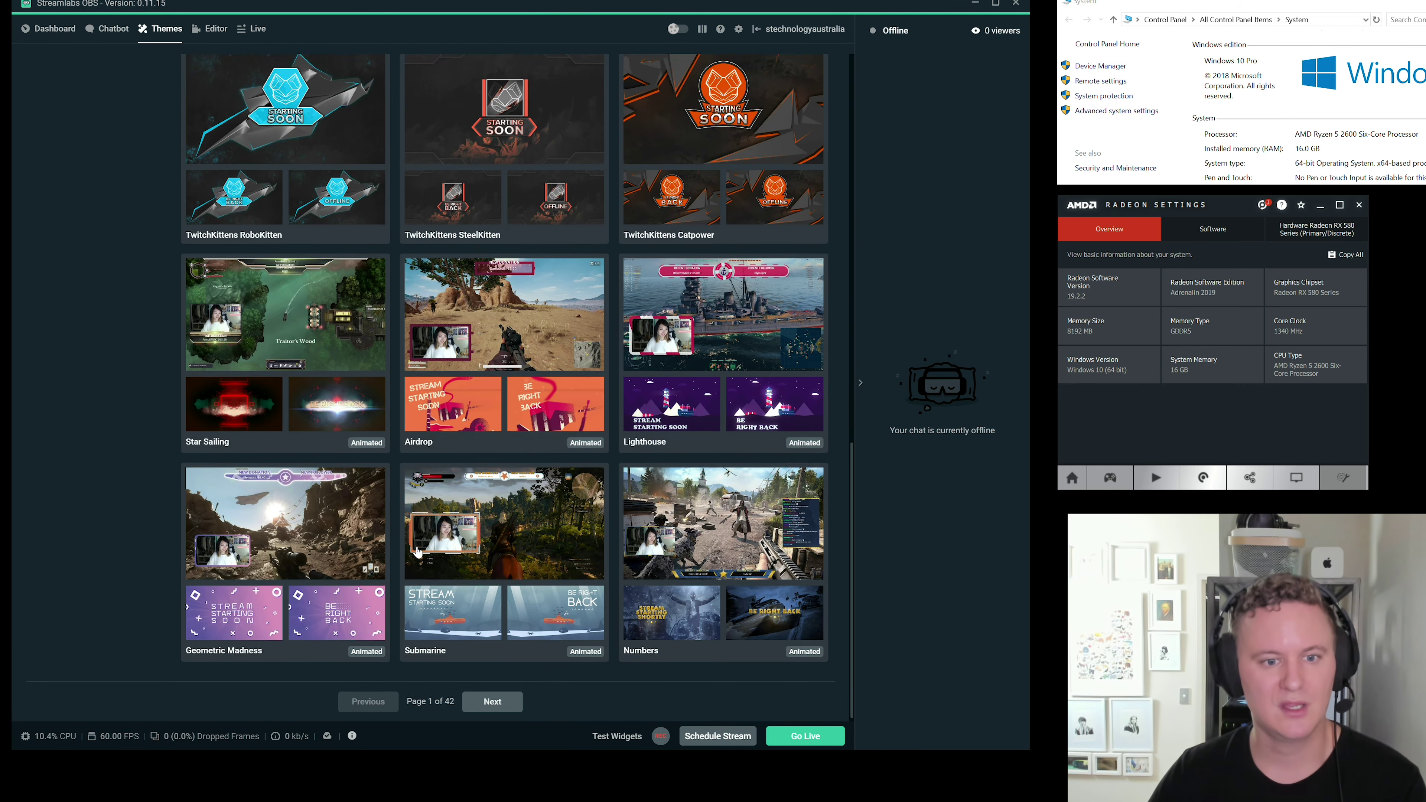
pyautogui.scroll(8, 418, 551)
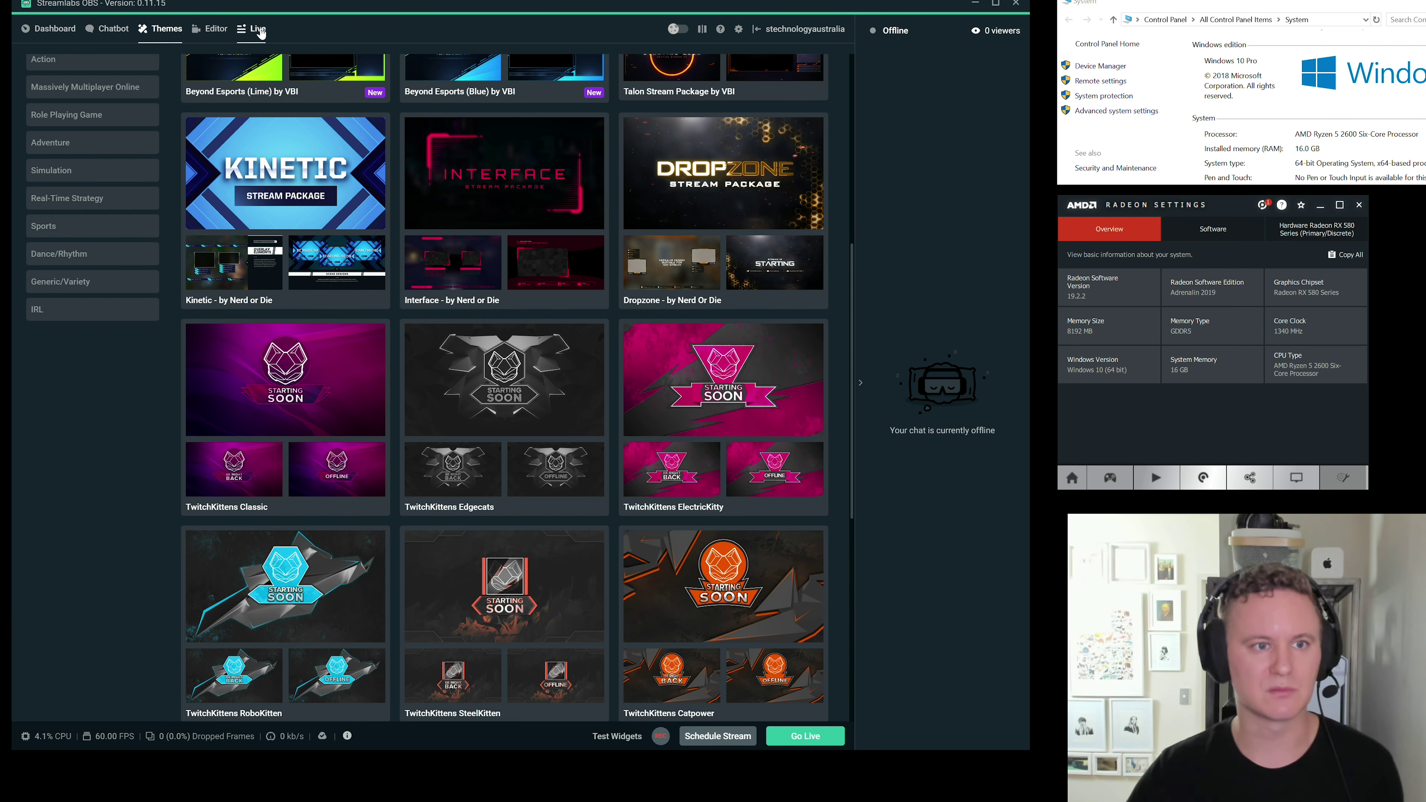
# Step: In the scene editor, inspect the Intermission scene's YouTube name and webcam sources, and switch to Live Scene
pyautogui.click(209, 29)
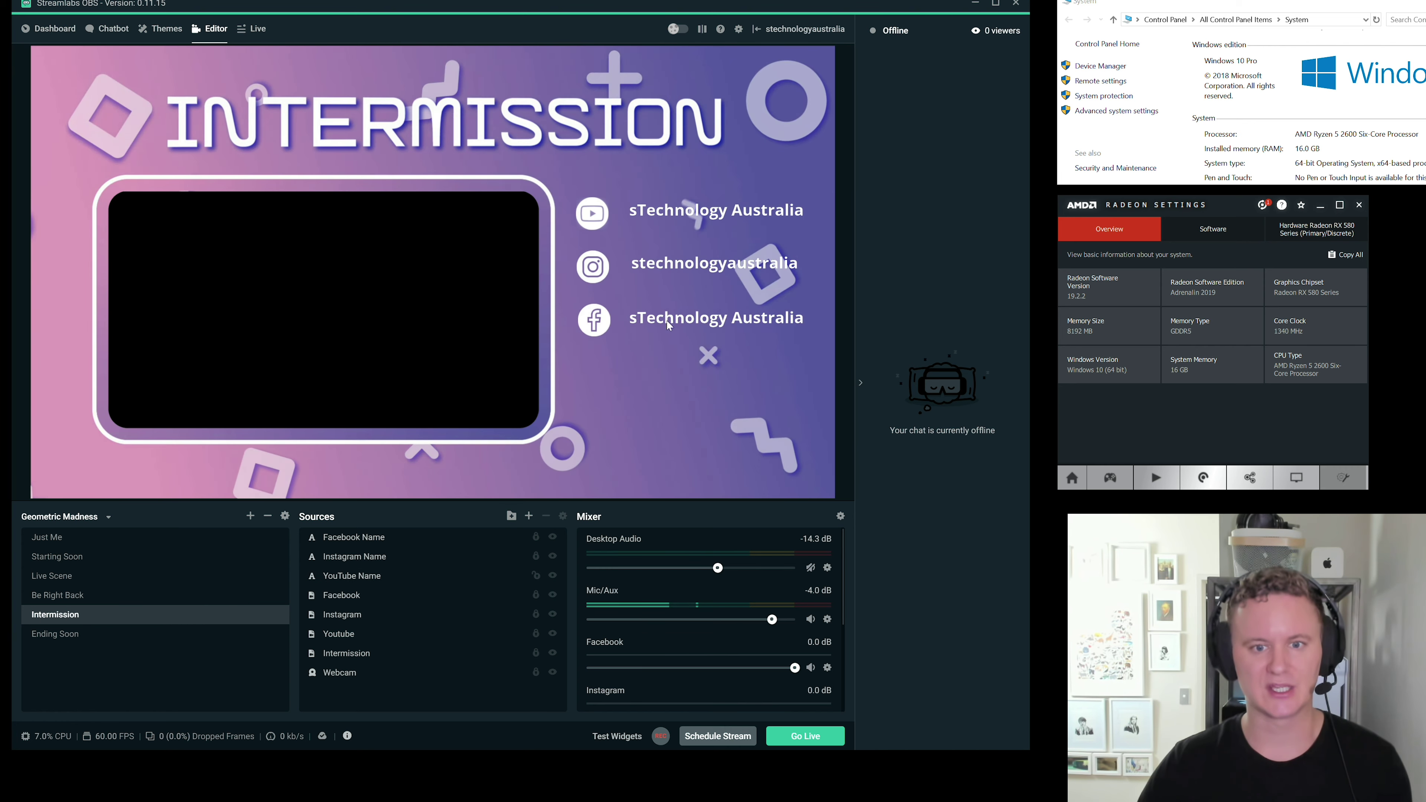
pyautogui.click(684, 207)
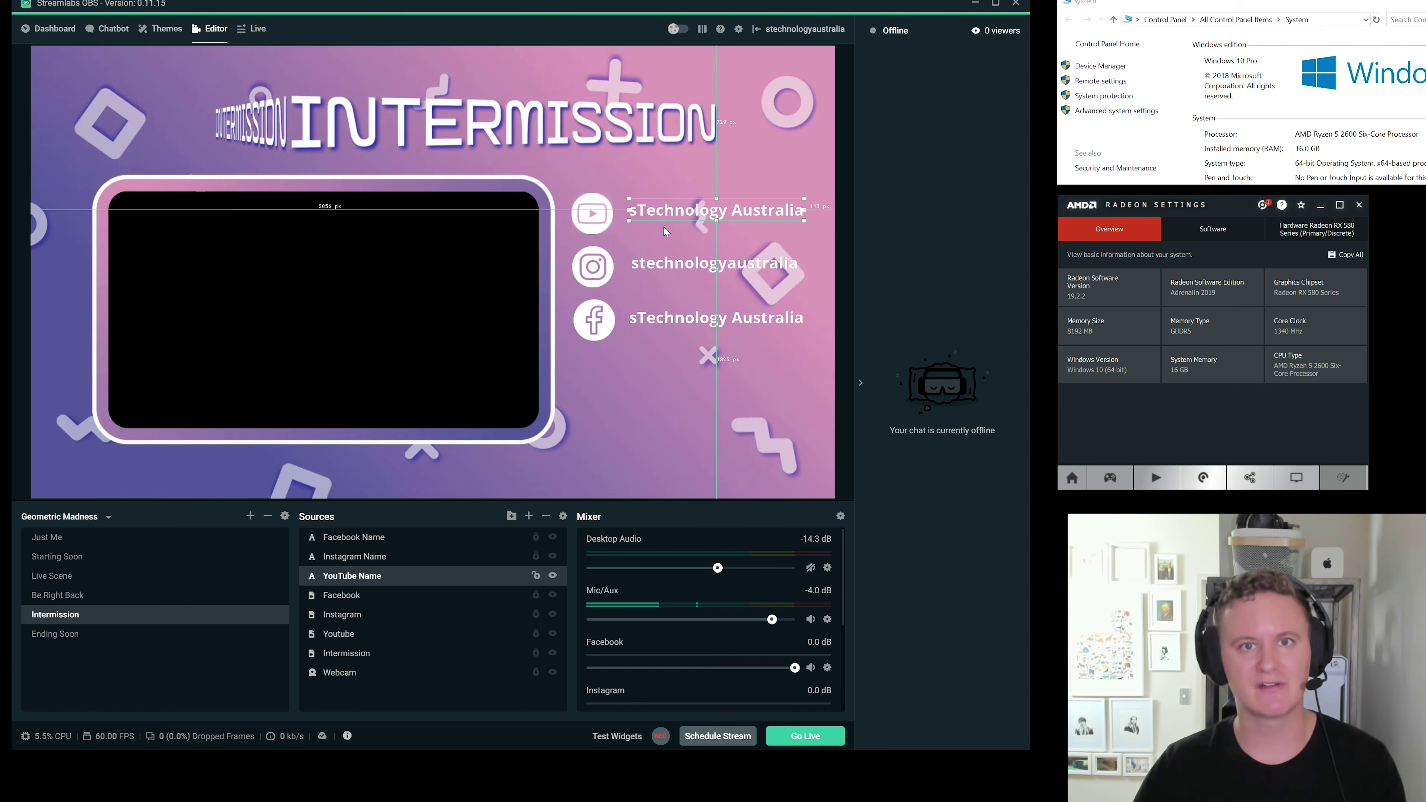
pyautogui.click(51, 539)
pyautogui.click(87, 615)
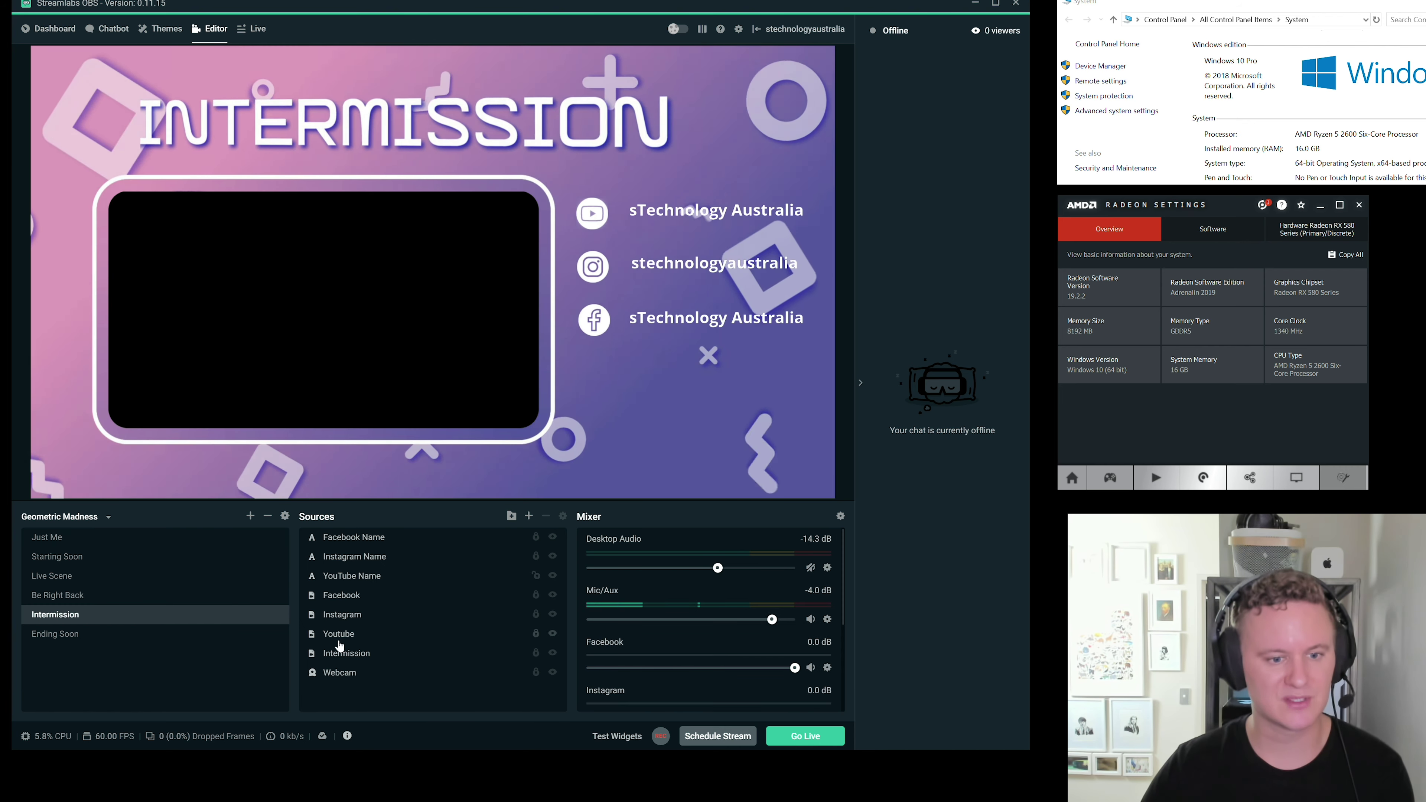
pyautogui.click(336, 672)
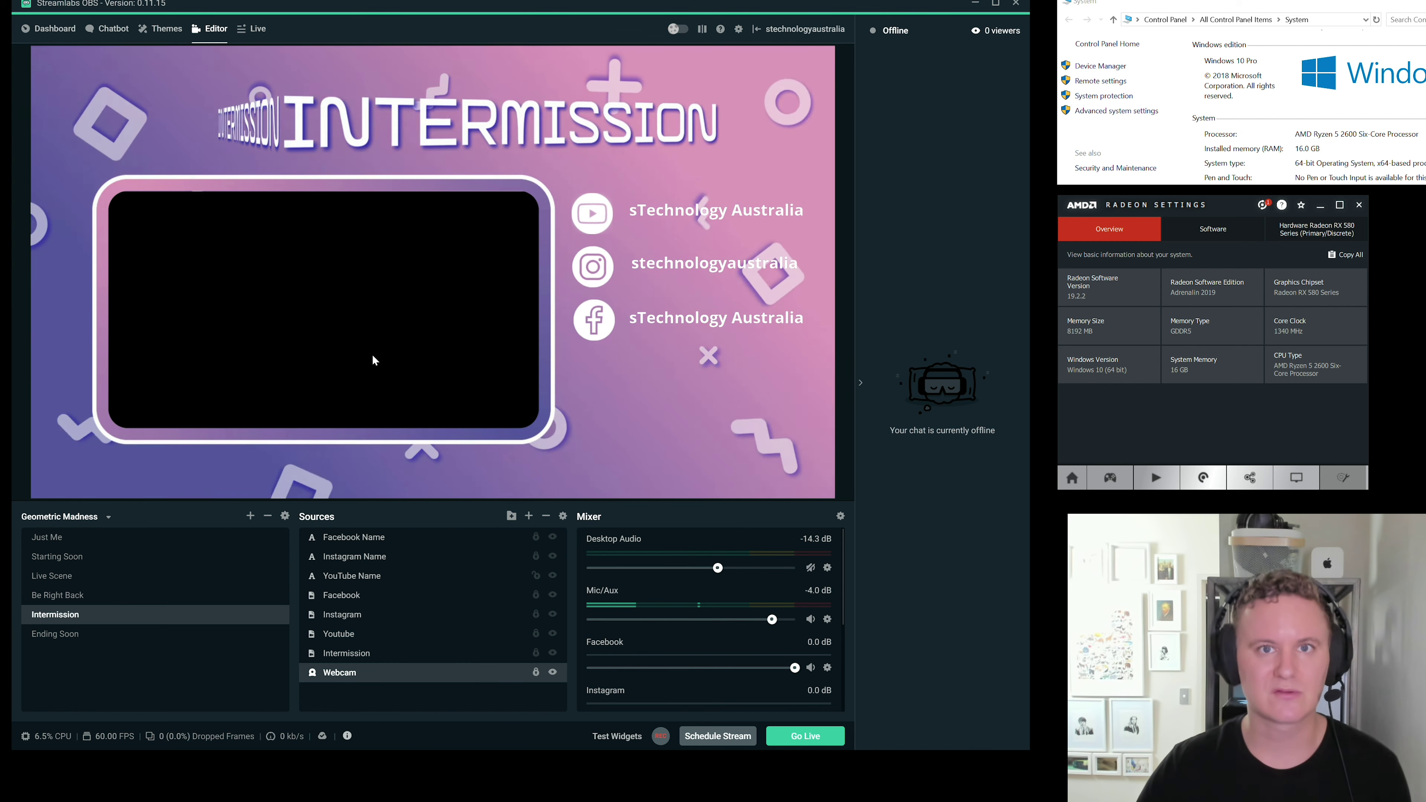
pyautogui.click(69, 579)
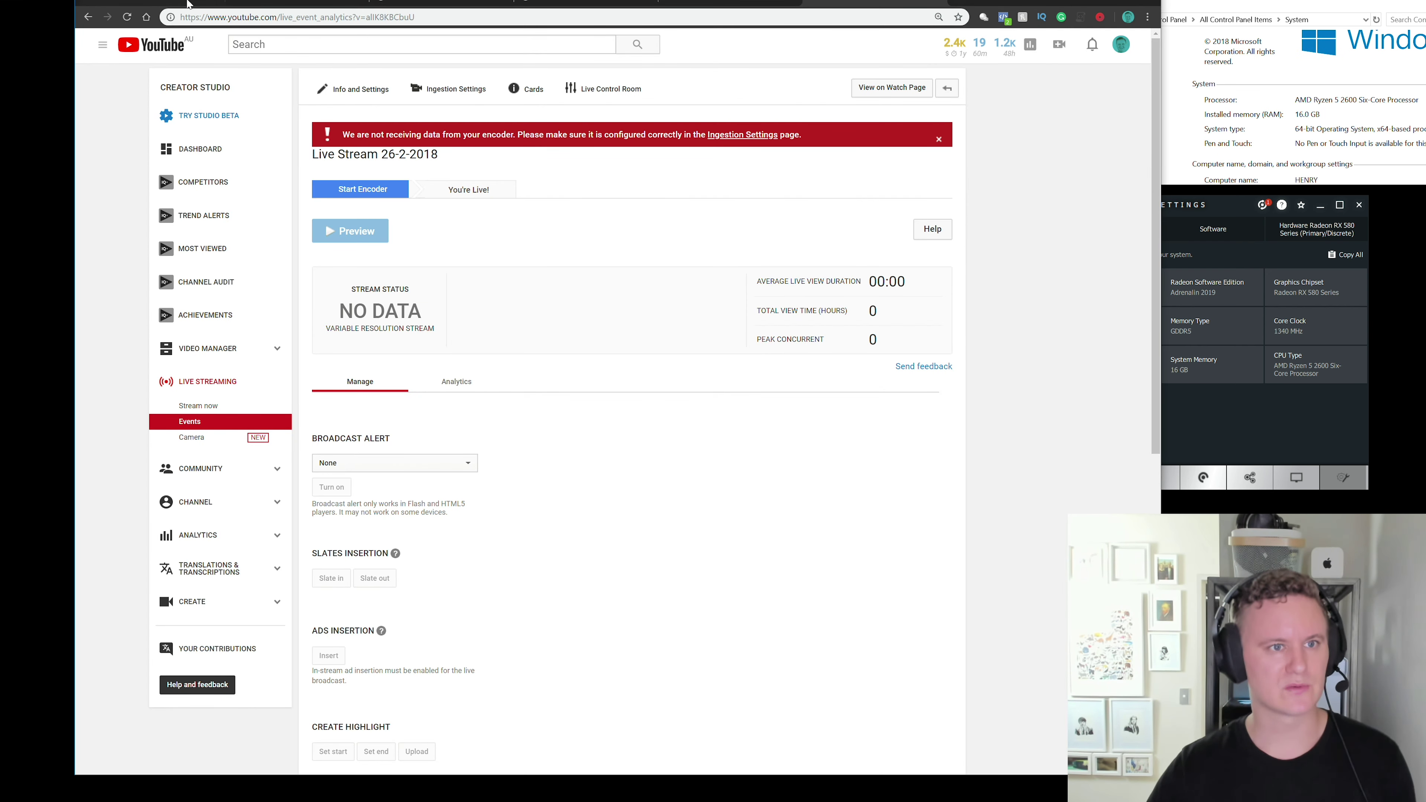
# Step: Review the open browser pages for the PC parts list, speed test, YouTube bitrate guide, Mbps converter and Streamlabs, and return to the Live Control Room
pyautogui.click(189, 3)
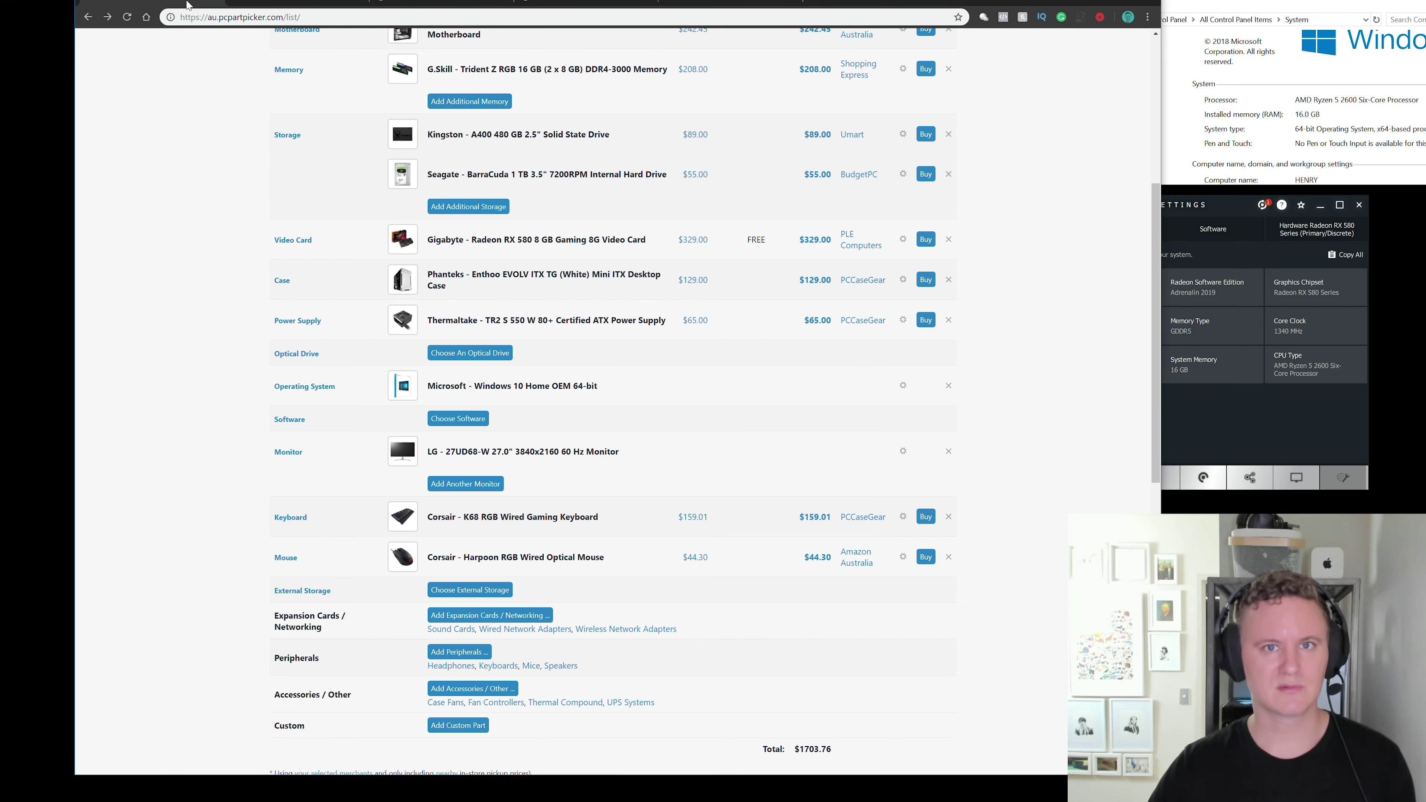
pyautogui.click(298, 8)
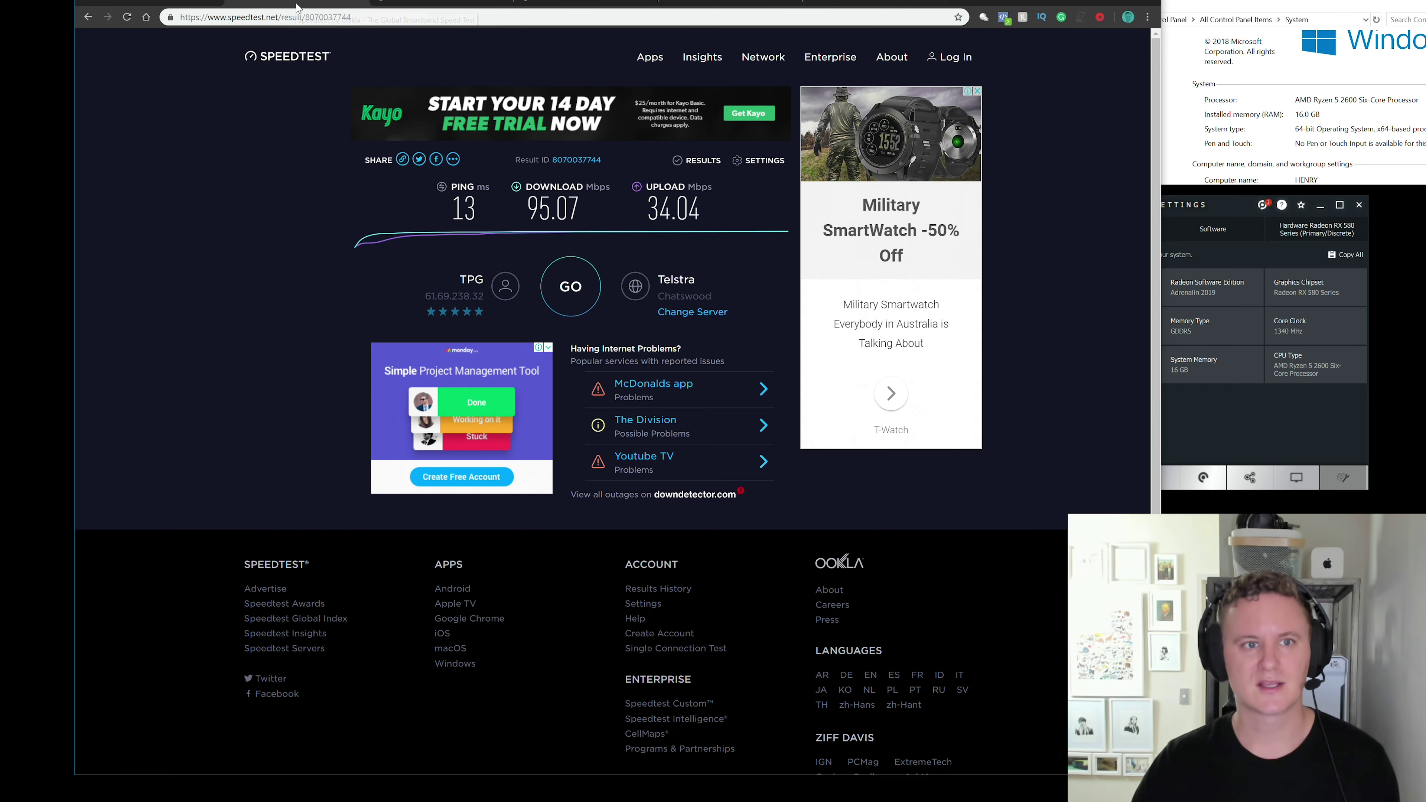
pyautogui.click(447, 6)
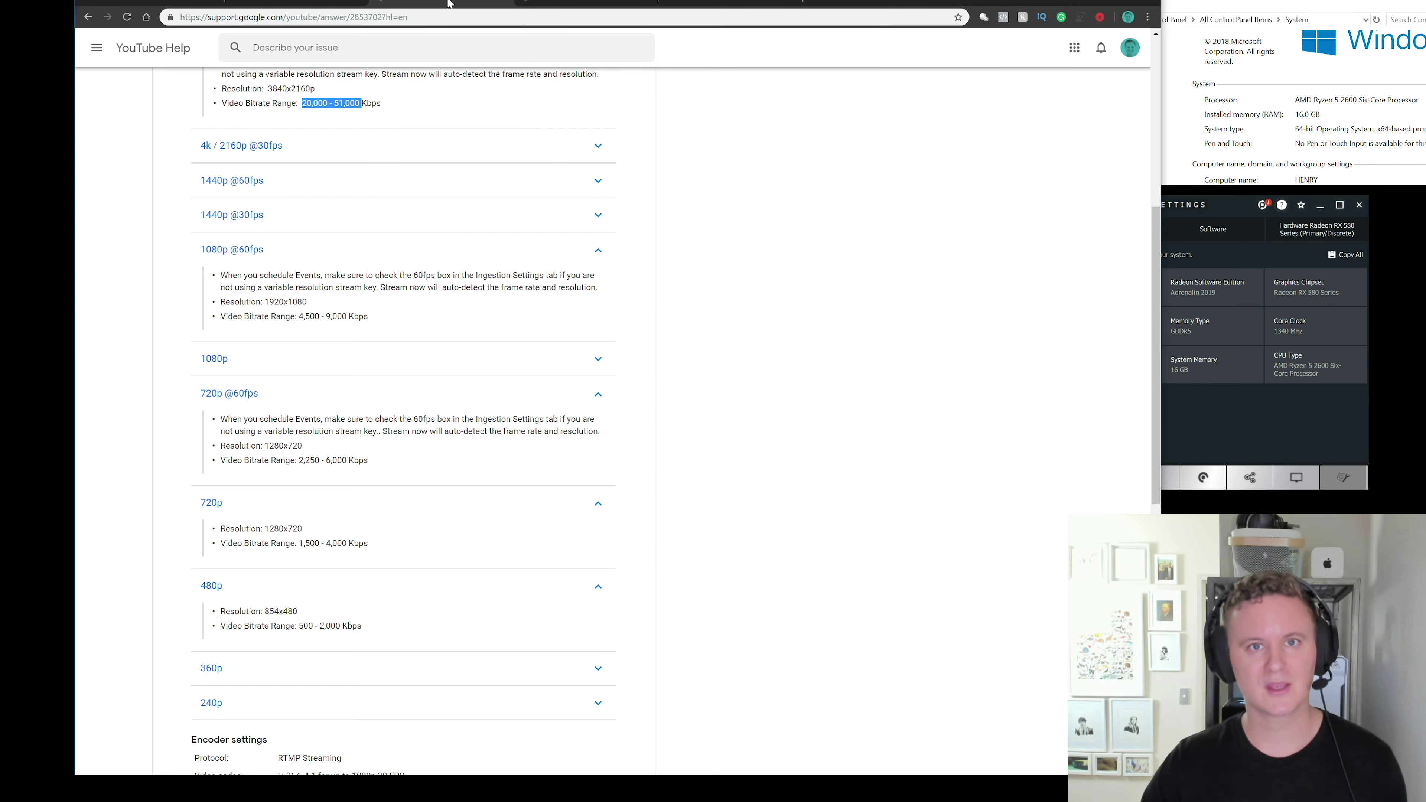
pyautogui.scroll(5, 372, 223)
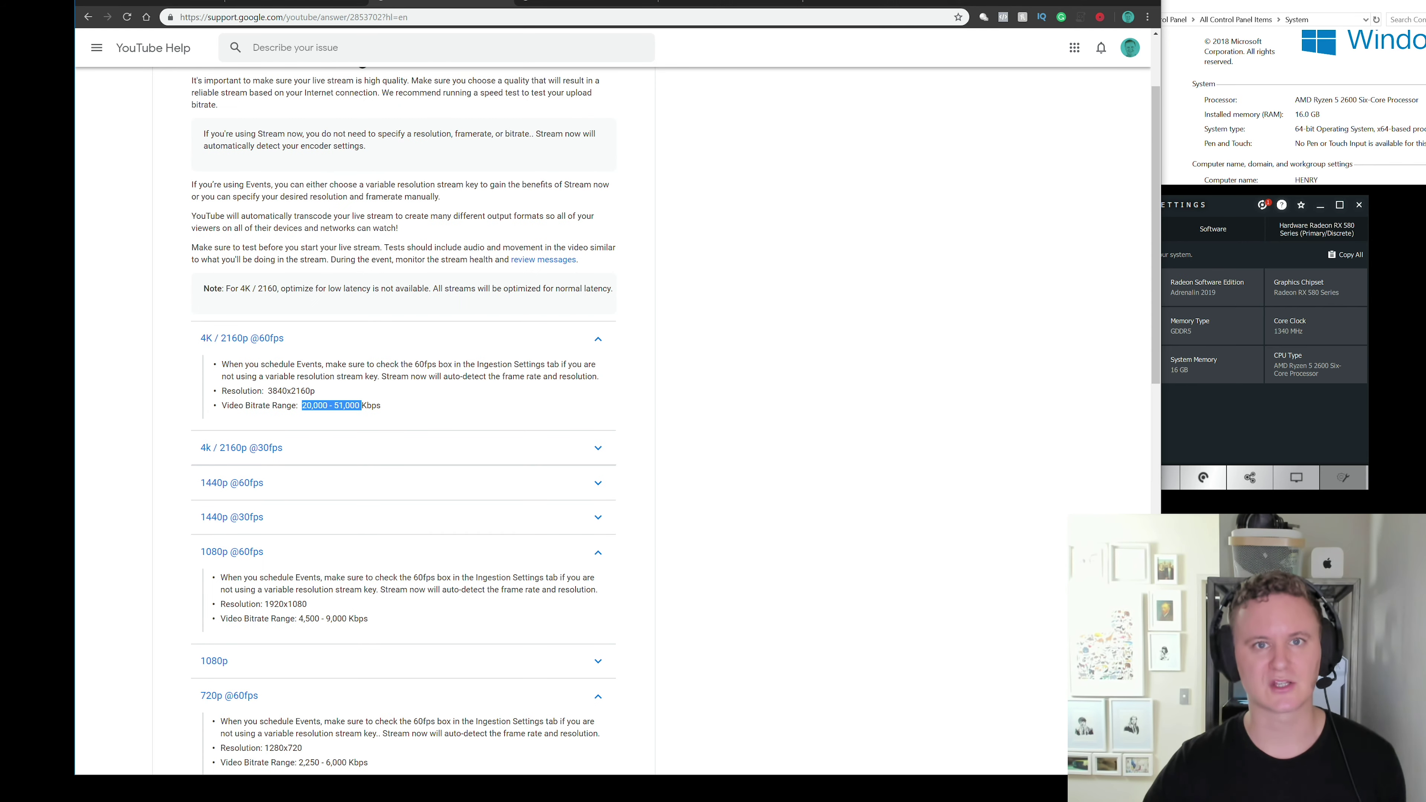
pyautogui.click(571, 9)
pyautogui.click(242, 233)
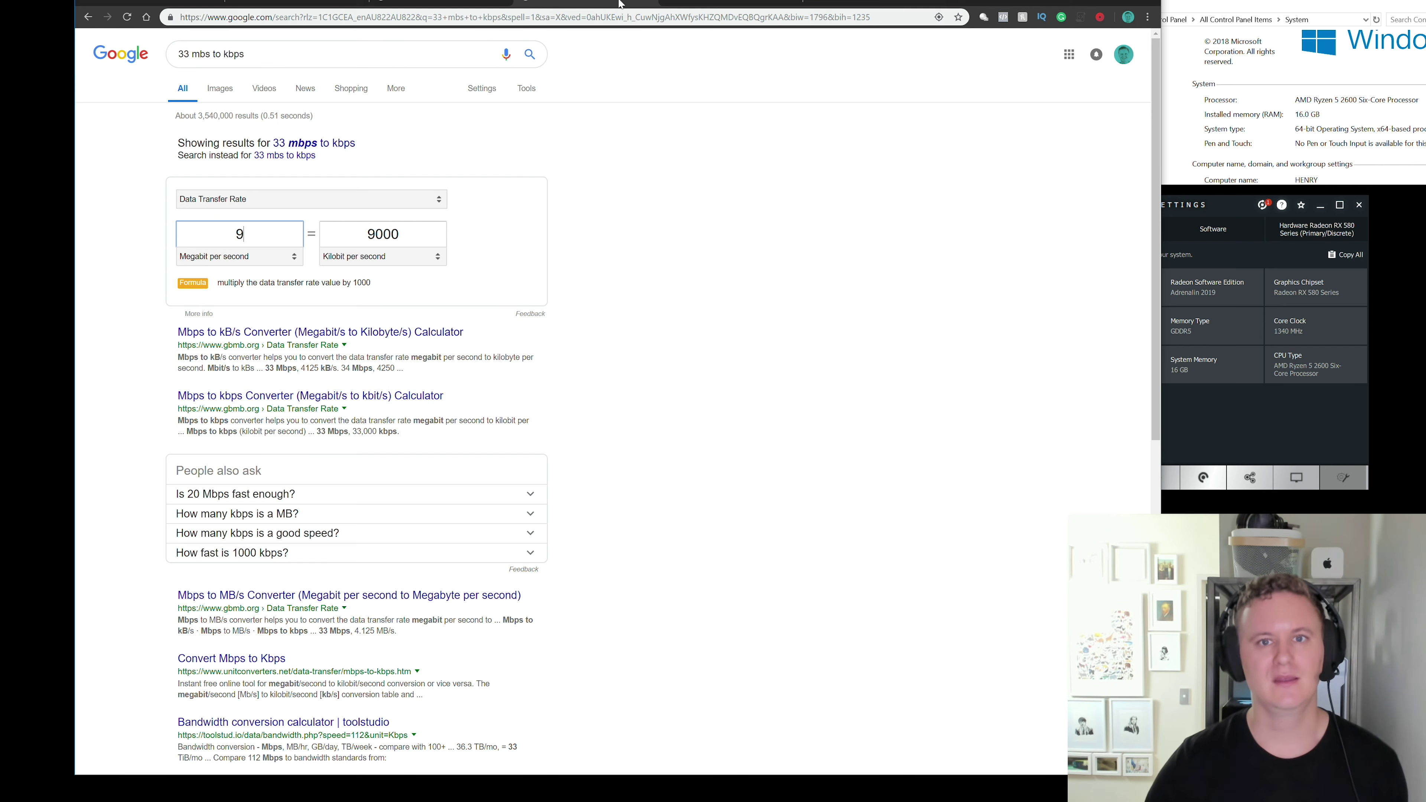
pyautogui.click(695, 5)
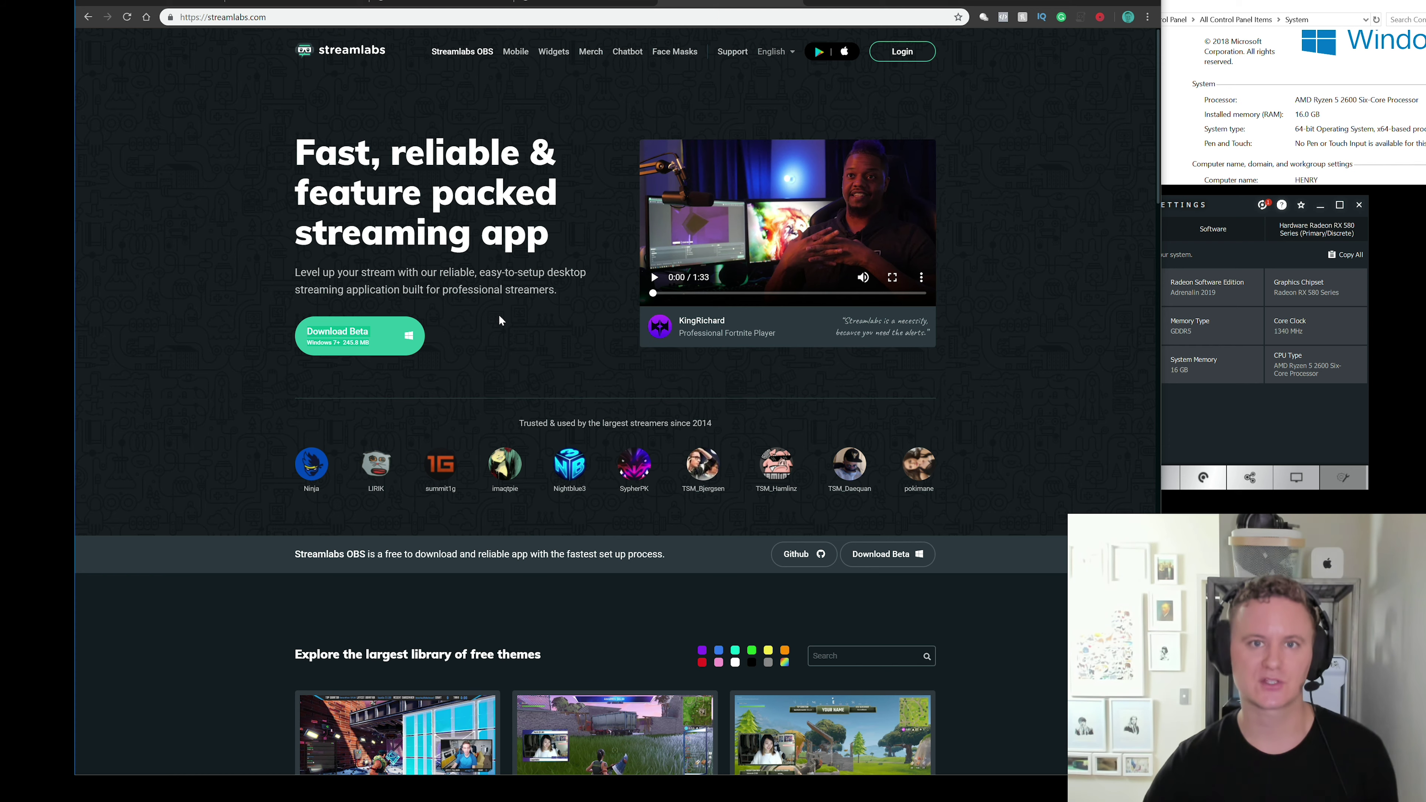
pyautogui.click(893, 7)
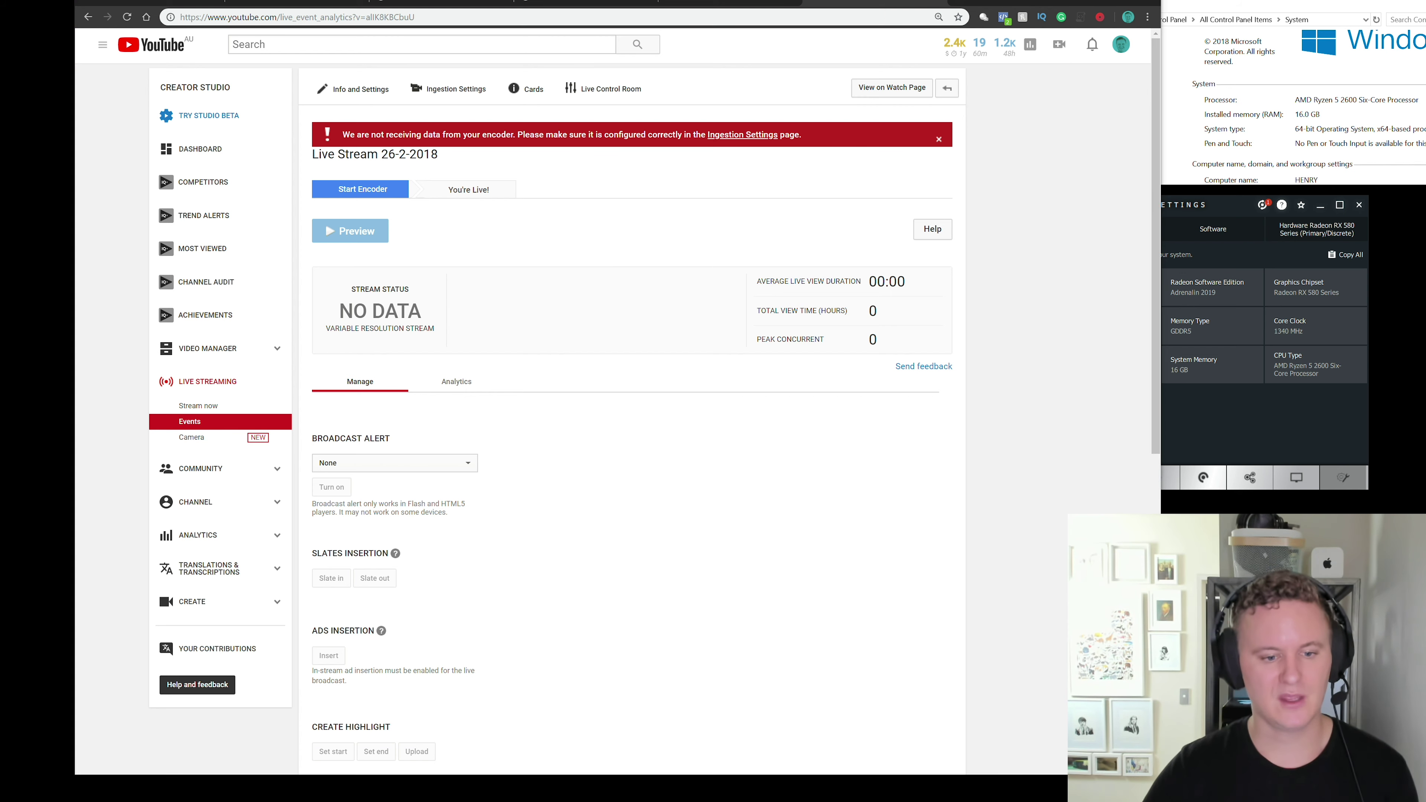
# Step: Switch back to Streamlabs OBS and start going live with Live Scene
pyautogui.hotkey('alt', 'Tab')
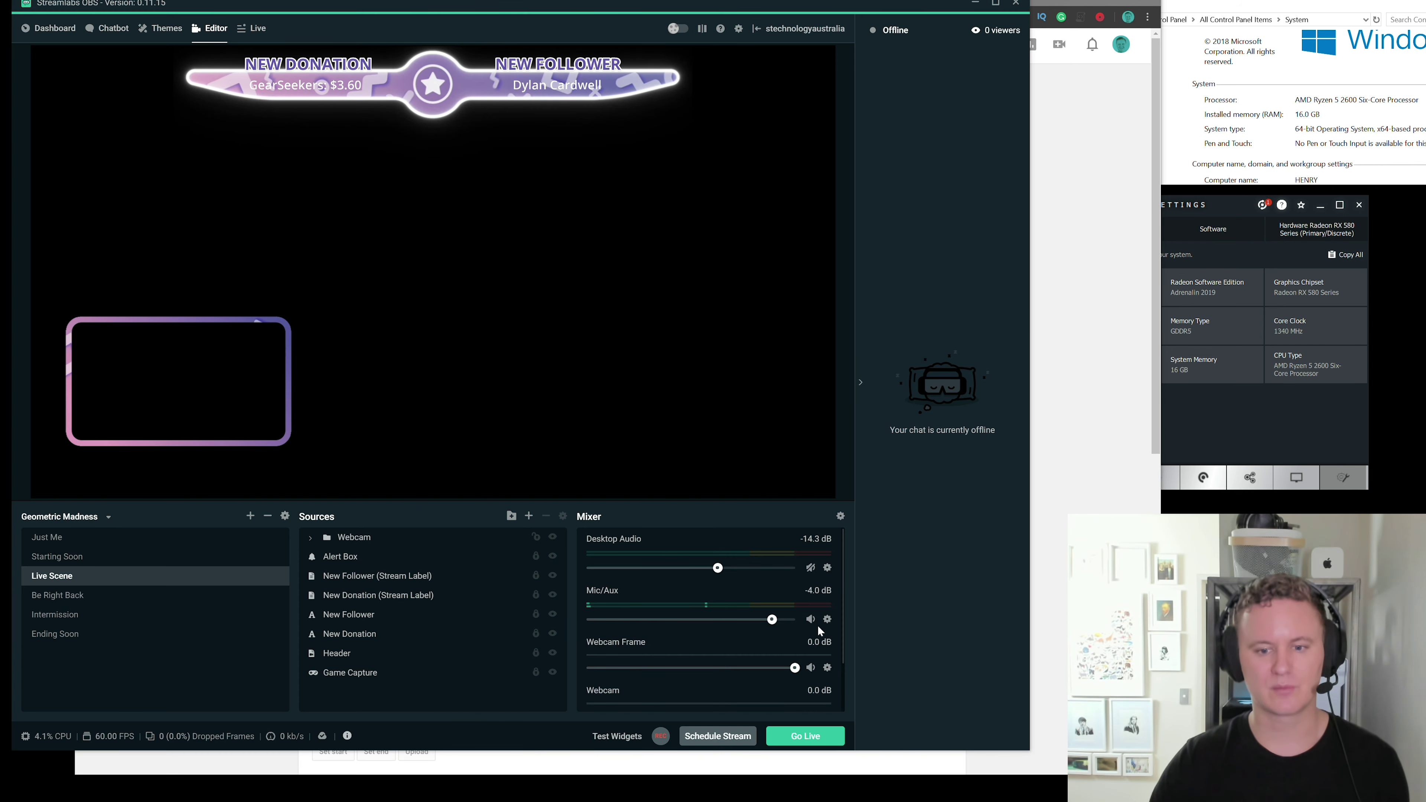
pyautogui.click(805, 736)
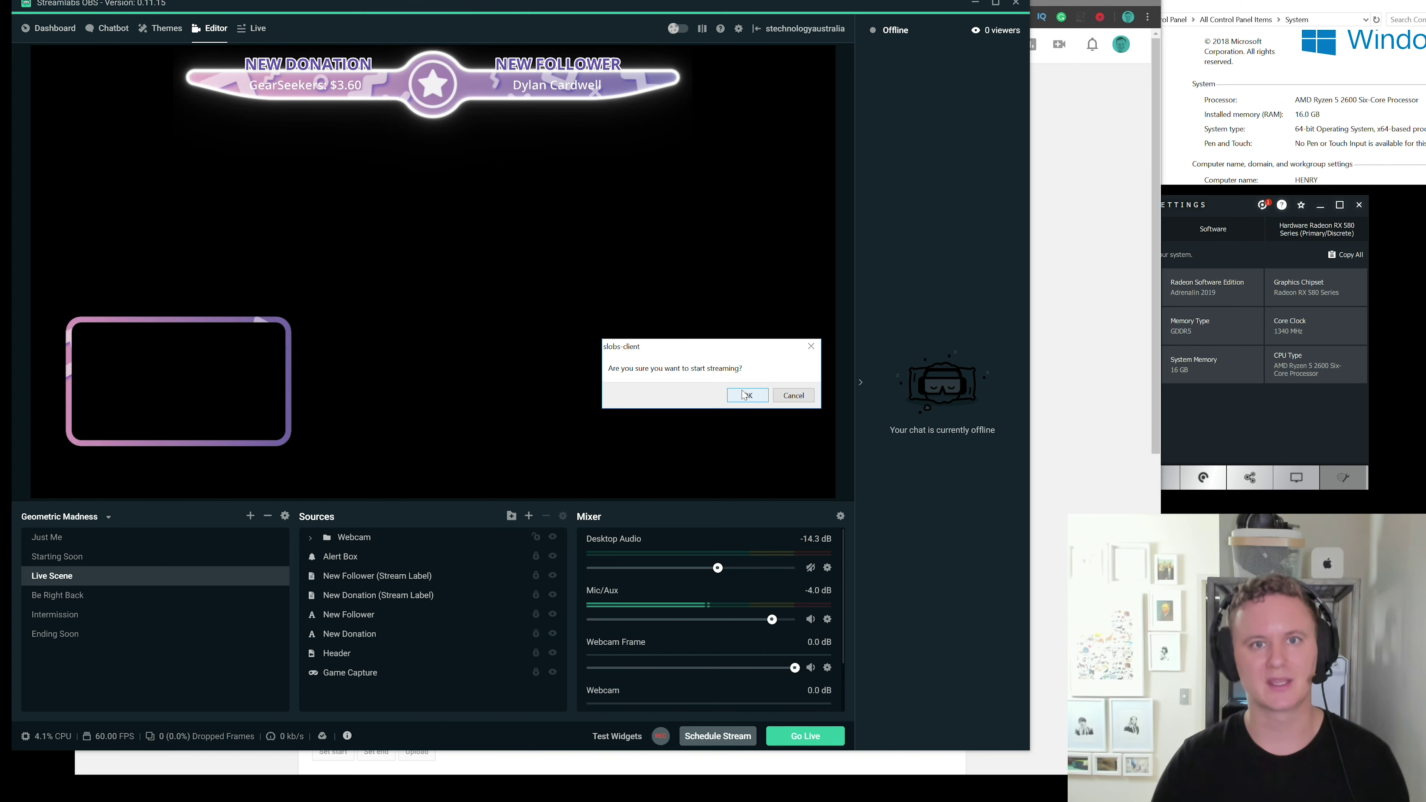